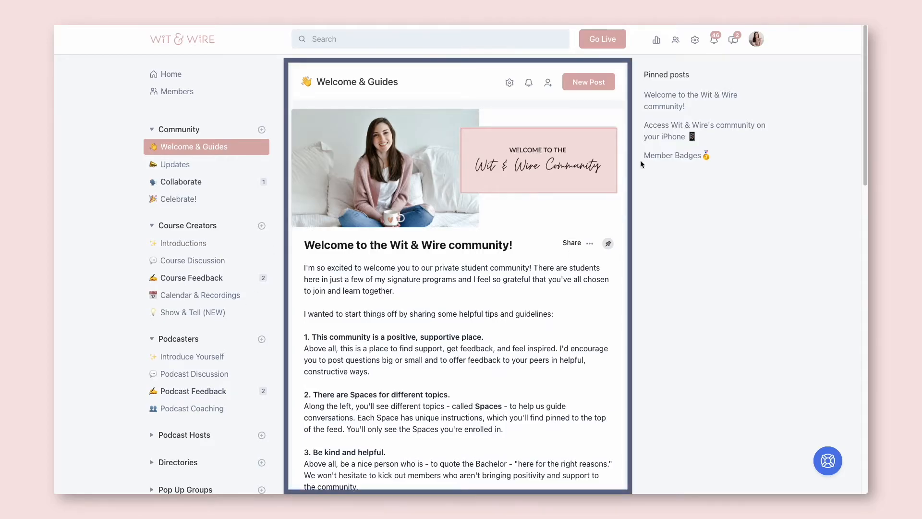
Look over the Welcome & Guides, Course Discussion and Calendar & Recordings spaces of the Wit & Wire community.
{"action": "scroll", "coordinate": [514, 366], "scroll_direction": "down", "scroll_amount": 2}
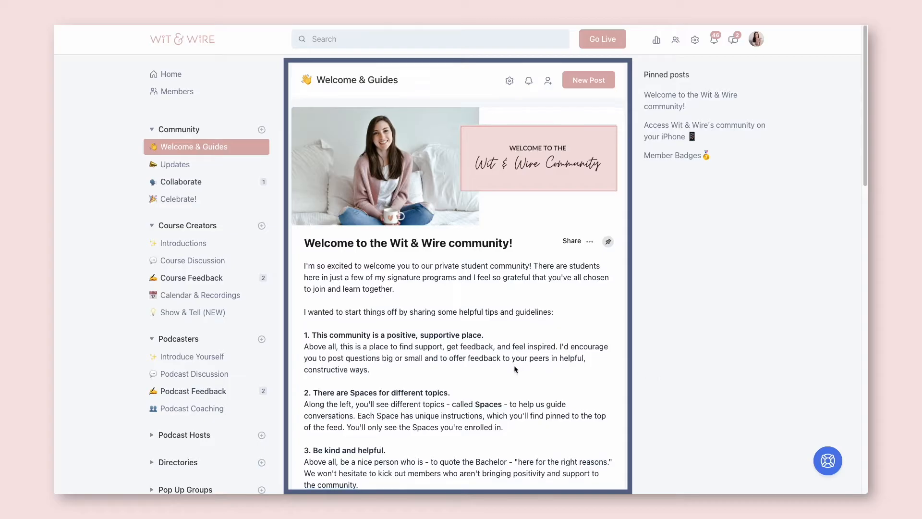
{"action": "scroll", "coordinate": [514, 366], "scroll_direction": "up", "scroll_amount": 2}
{"action": "scroll", "coordinate": [515, 366], "scroll_direction": "up", "scroll_amount": 1}
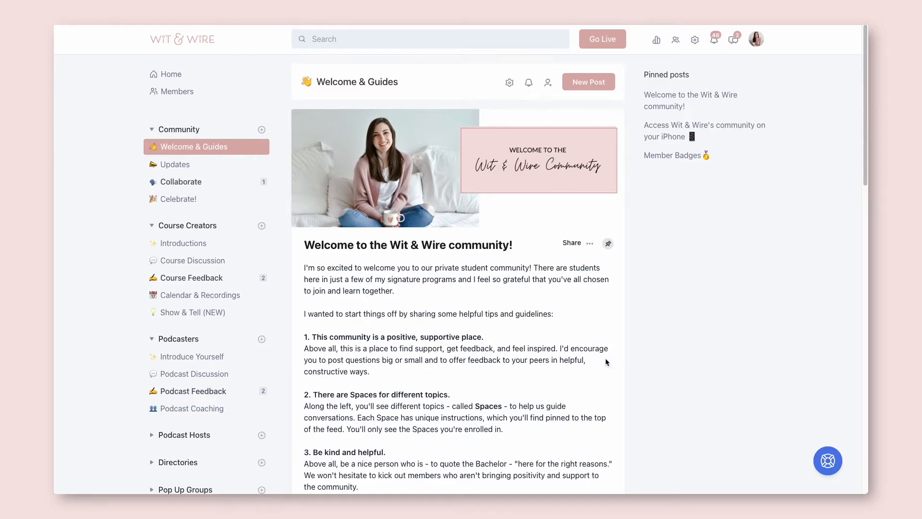
{"action": "left_click", "coordinate": [208, 260]}
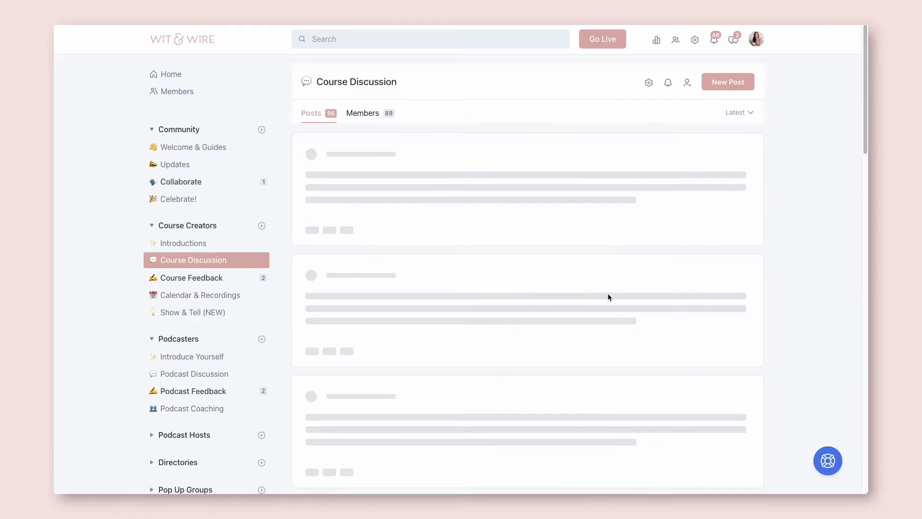
{"action": "scroll", "coordinate": [608, 295], "scroll_direction": "down", "scroll_amount": 3}
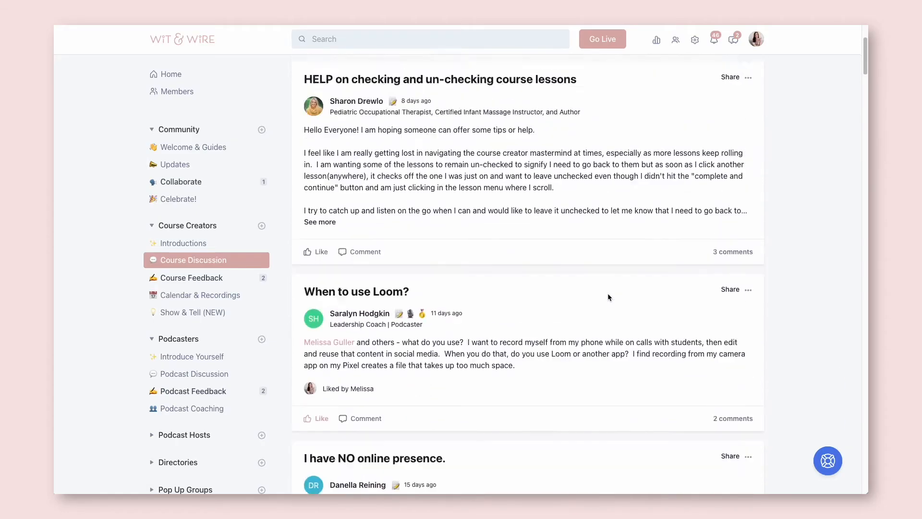
{"action": "scroll", "coordinate": [608, 297], "scroll_direction": "up", "scroll_amount": 3}
{"action": "left_click", "coordinate": [201, 295]}
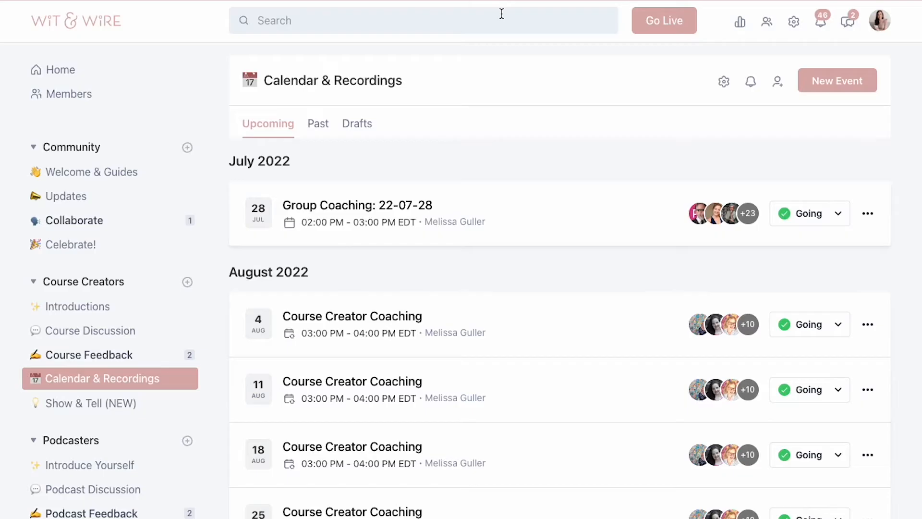
Search the community for "Circle" and look over the account options available from the profile picture.
{"action": "type", "text": "Circle"}
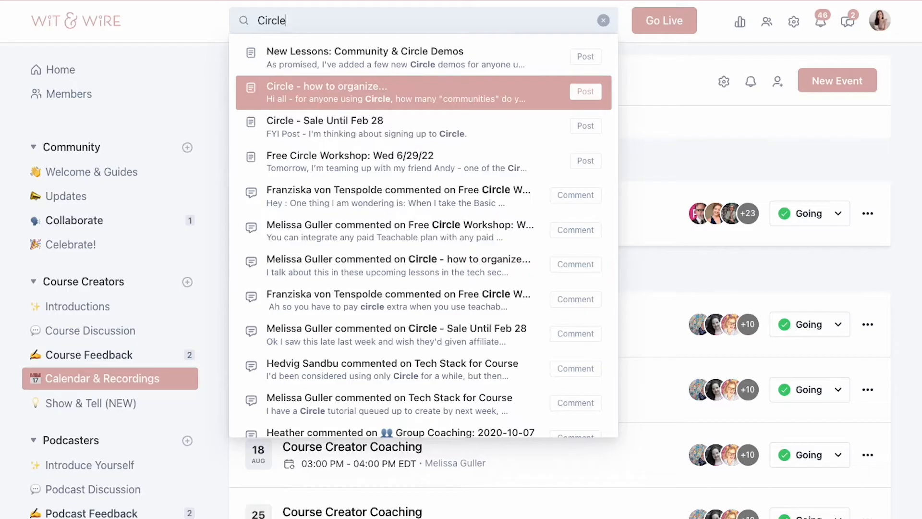
{"action": "key", "text": "Escape"}
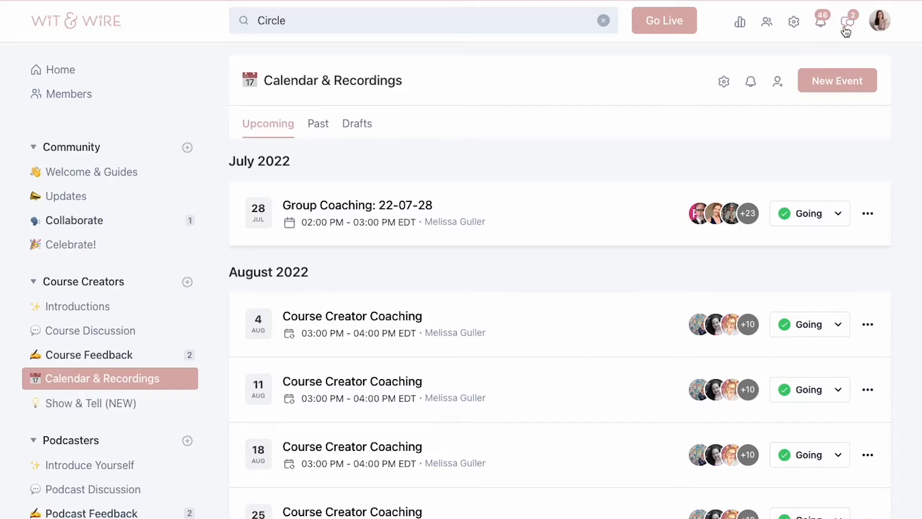
{"action": "left_click", "coordinate": [882, 32]}
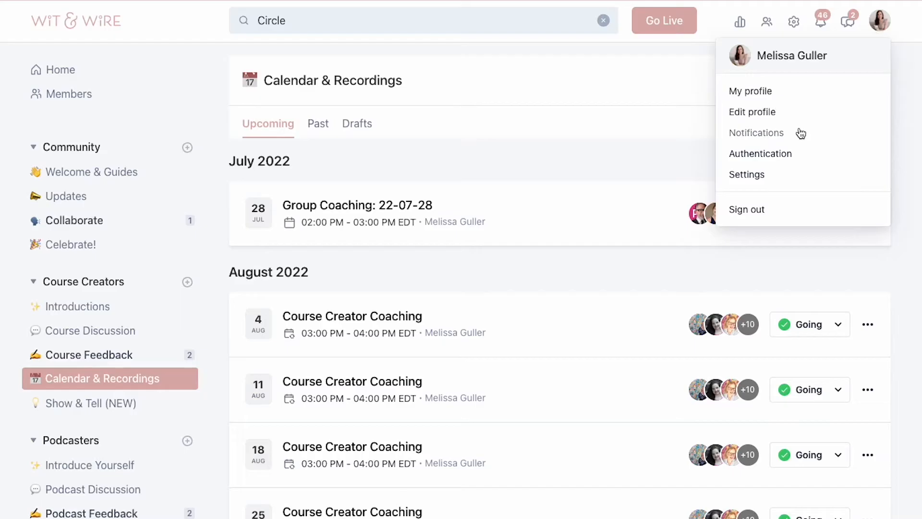
{"action": "left_click", "coordinate": [879, 19]}
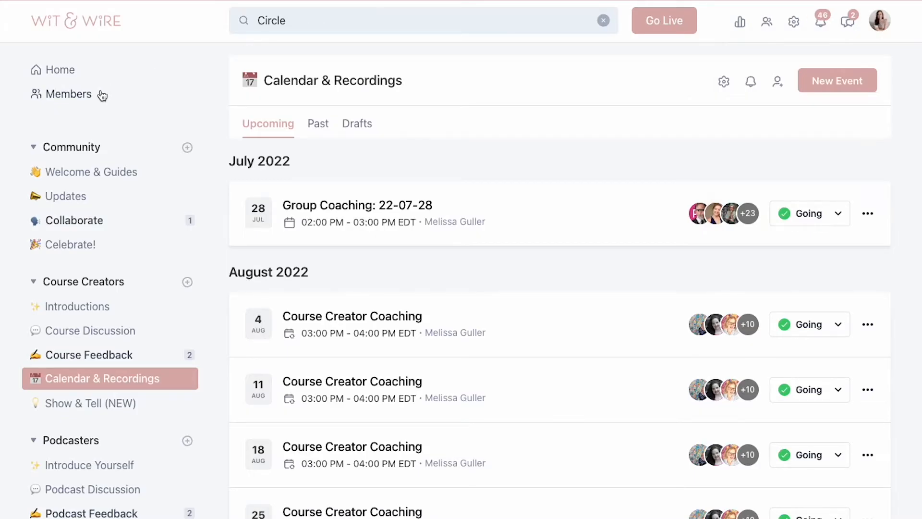
{"action": "scroll", "coordinate": [116, 93], "scroll_direction": "down", "scroll_amount": 5}
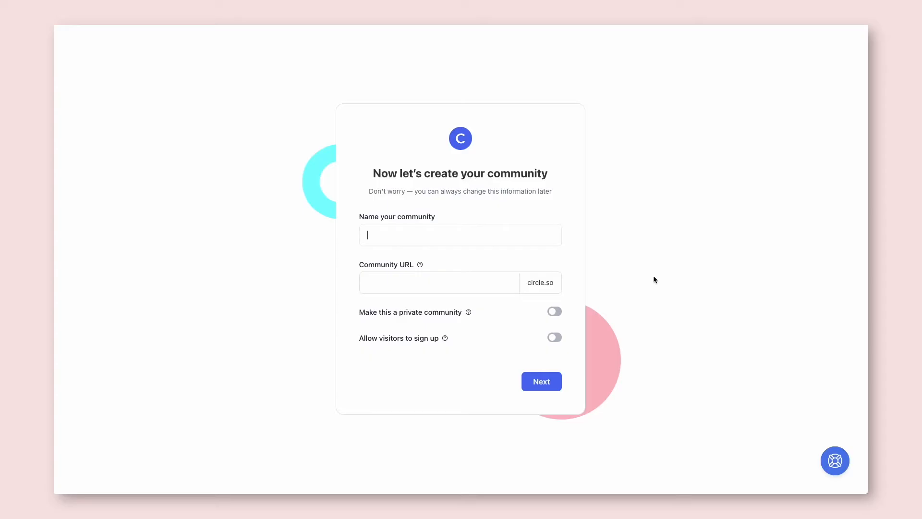
Create the Wit & Wire community with the URL wit-and-wire-demo.circle.so and make it private.
{"action": "left_click", "coordinate": [556, 313]}
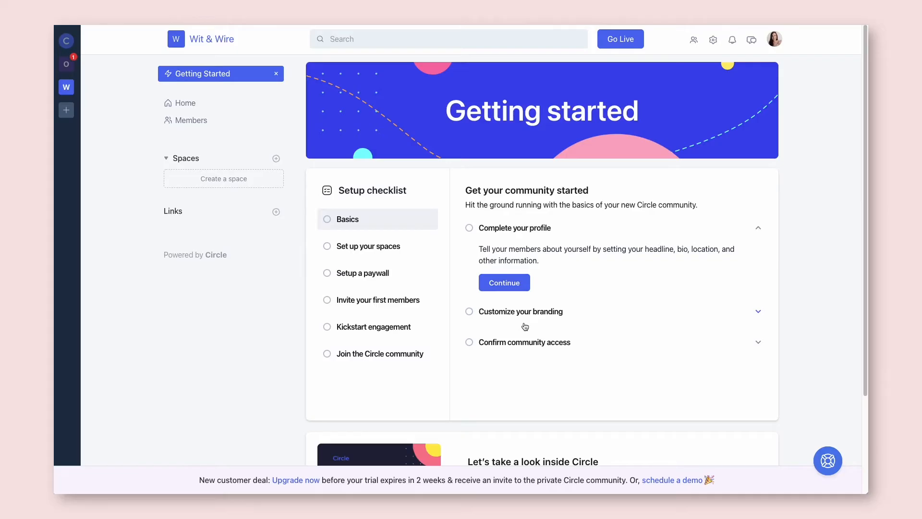
{"action": "left_click", "coordinate": [506, 283]}
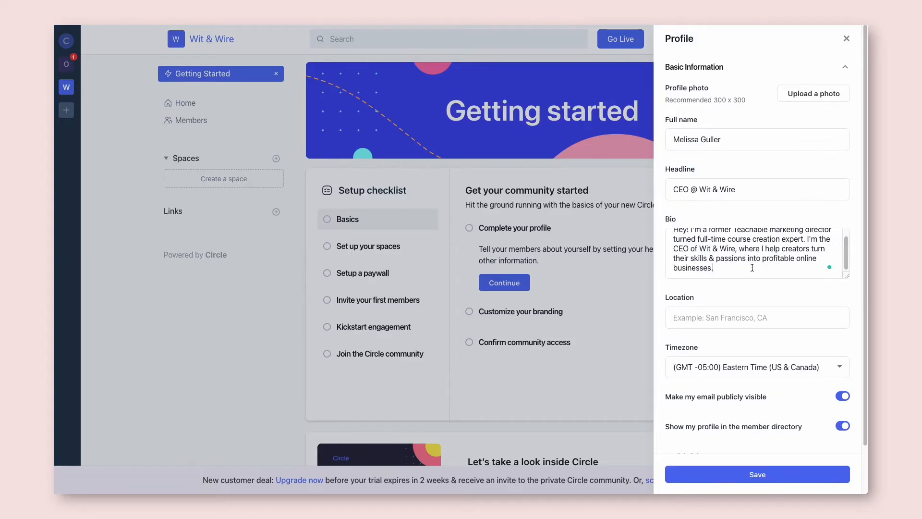
{"action": "scroll", "coordinate": [753, 318], "scroll_direction": "down", "scroll_amount": 1}
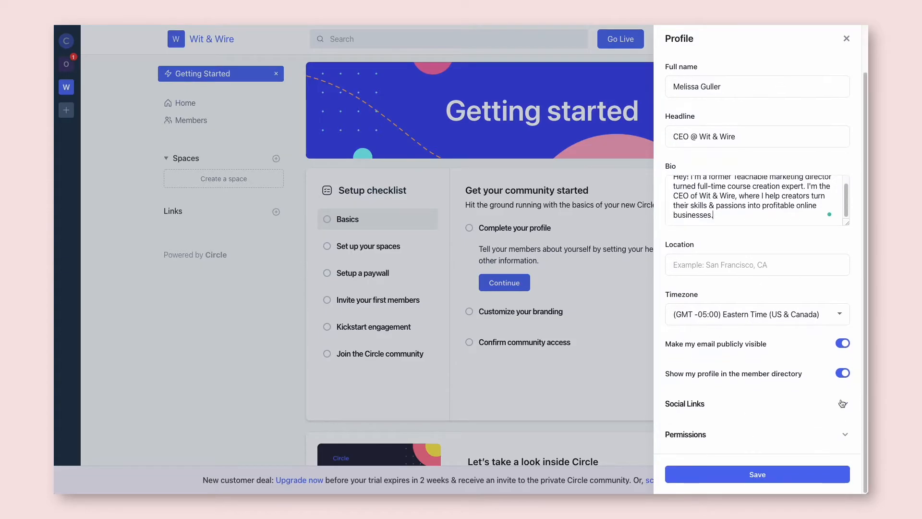
{"action": "left_click", "coordinate": [842, 403]}
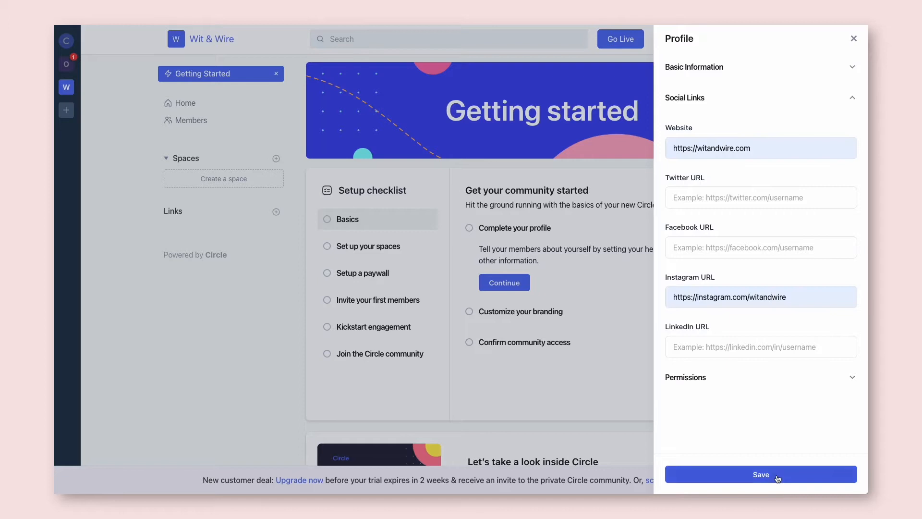
{"action": "left_click", "coordinate": [774, 475]}
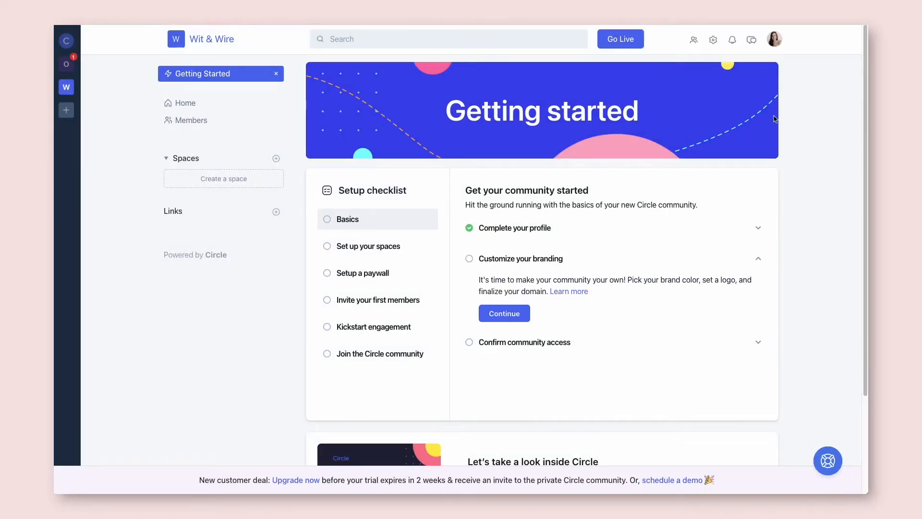
Review the community's branding options and the visibility, branding and default options in the General settings, and return to the community.
{"action": "left_click", "coordinate": [774, 40]}
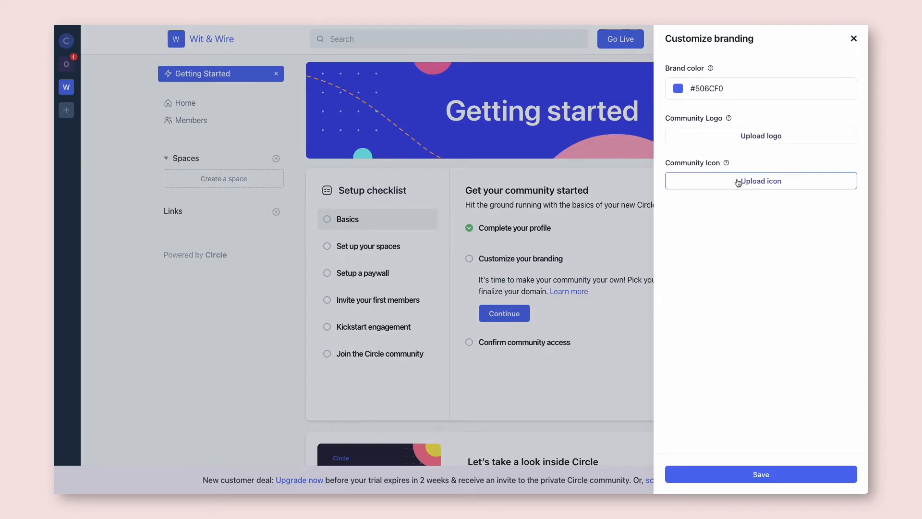
{"action": "left_click", "coordinate": [854, 39]}
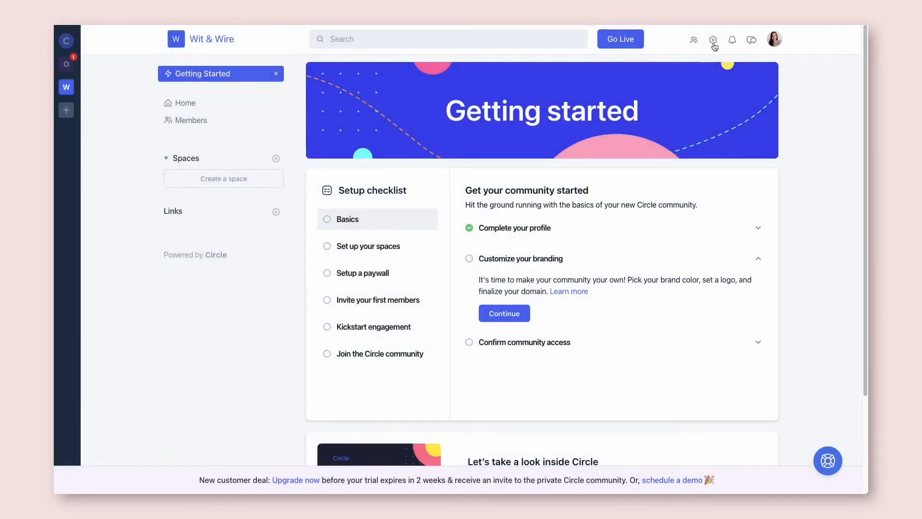
{"action": "left_click", "coordinate": [714, 41]}
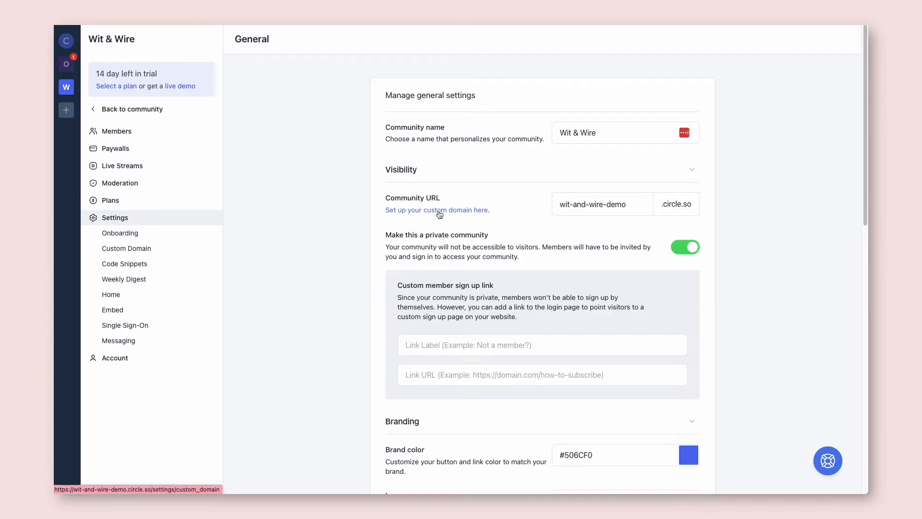
{"action": "scroll", "coordinate": [439, 214], "scroll_direction": "down", "scroll_amount": 6}
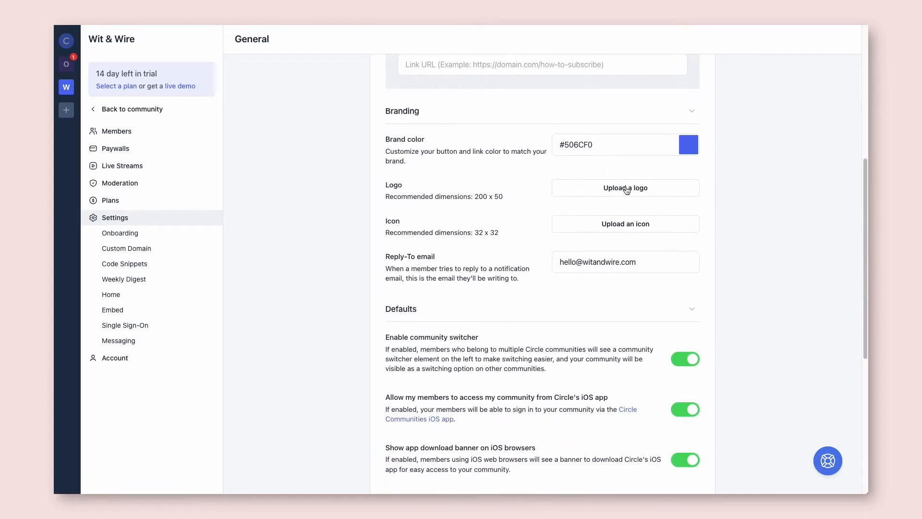
{"action": "scroll", "coordinate": [634, 250], "scroll_direction": "down", "scroll_amount": 4}
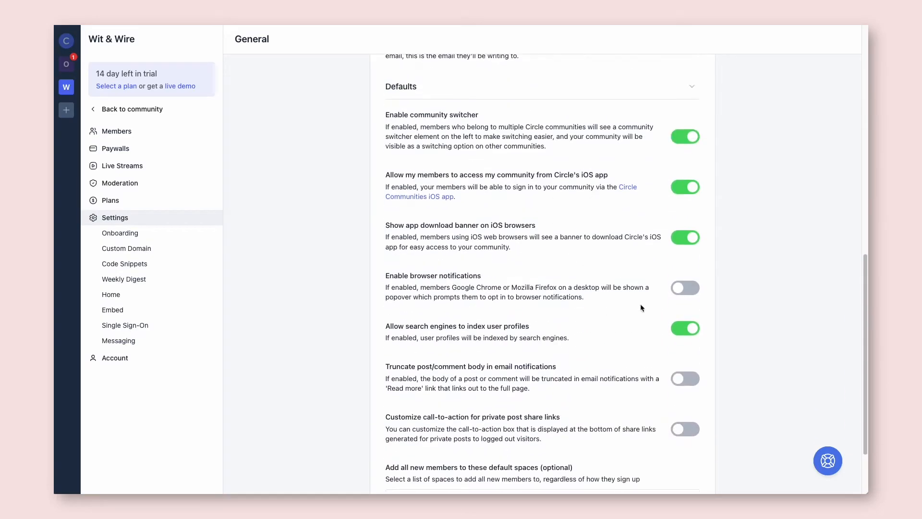
{"action": "scroll", "coordinate": [782, 312], "scroll_direction": "down", "scroll_amount": 1}
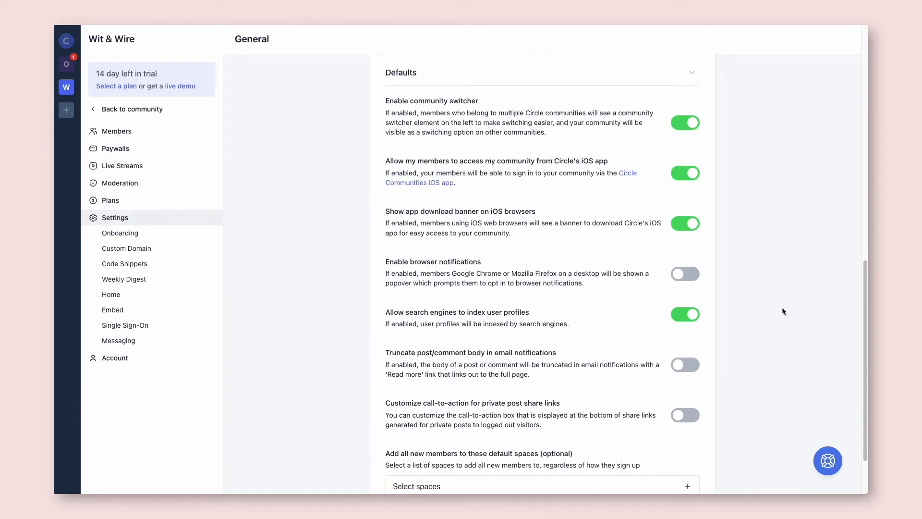
{"action": "left_click", "coordinate": [163, 110]}
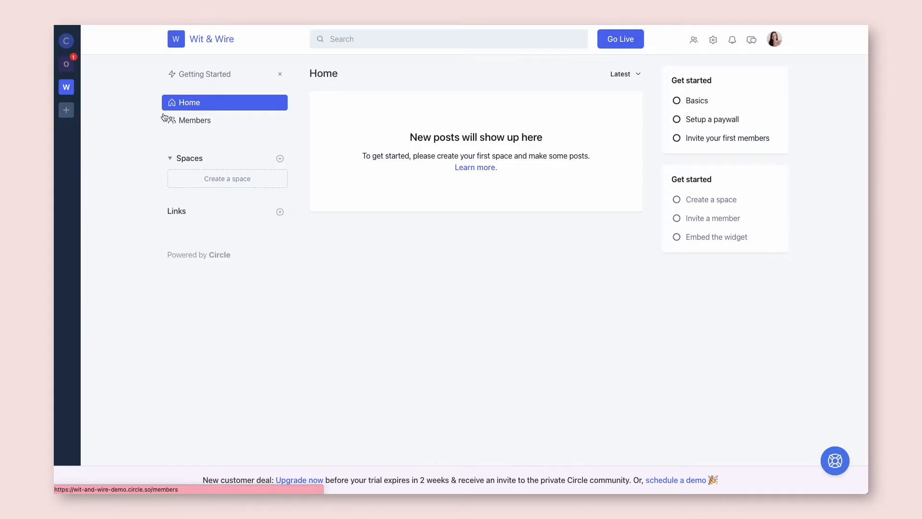
Set the community's brand color to green #4DD19F, save the branding, and mark the Confirm community access task complete.
{"action": "left_click", "coordinate": [186, 77]}
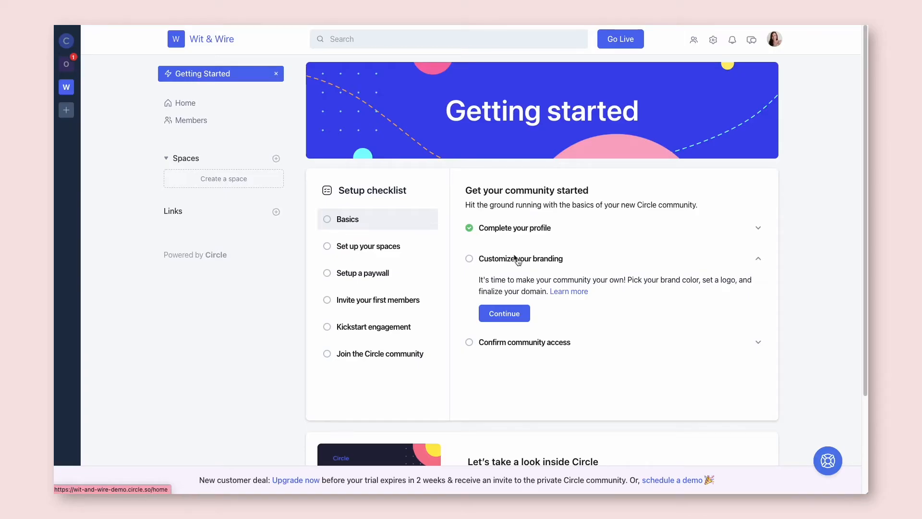
{"action": "left_click", "coordinate": [510, 314]}
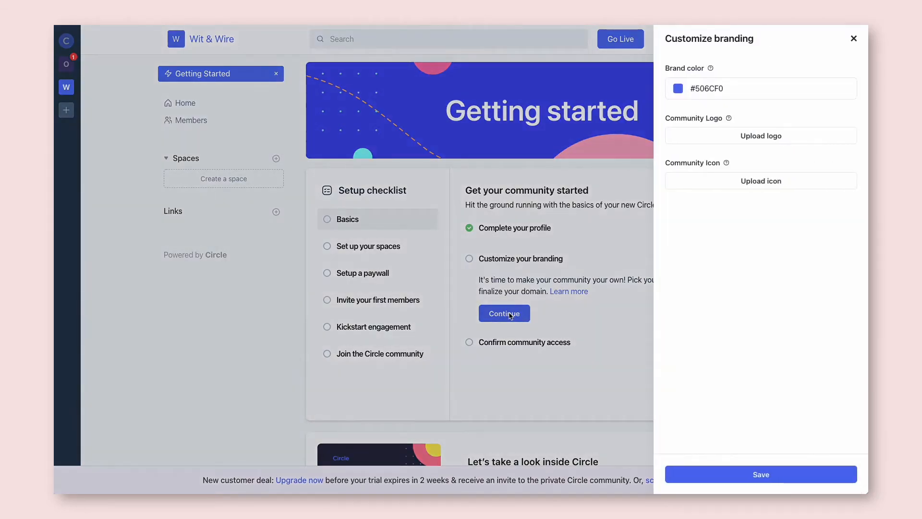
{"action": "left_click", "coordinate": [696, 90]}
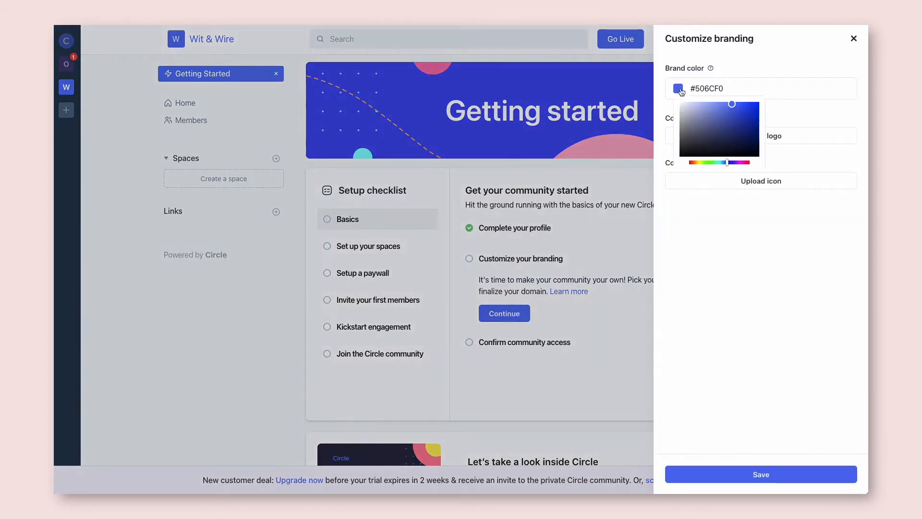
{"action": "left_click_drag", "start_coordinate": [726, 162], "coordinate": [717, 162]}
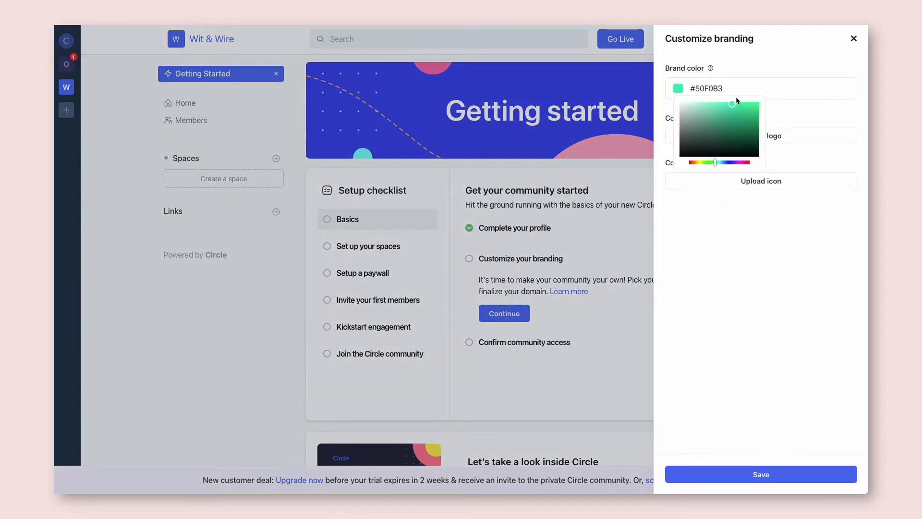
{"action": "mouse_move", "coordinate": [736, 106]}
{"action": "left_mouse_down"}
{"action": "mouse_move", "coordinate": [747, 114]}
{"action": "mouse_move", "coordinate": [730, 112]}
{"action": "left_mouse_up"}
{"action": "left_click", "coordinate": [757, 267]}
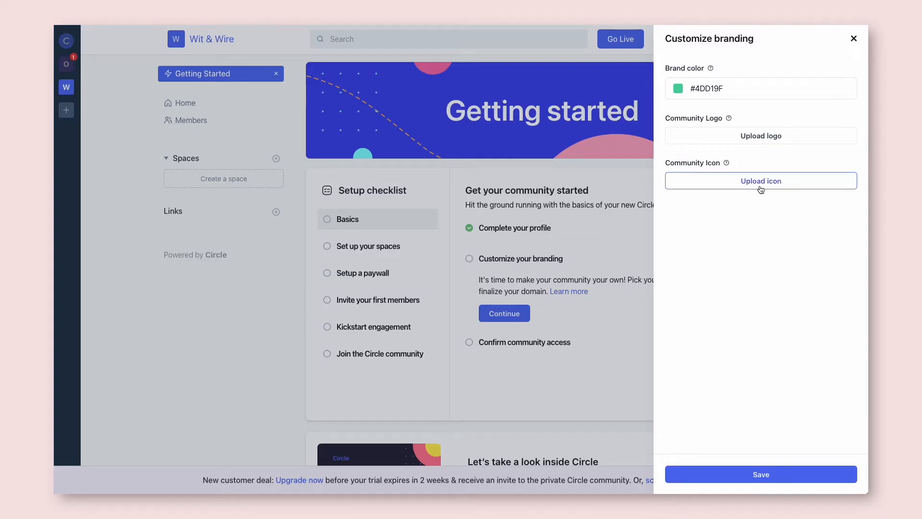
{"action": "left_click", "coordinate": [780, 475]}
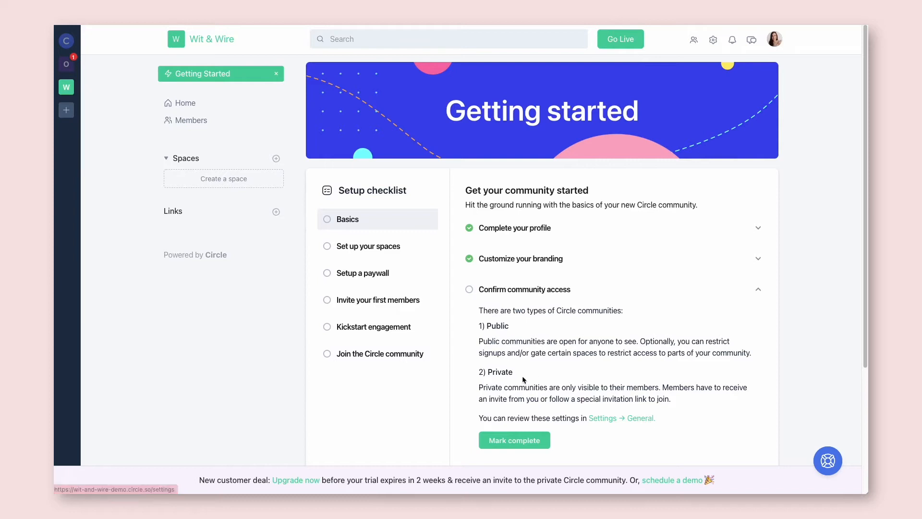
{"action": "left_click", "coordinate": [535, 448]}
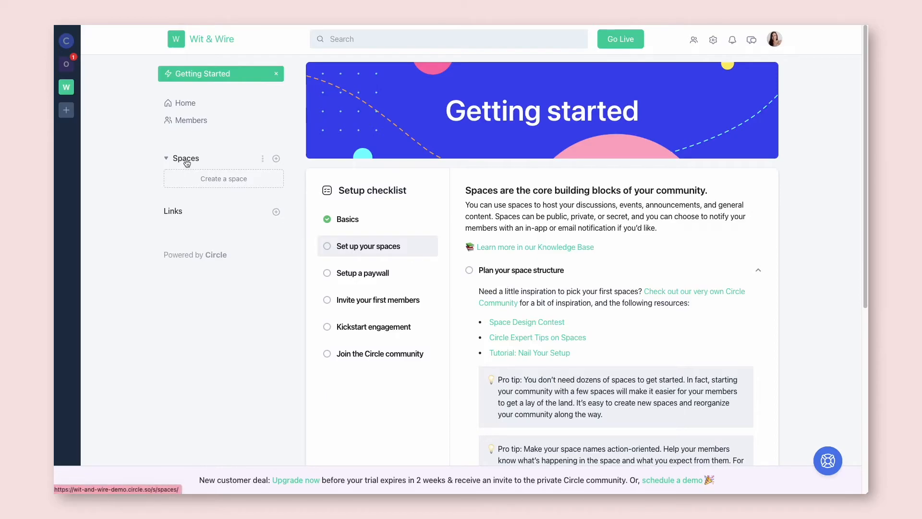
Rename the Spaces space group to Welcome, with the URL slug welcome, and save it.
{"action": "left_click", "coordinate": [263, 161]}
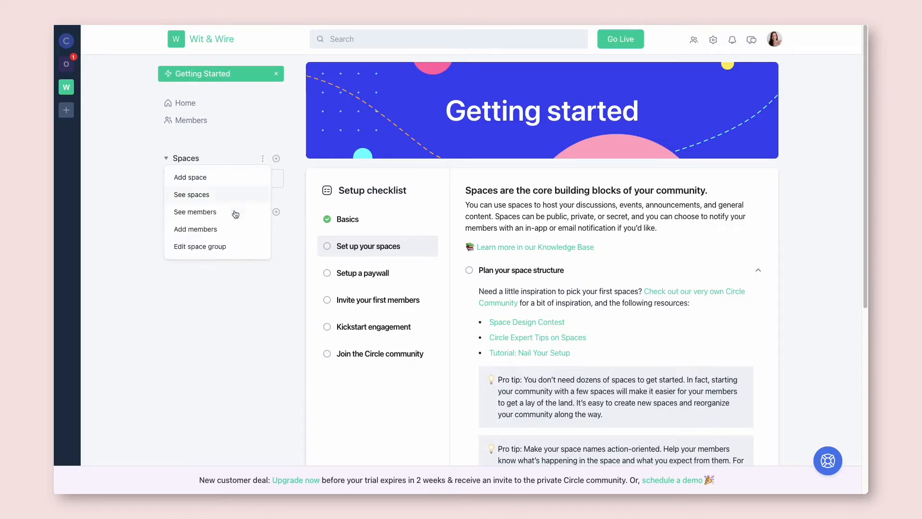
{"action": "left_click", "coordinate": [229, 249]}
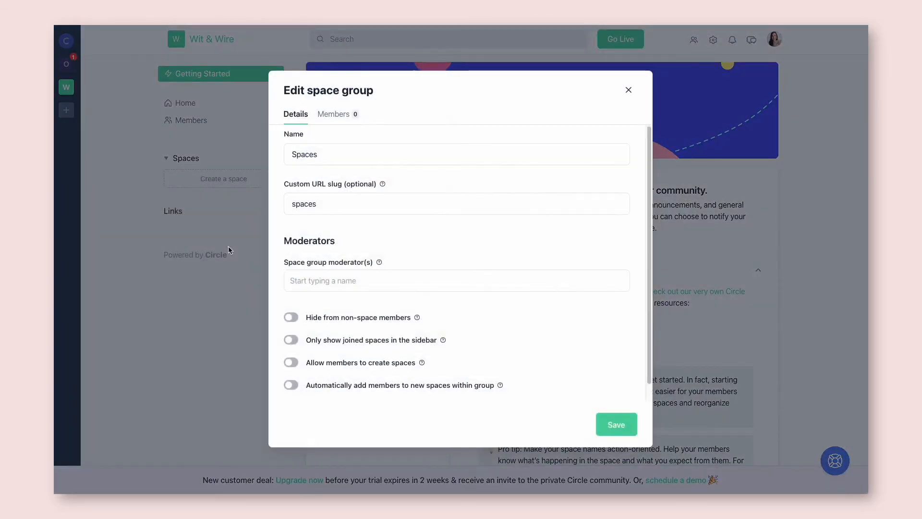
{"action": "double_click", "coordinate": [336, 147]}
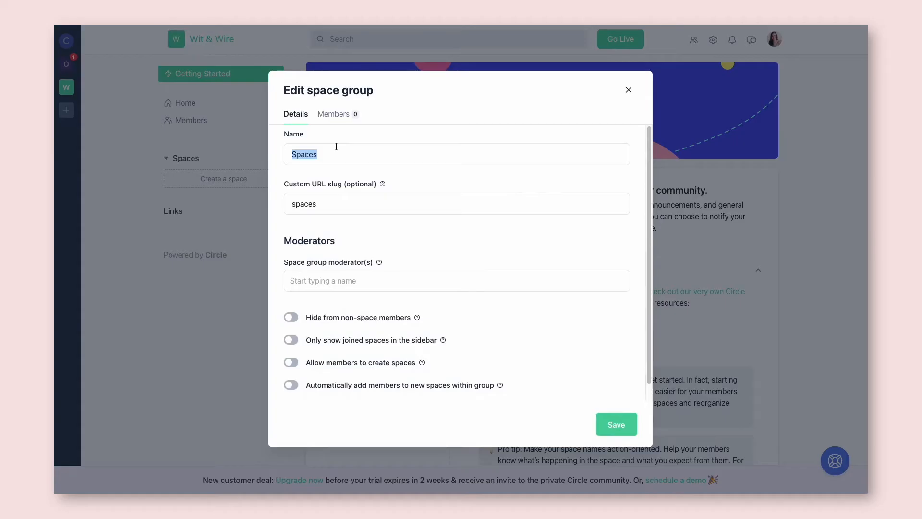
{"action": "type", "text": "Welcome"}
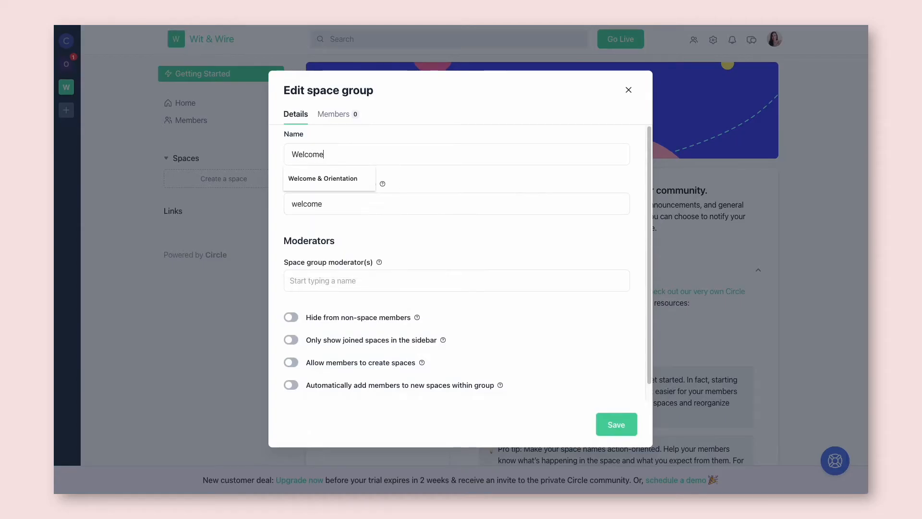
{"action": "left_click", "coordinate": [442, 172]}
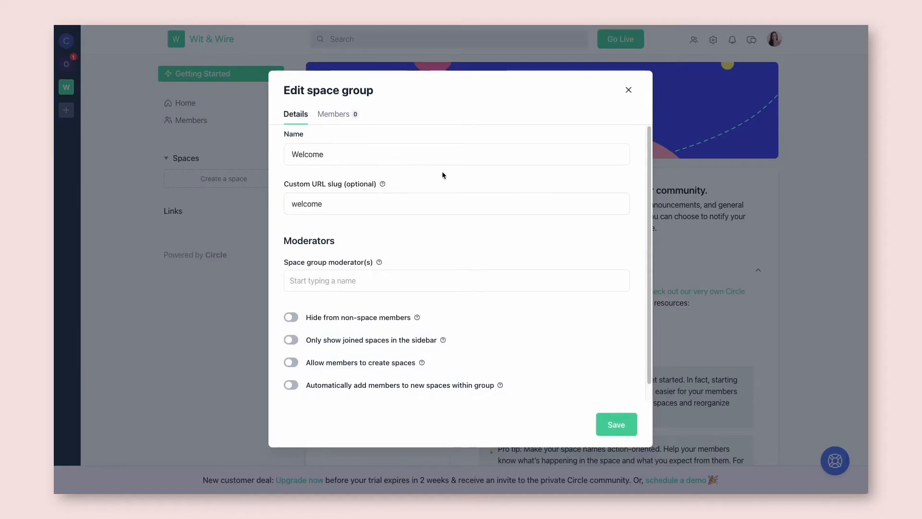
{"action": "left_click", "coordinate": [600, 419]}
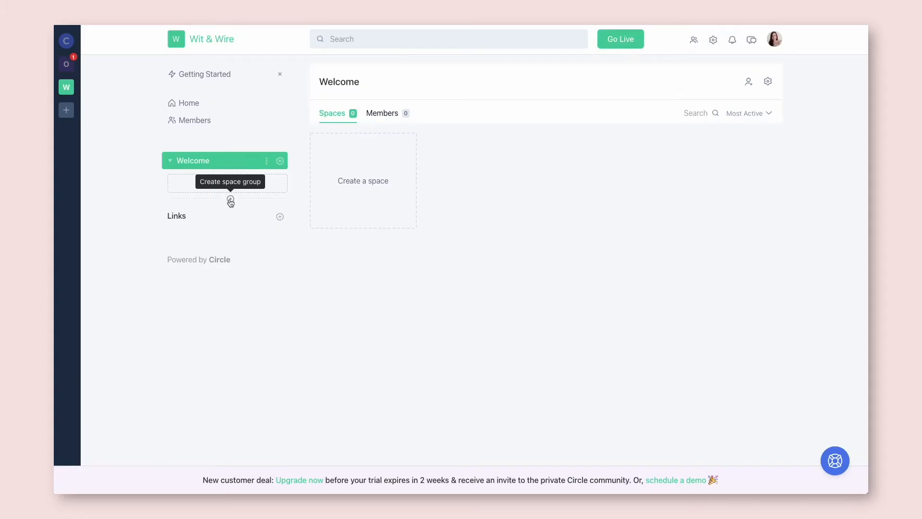
Create a new space group named Course Creator Mastermind below the Welcome group.
{"action": "left_click", "coordinate": [231, 199]}
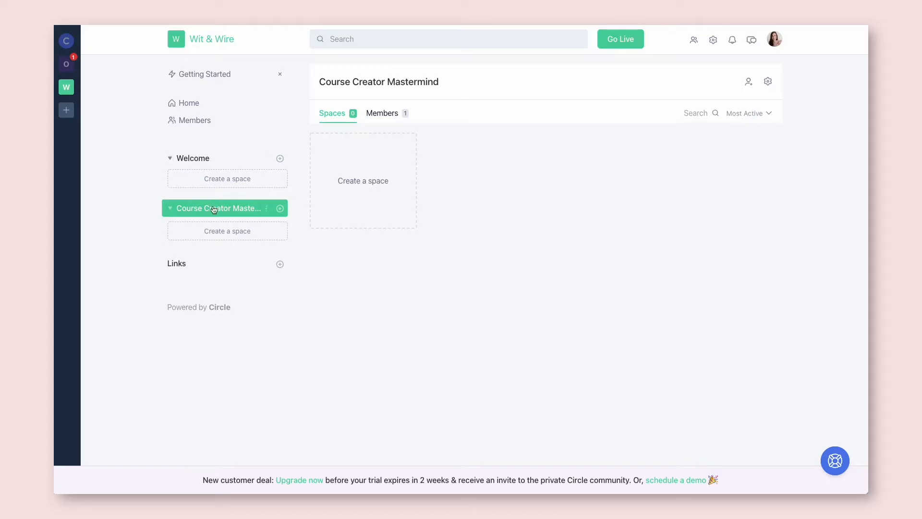
Start a new space in the Welcome group named Welcome & Orientation, with the waving hand emoji as its icon.
{"action": "left_click", "coordinate": [280, 159]}
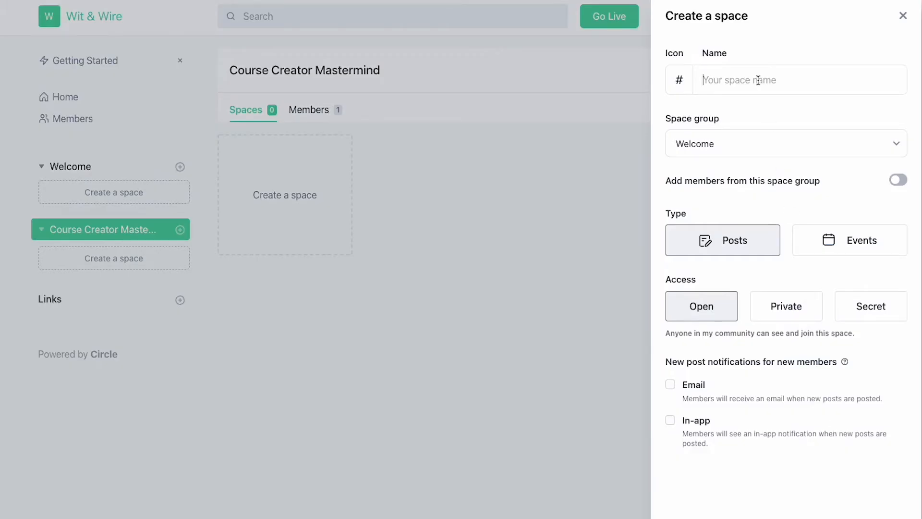
{"action": "type", "text": "Welco"}
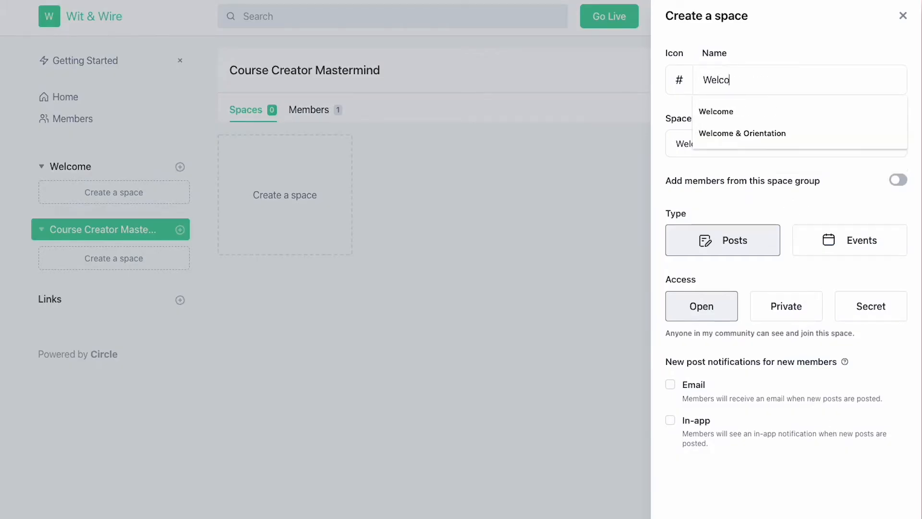
{"action": "type", "text": "me & Orientation"}
{"action": "left_click", "coordinate": [765, 142]}
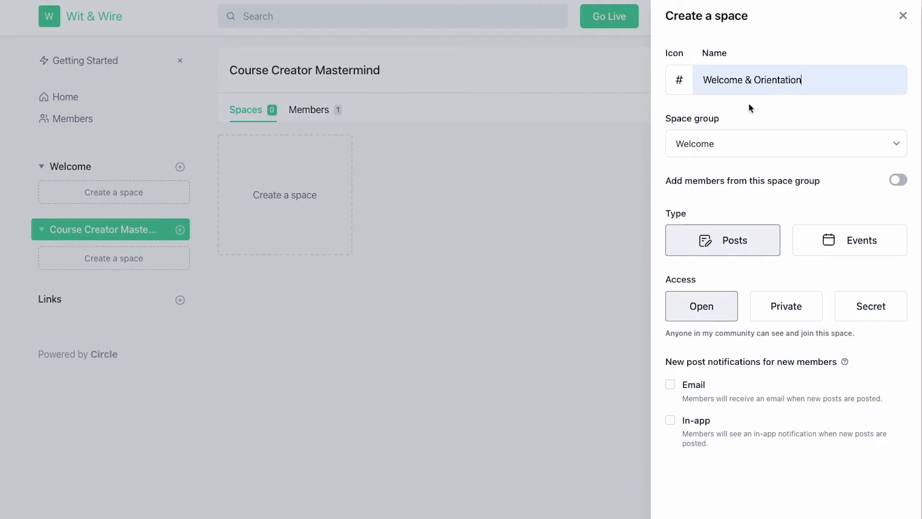
{"action": "left_click", "coordinate": [677, 85]}
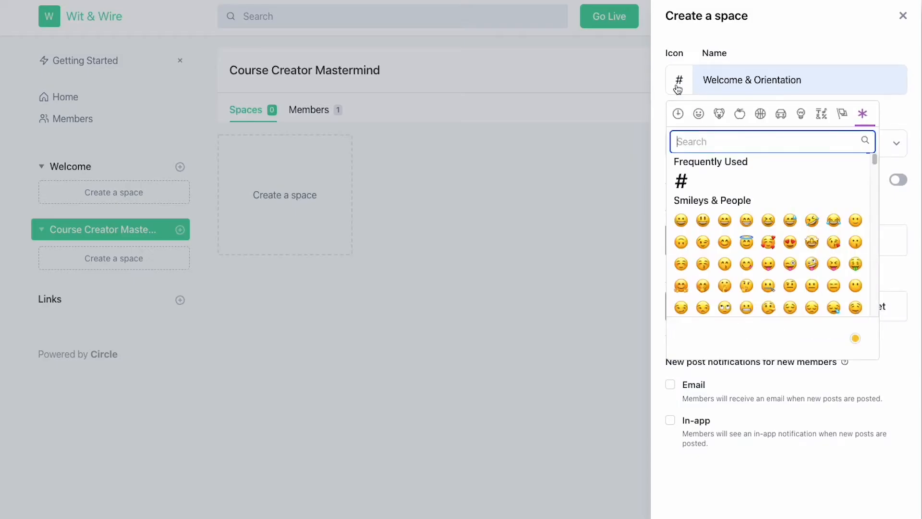
{"action": "type", "text": "wave"}
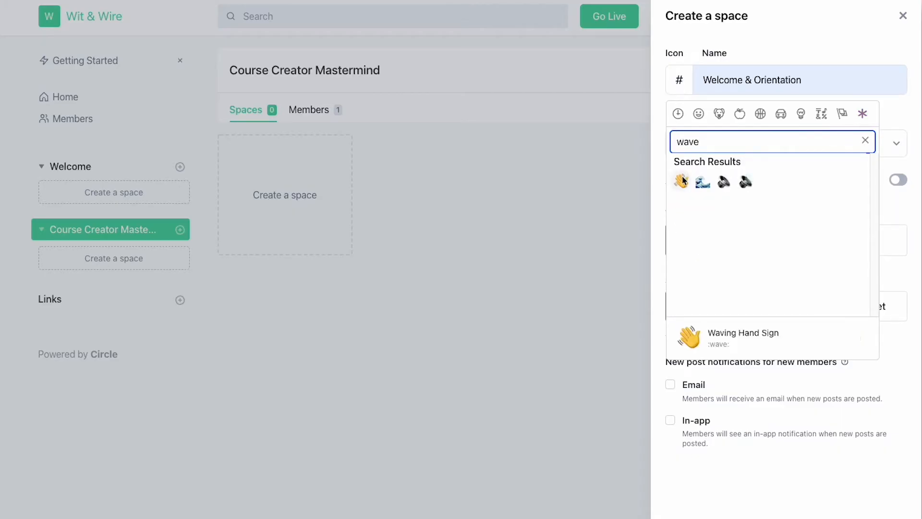
{"action": "left_click", "coordinate": [681, 181]}
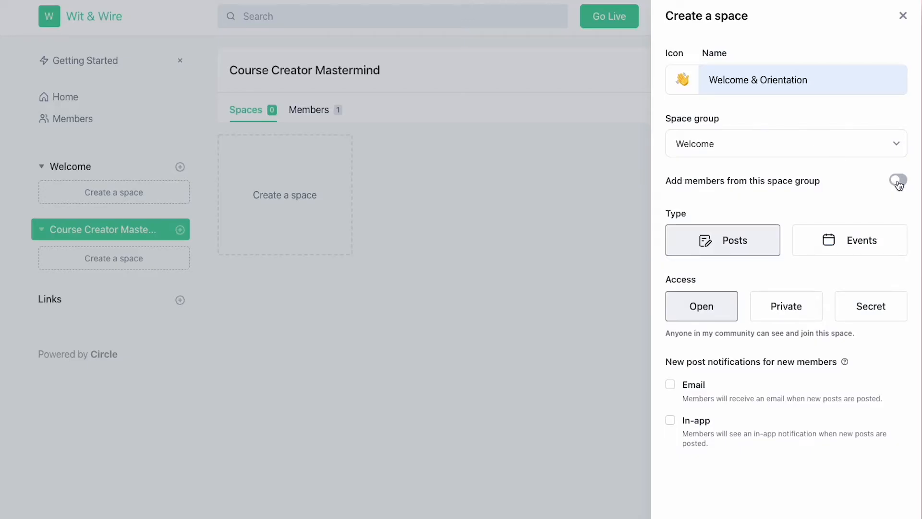
Add the space group's members, set access to Private, enable email and in-app post notifications, and create the space.
{"action": "left_click", "coordinate": [897, 180]}
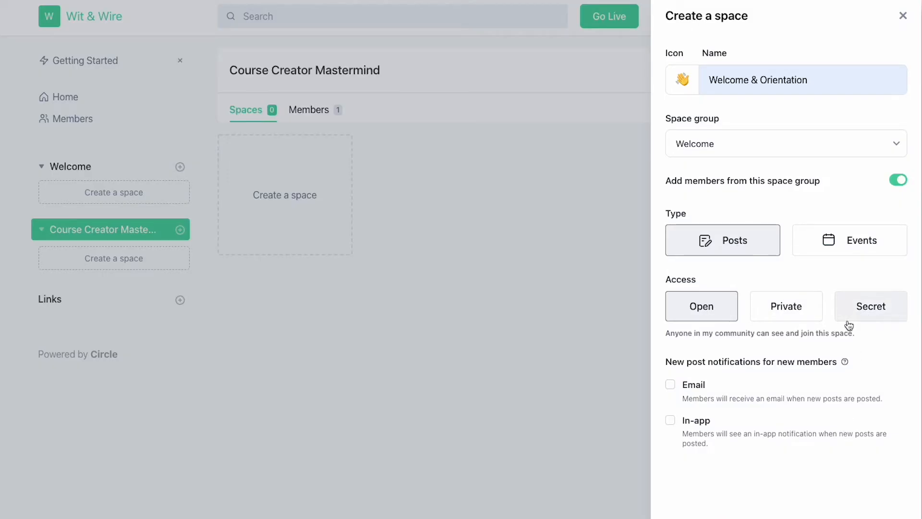
{"action": "left_click", "coordinate": [864, 308]}
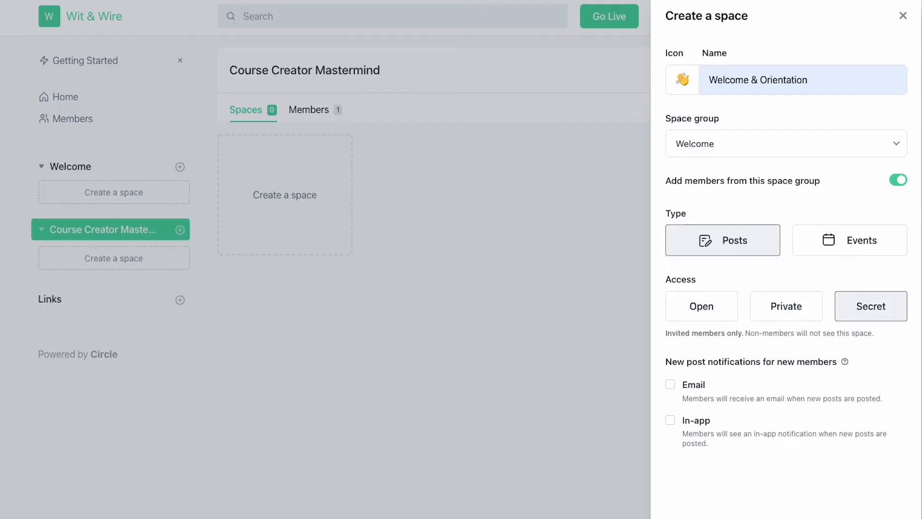
{"action": "left_click", "coordinate": [789, 321]}
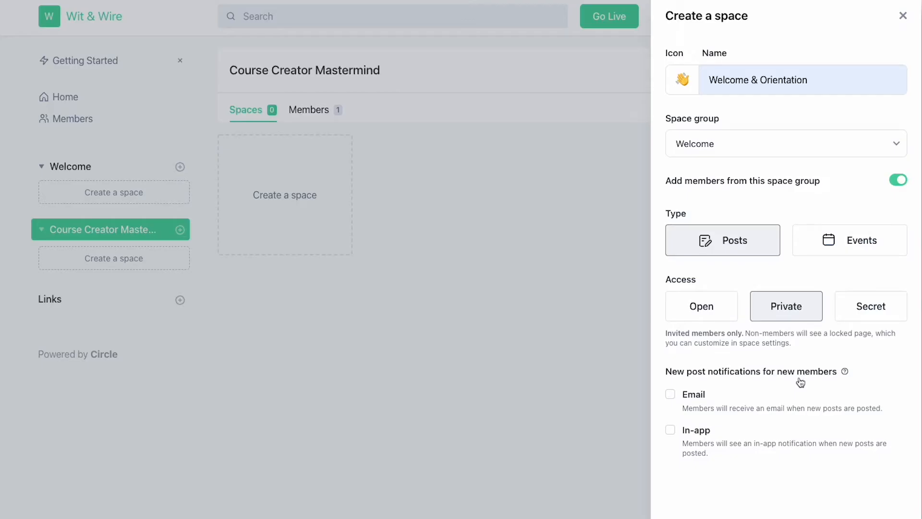
{"action": "left_click", "coordinate": [671, 395]}
{"action": "left_click", "coordinate": [670, 429]}
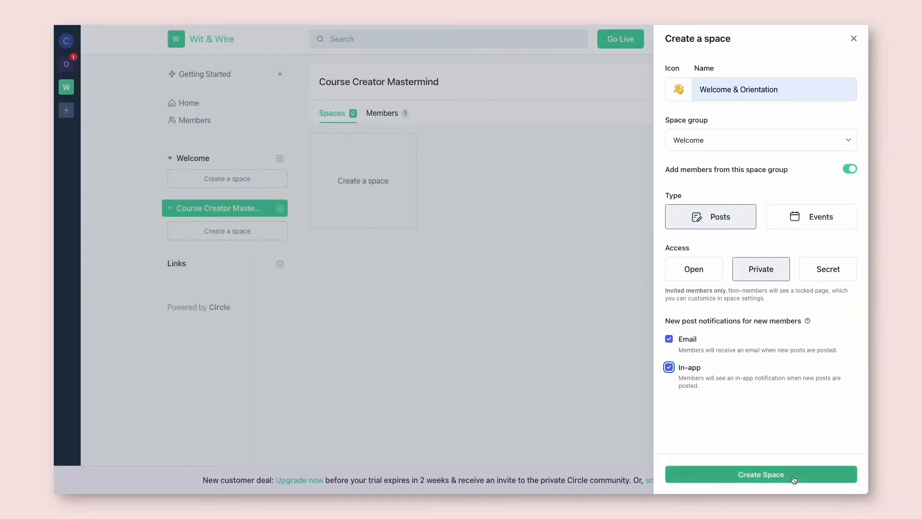
{"action": "left_click", "coordinate": [793, 475]}
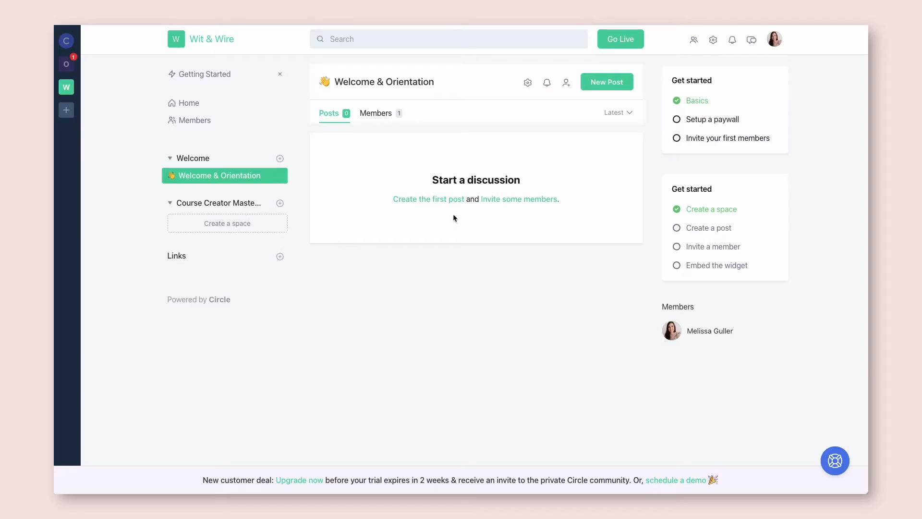
Open the Welcome & Orientation space for editing and view its customization options.
{"action": "left_click", "coordinate": [528, 83]}
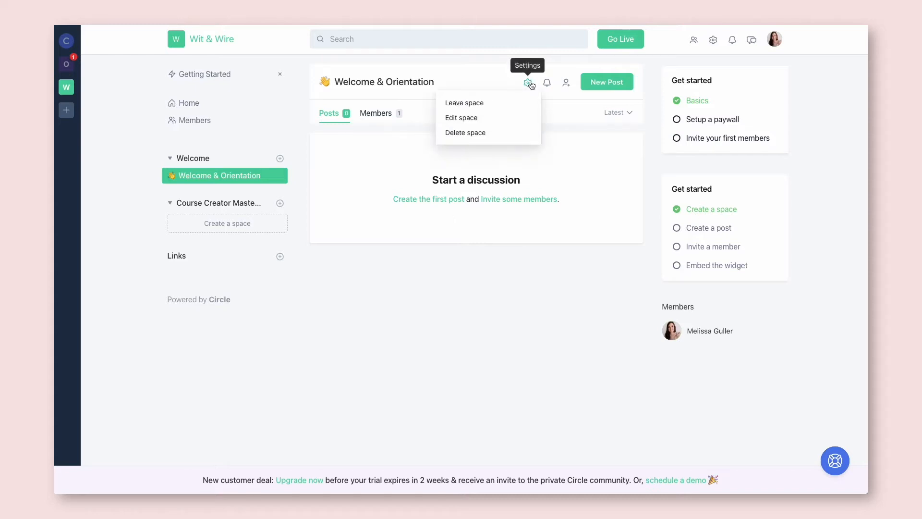
{"action": "left_click", "coordinate": [477, 119]}
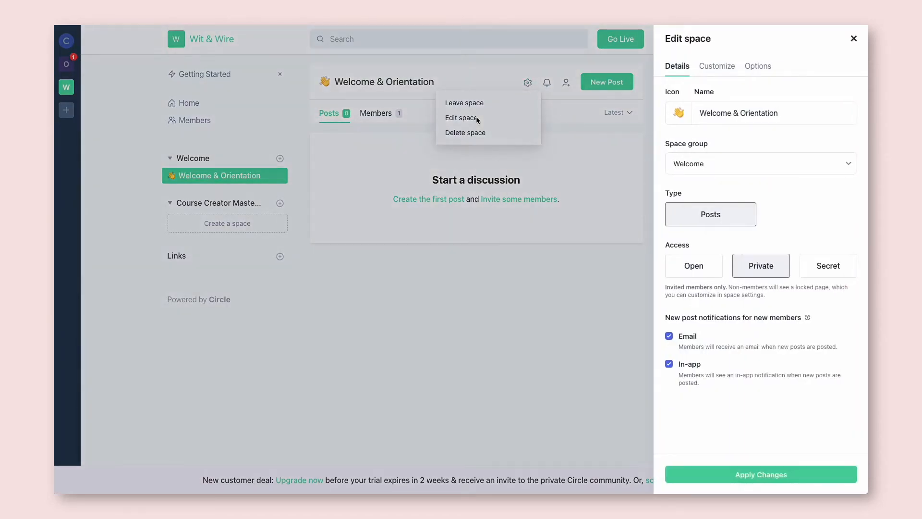
{"action": "left_click", "coordinate": [728, 70]}
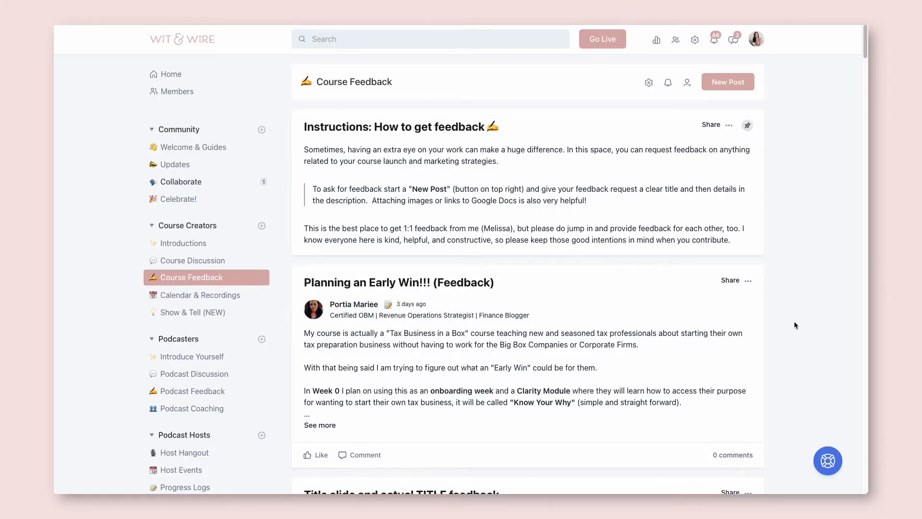
Look through the posts in the Course Feedback space of the existing Wit & Wire community.
{"action": "scroll", "coordinate": [794, 321], "scroll_direction": "down", "scroll_amount": 4}
{"action": "scroll", "coordinate": [791, 320], "scroll_direction": "down", "scroll_amount": 6}
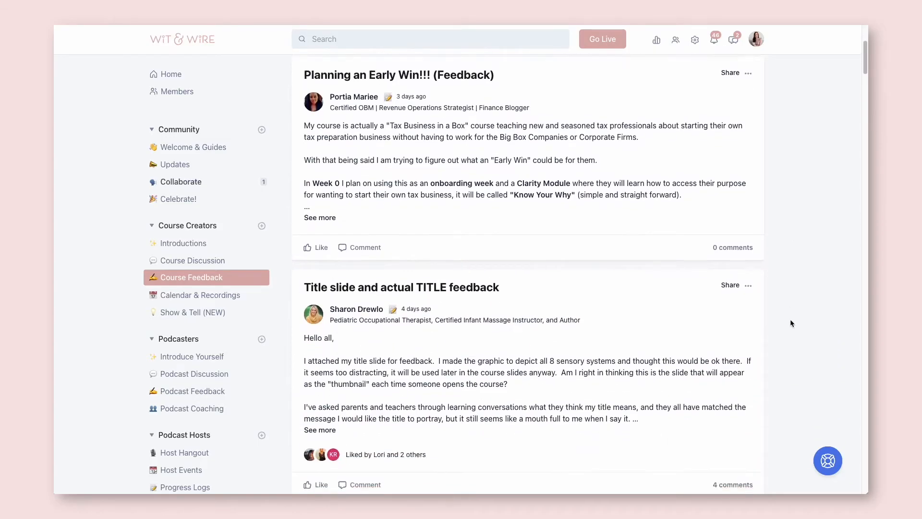
{"action": "scroll", "coordinate": [789, 322], "scroll_direction": "down", "scroll_amount": 6}
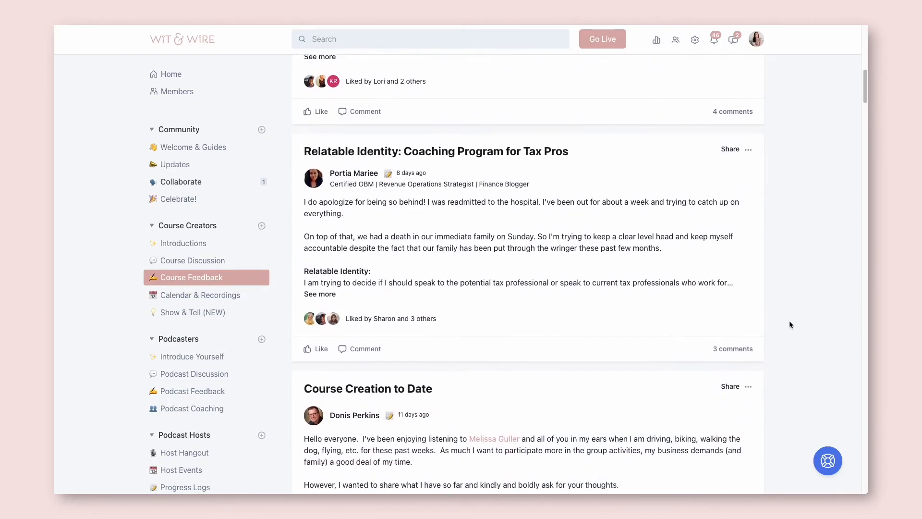
{"action": "scroll", "coordinate": [789, 321], "scroll_direction": "down", "scroll_amount": 6}
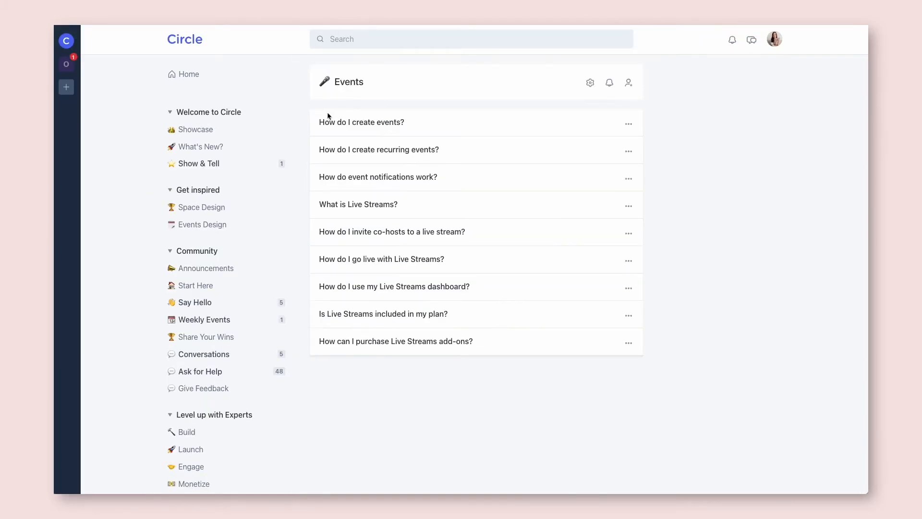
Read through the "How do I create events?" article in the Circle community's Events space and return to the article list.
{"action": "left_click", "coordinate": [361, 127]}
{"action": "scroll", "coordinate": [667, 229], "scroll_direction": "down", "scroll_amount": 1}
{"action": "scroll", "coordinate": [667, 229], "scroll_direction": "down", "scroll_amount": 10}
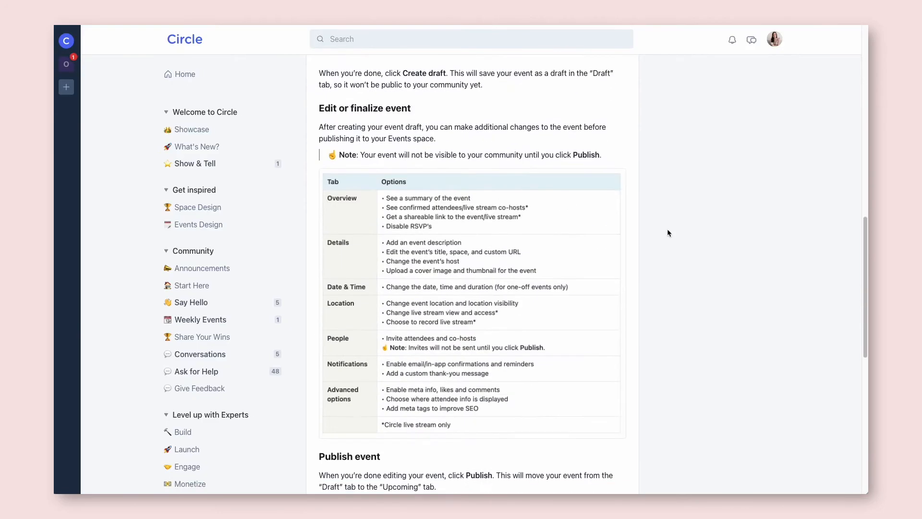
{"action": "scroll", "coordinate": [667, 229], "scroll_direction": "up", "scroll_amount": 10}
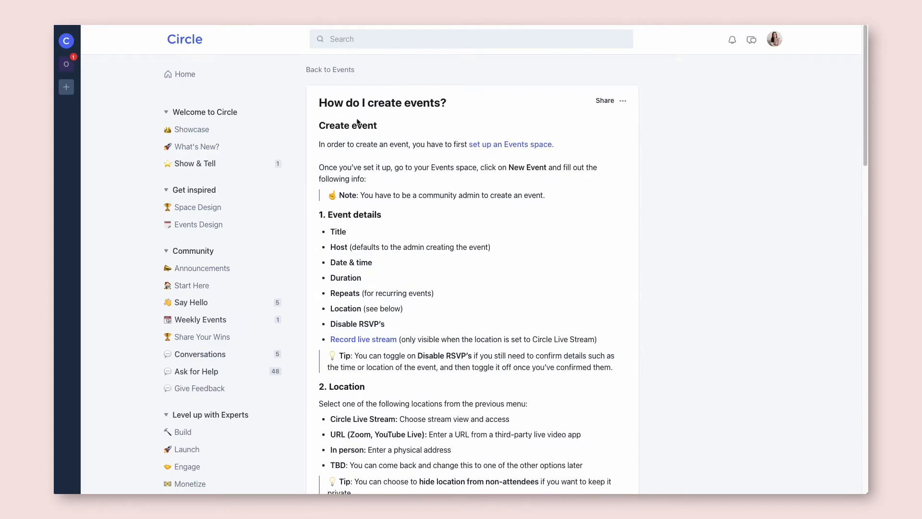
{"action": "scroll", "coordinate": [531, 212], "scroll_direction": "down", "scroll_amount": 10}
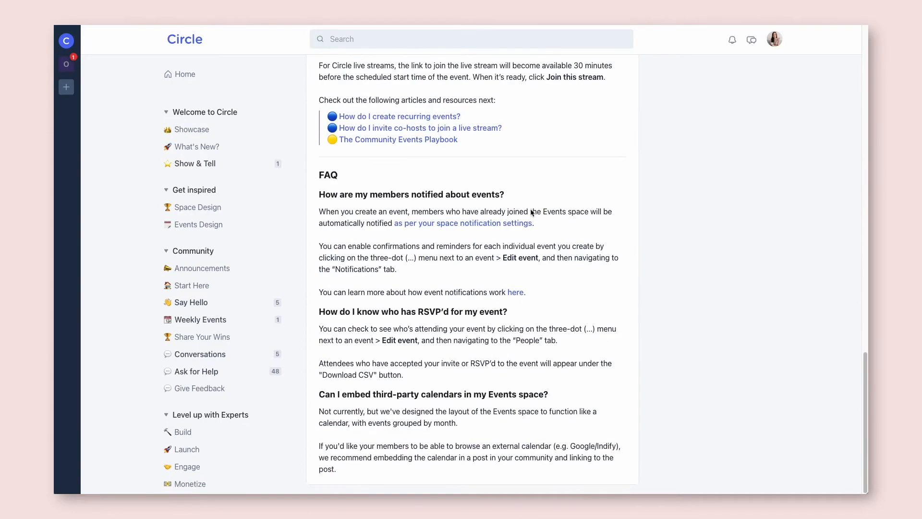
{"action": "scroll", "coordinate": [482, 262], "scroll_direction": "up", "scroll_amount": 10}
{"action": "left_click", "coordinate": [339, 67]}
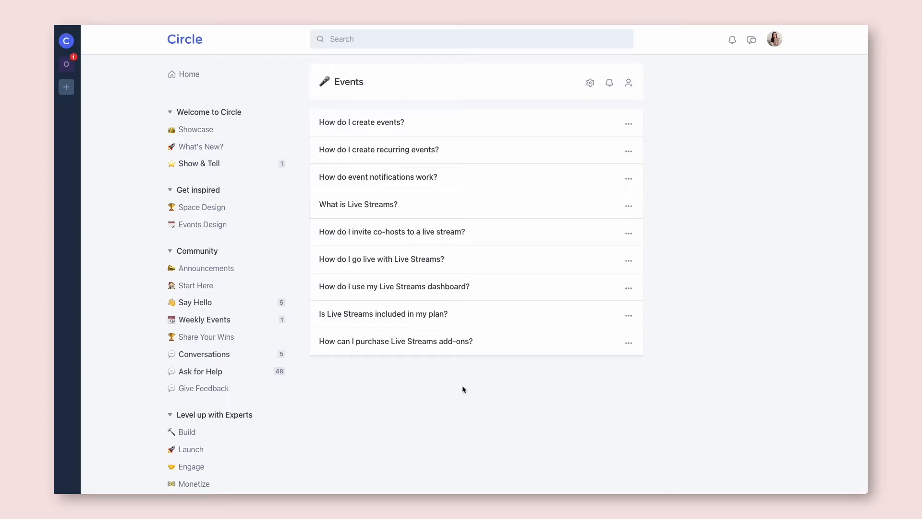
Open the Say Hello space and examine its pinned prompts and the list of member introductions.
{"action": "left_click", "coordinate": [204, 302]}
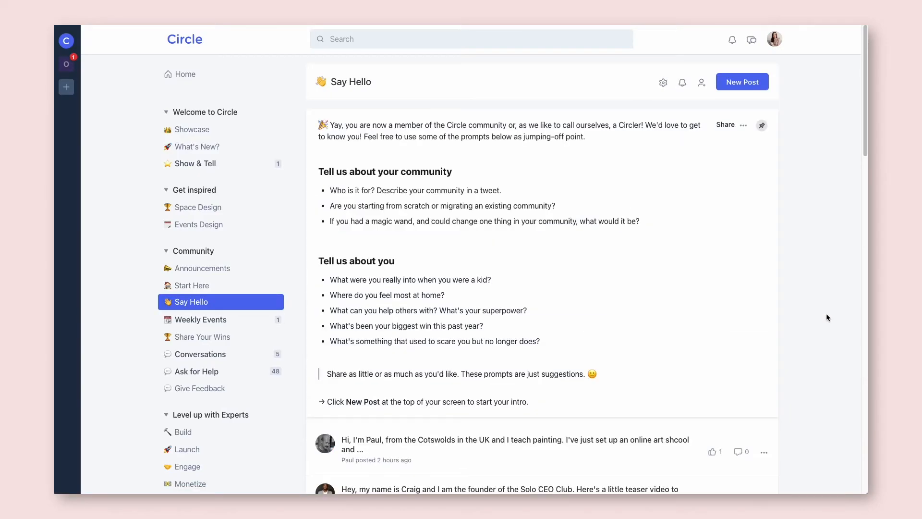
{"action": "scroll", "coordinate": [827, 318], "scroll_direction": "down", "scroll_amount": 7}
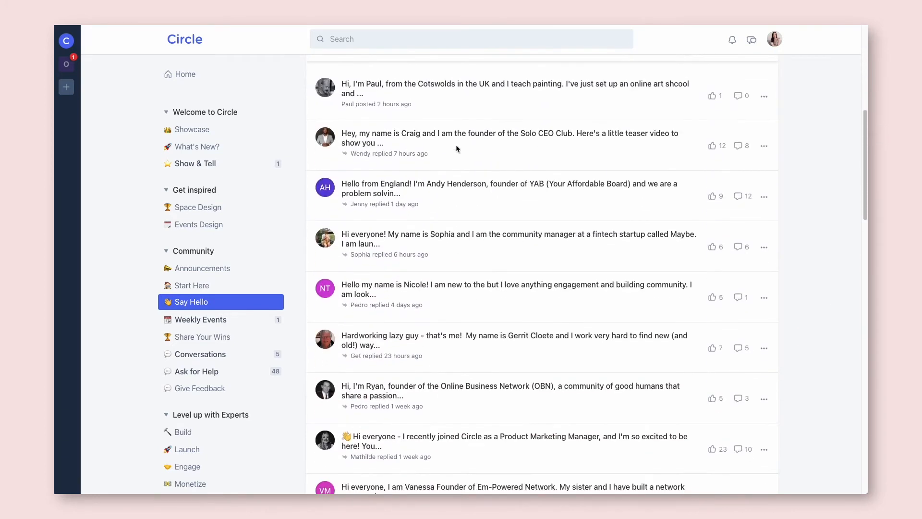
{"action": "scroll", "coordinate": [406, 201], "scroll_direction": "down", "scroll_amount": 1}
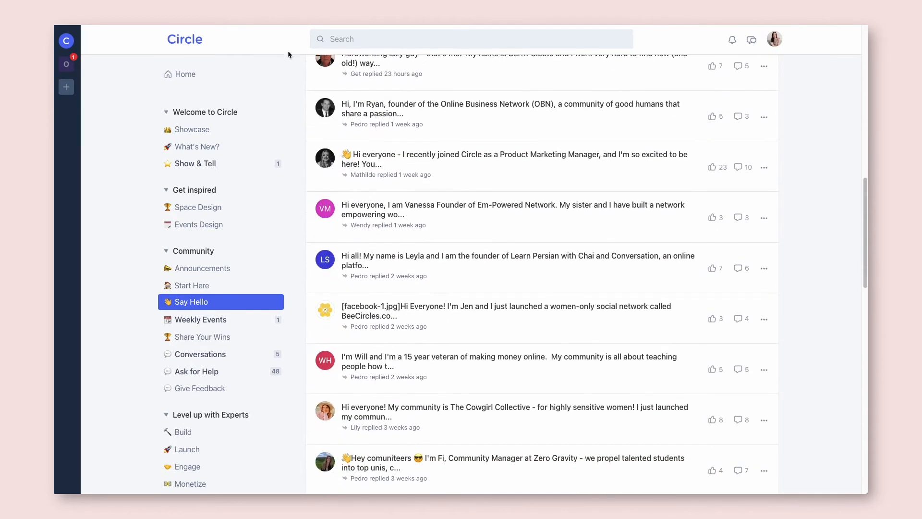
{"action": "scroll", "coordinate": [320, 163], "scroll_direction": "down", "scroll_amount": 3}
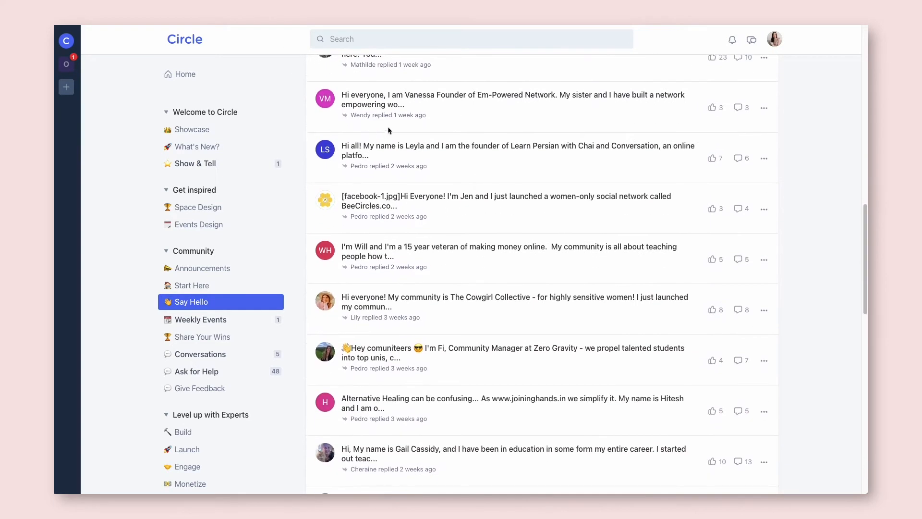
{"action": "scroll", "coordinate": [481, 139], "scroll_direction": "down", "scroll_amount": 10}
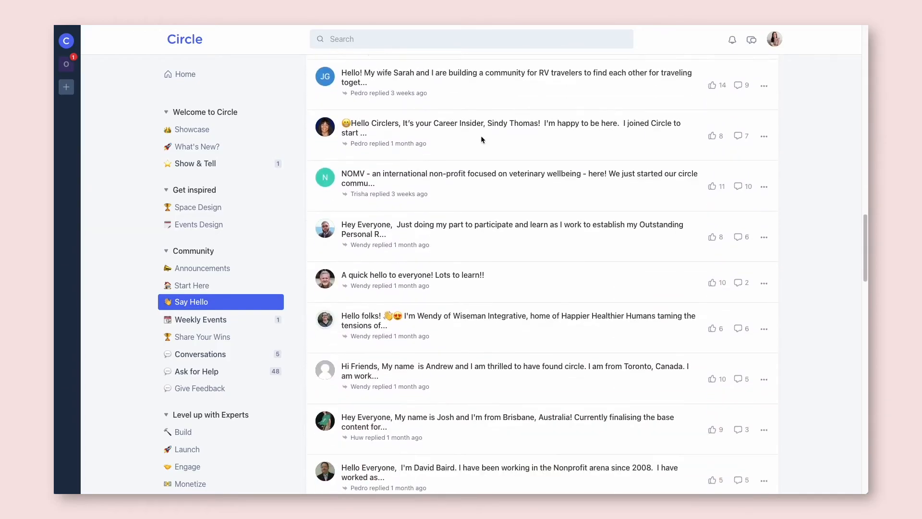
{"action": "scroll", "coordinate": [483, 139], "scroll_direction": "down", "scroll_amount": 5}
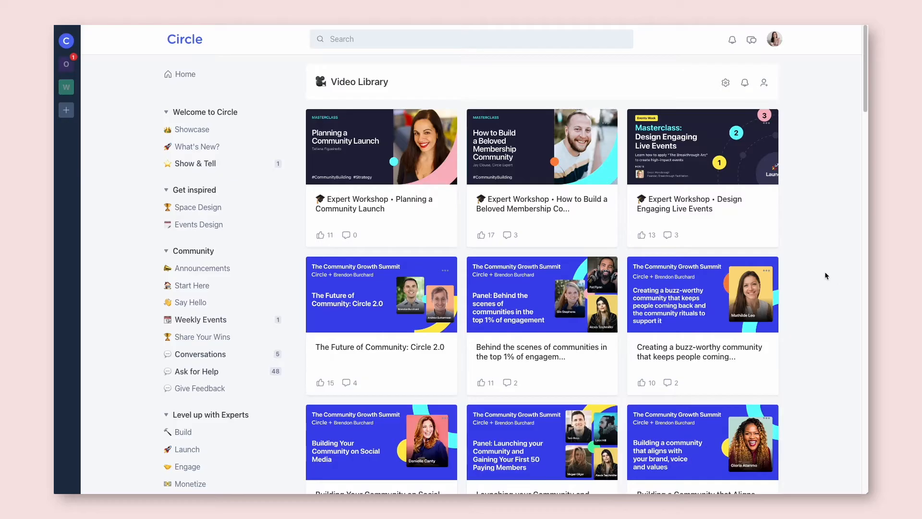
Browse the Video Library space and examine the "5 Ways to Monetize Community" video post, including its description and comment area.
{"action": "scroll", "coordinate": [395, 340], "scroll_direction": "down", "scroll_amount": 1}
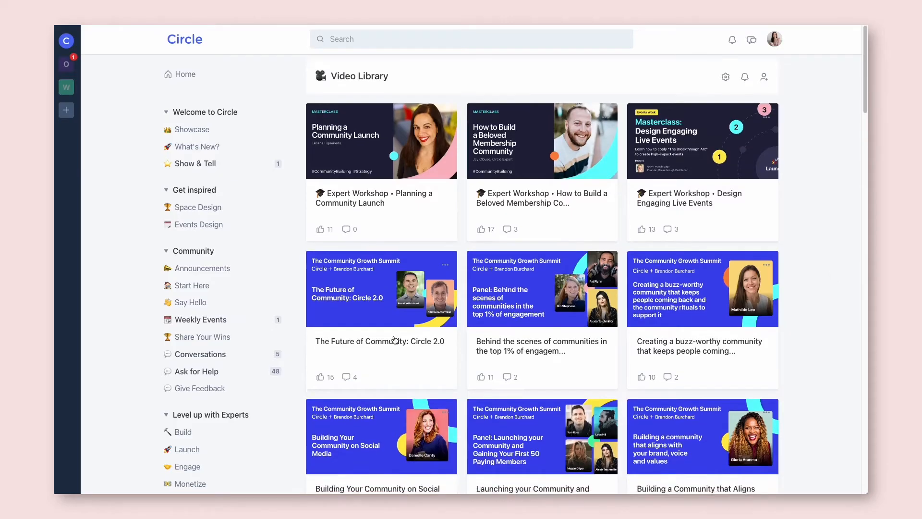
{"action": "scroll", "coordinate": [395, 340], "scroll_direction": "down", "scroll_amount": 3}
{"action": "scroll", "coordinate": [783, 323], "scroll_direction": "down", "scroll_amount": 4}
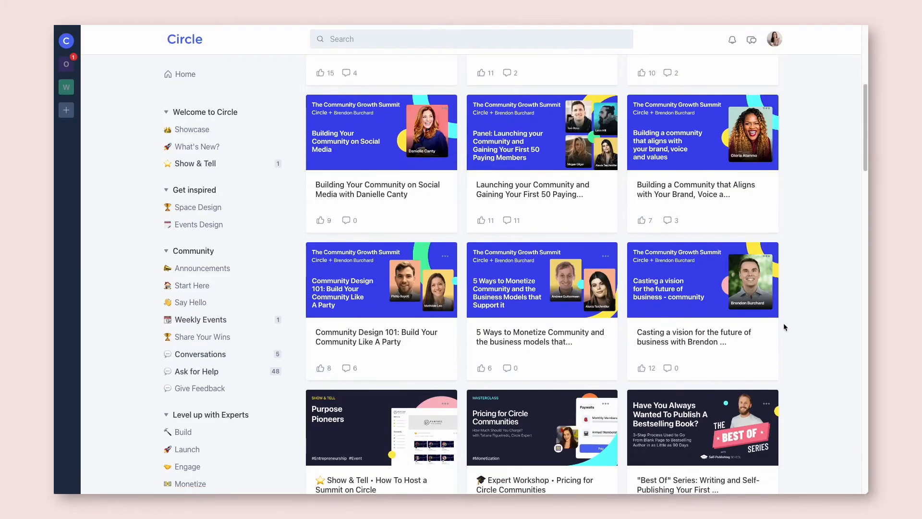
{"action": "left_click", "coordinate": [601, 299]}
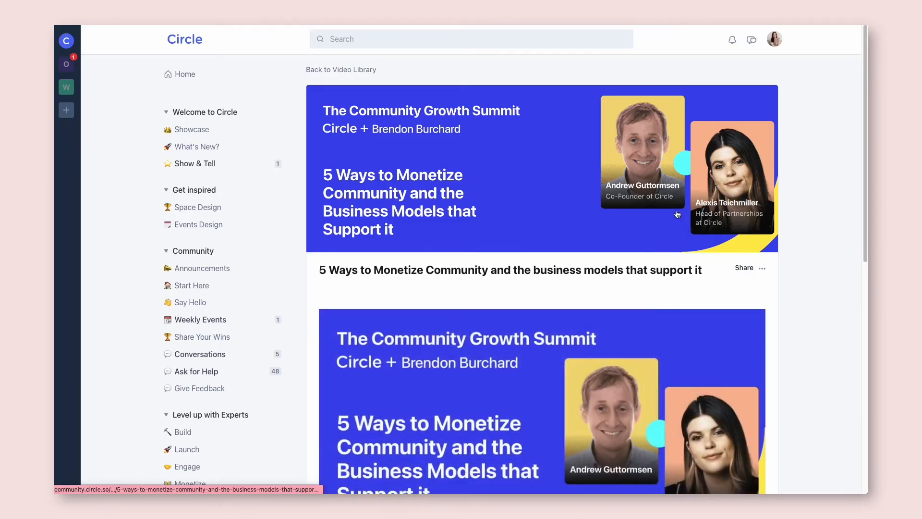
{"action": "scroll", "coordinate": [675, 212], "scroll_direction": "down", "scroll_amount": 3}
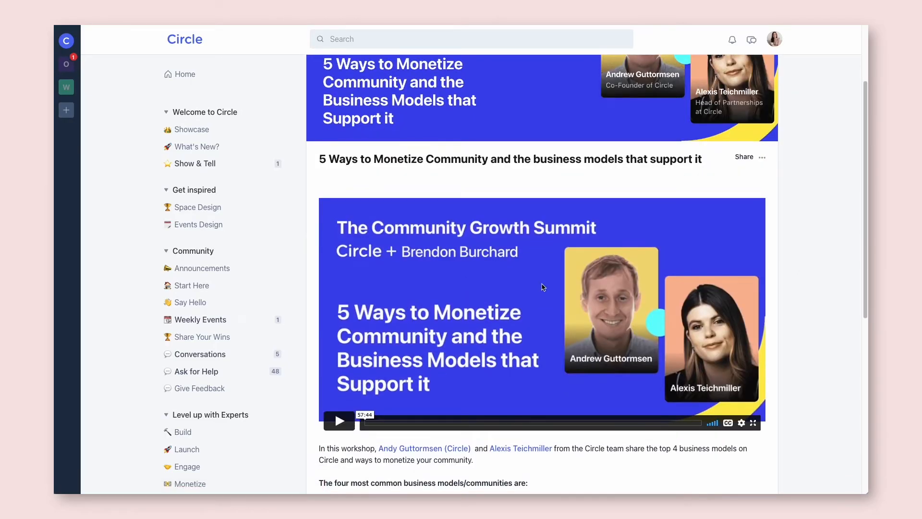
{"action": "scroll", "coordinate": [543, 287], "scroll_direction": "down", "scroll_amount": 8}
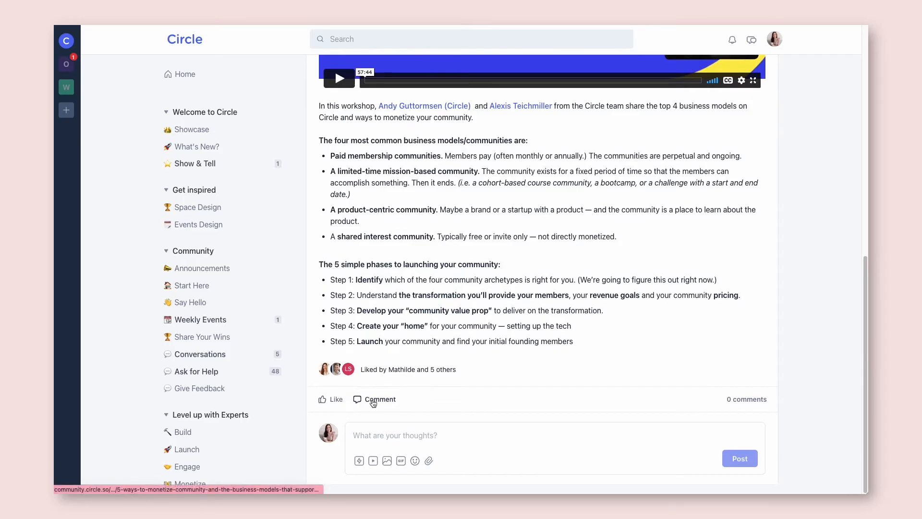
{"action": "scroll", "coordinate": [771, 356], "scroll_direction": "up", "scroll_amount": 10}
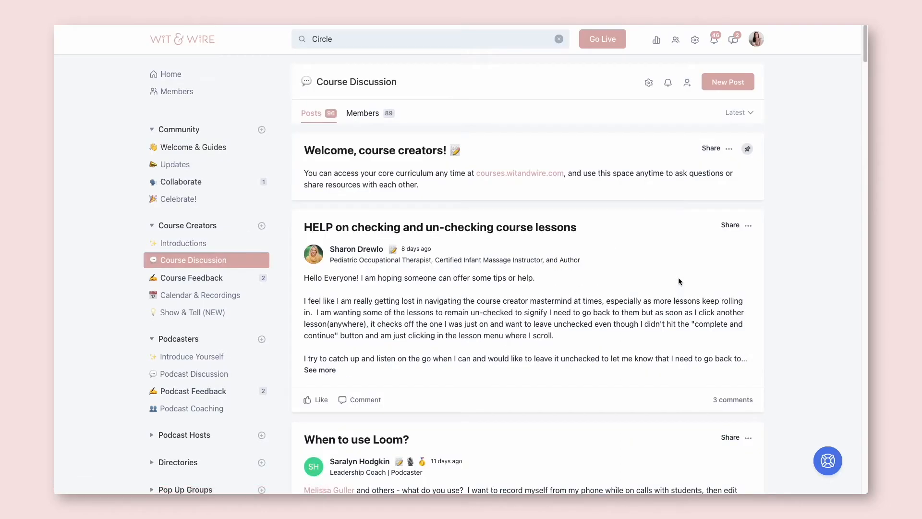
Look through the member posts in the Course Discussion space of the existing Wit & Wire community.
{"action": "scroll", "coordinate": [749, 239], "scroll_direction": "down", "scroll_amount": 1}
{"action": "scroll", "coordinate": [749, 239], "scroll_direction": "down", "scroll_amount": 10}
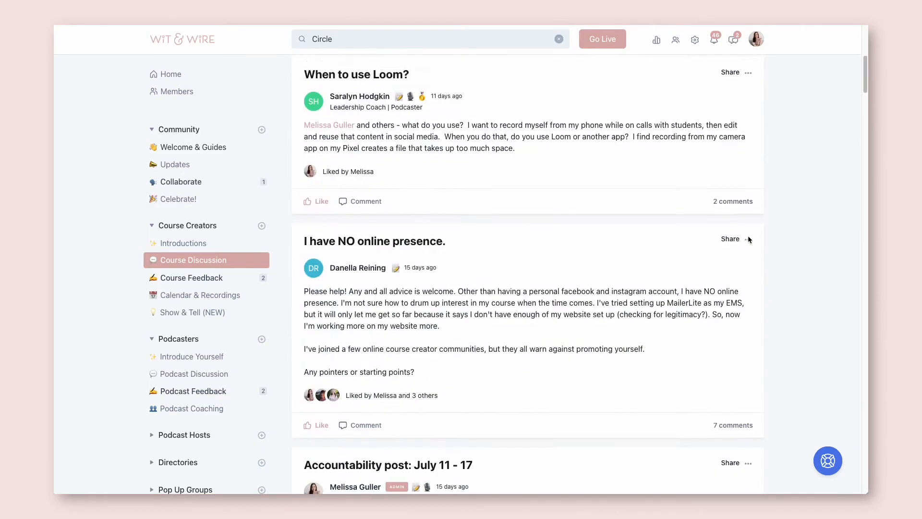
{"action": "scroll", "coordinate": [749, 239], "scroll_direction": "up", "scroll_amount": 12}
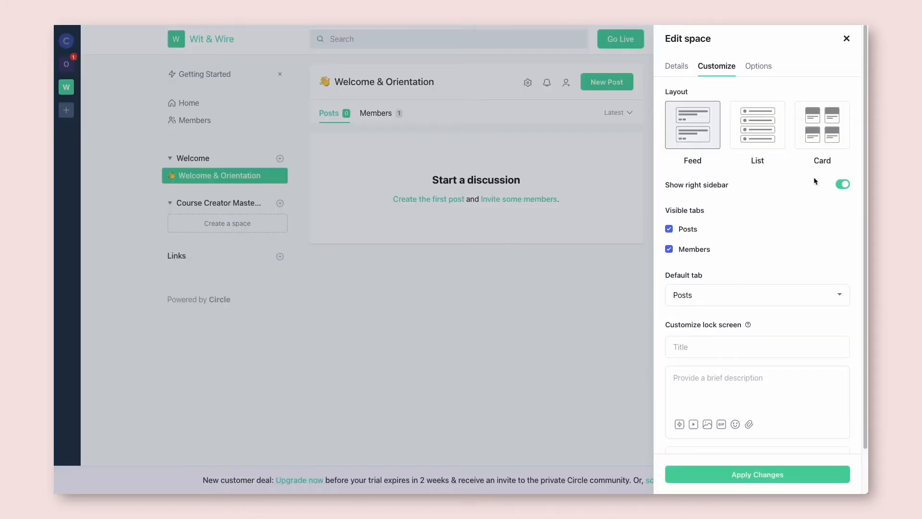
Turn off the right sidebar, the Members tab and the tab bar for the Welcome & Orientation space, and apply the changes.
{"action": "left_click", "coordinate": [842, 184]}
{"action": "left_click", "coordinate": [671, 251]}
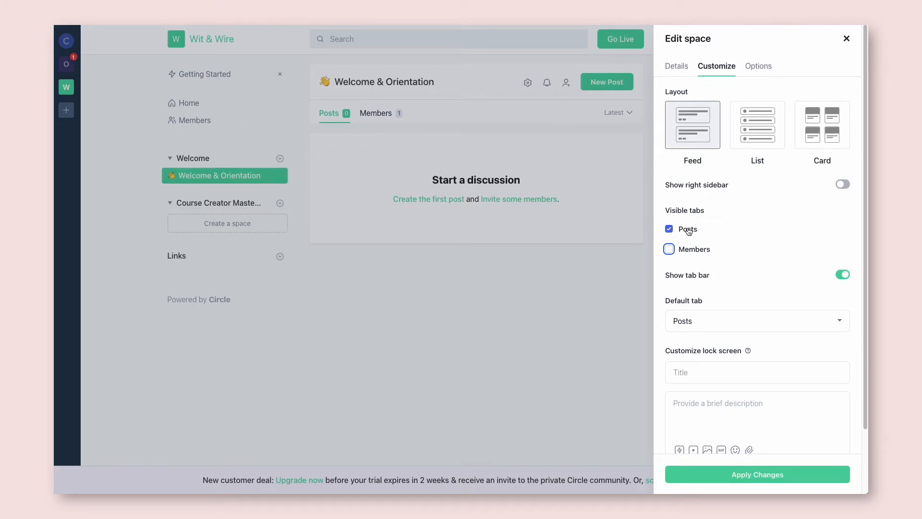
{"action": "left_click", "coordinate": [842, 274]}
{"action": "scroll", "coordinate": [752, 274], "scroll_direction": "down", "scroll_amount": 3}
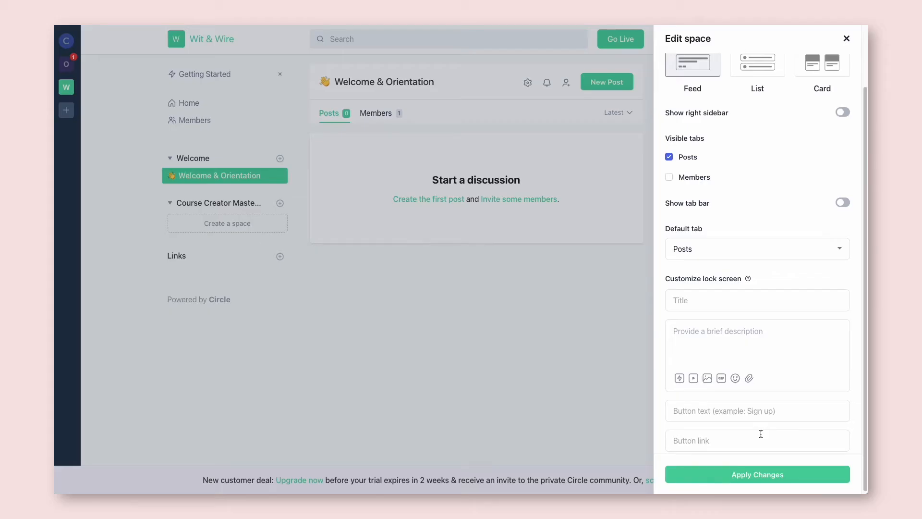
{"action": "scroll", "coordinate": [763, 335], "scroll_direction": "up", "scroll_amount": 2}
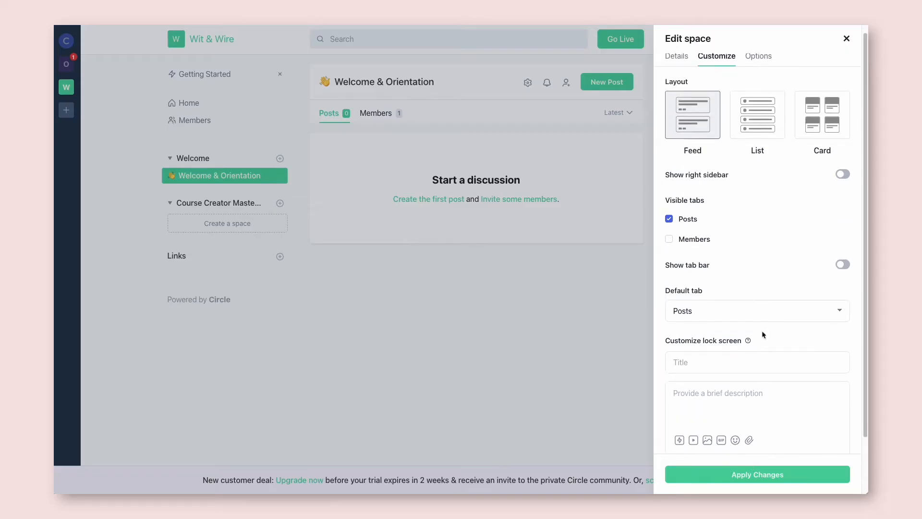
{"action": "scroll", "coordinate": [772, 456], "scroll_direction": "down", "scroll_amount": 2}
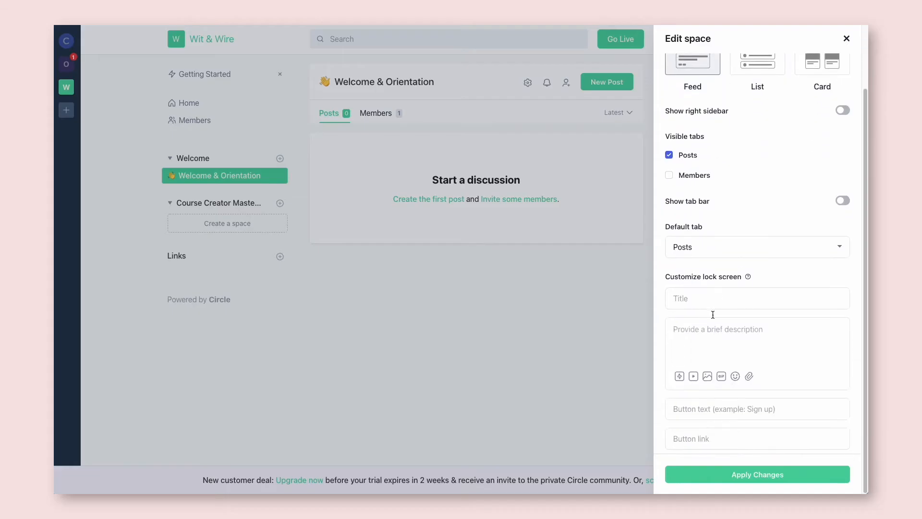
{"action": "scroll", "coordinate": [767, 317], "scroll_direction": "up", "scroll_amount": 2}
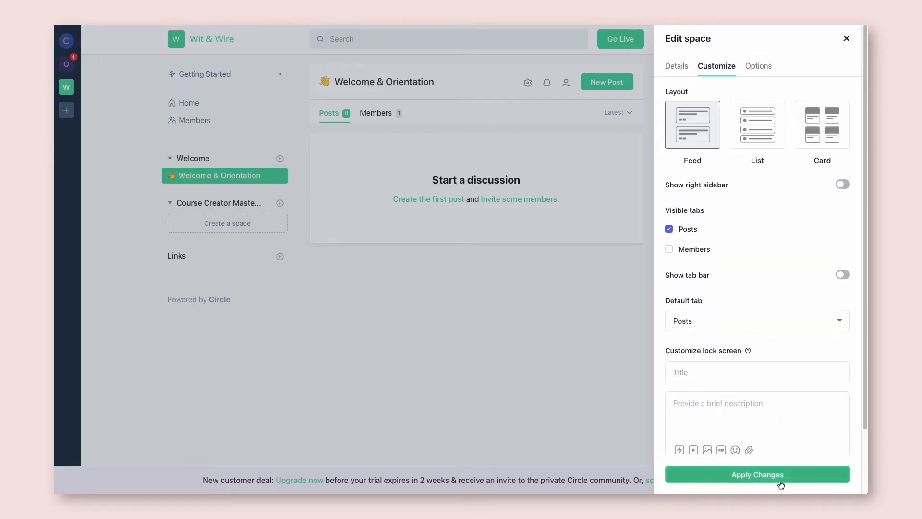
{"action": "left_click", "coordinate": [757, 474]}
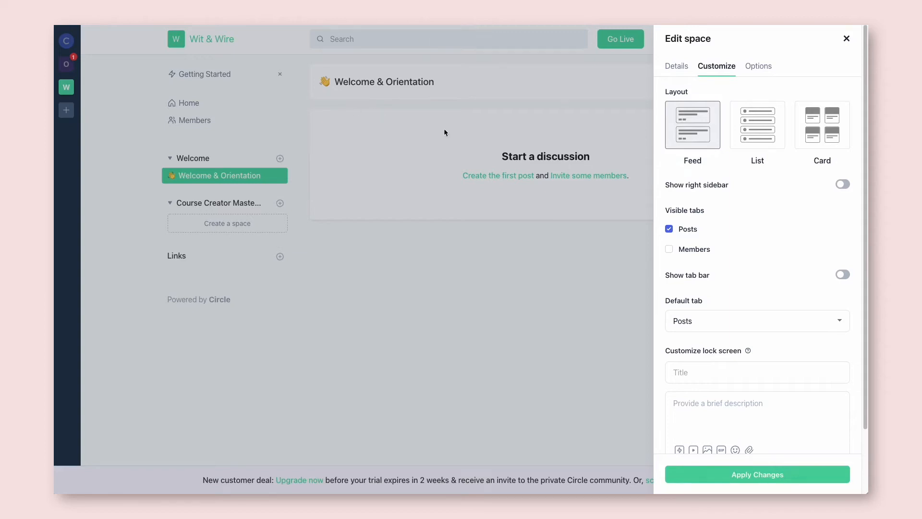
Review the space's moderator options and disallow members from creating posts and adding others in its permissions.
{"action": "left_click", "coordinate": [750, 76]}
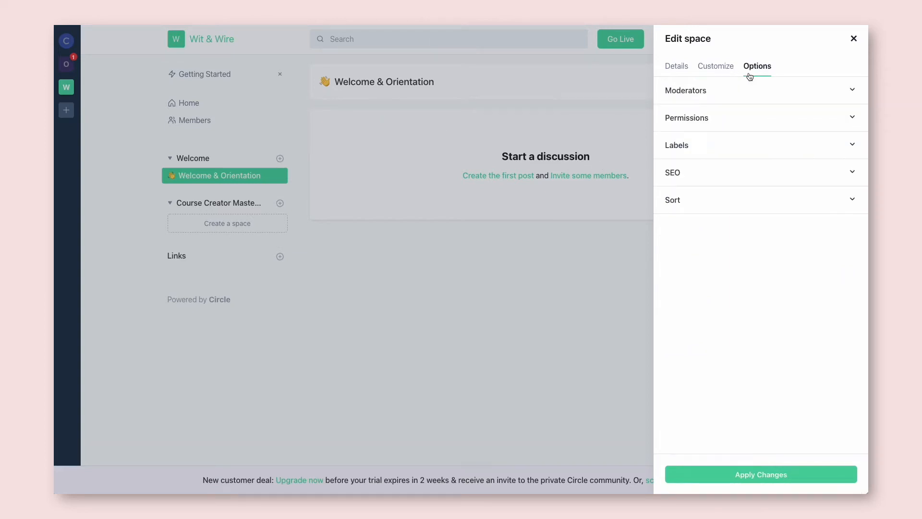
{"action": "left_click", "coordinate": [766, 96]}
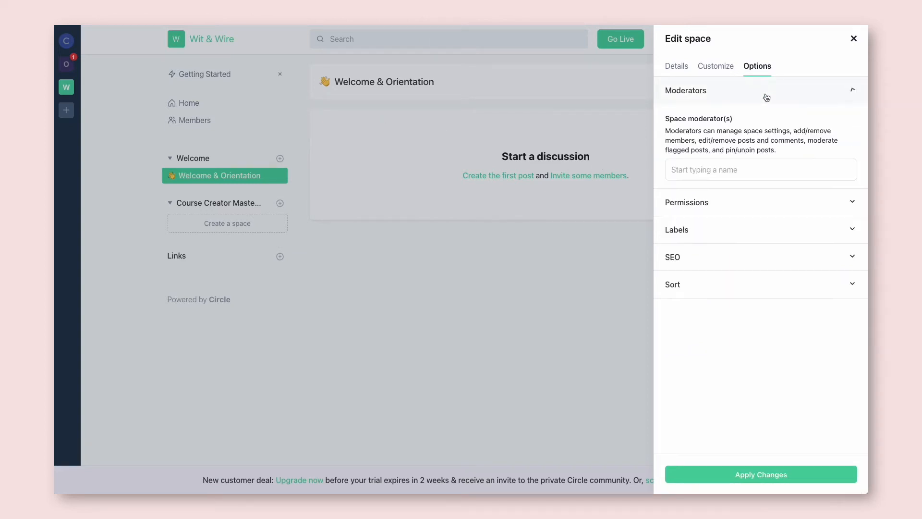
{"action": "left_click", "coordinate": [771, 202]}
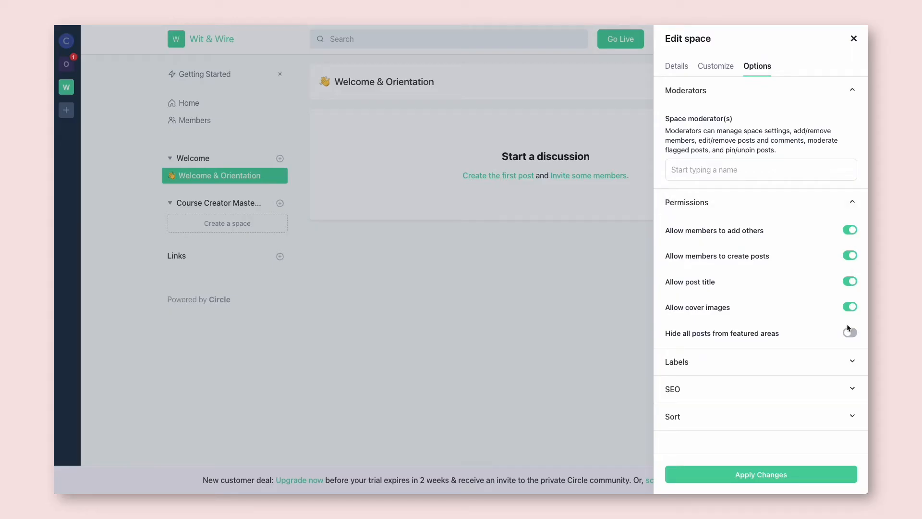
{"action": "left_click", "coordinate": [850, 255]}
{"action": "left_click", "coordinate": [847, 232]}
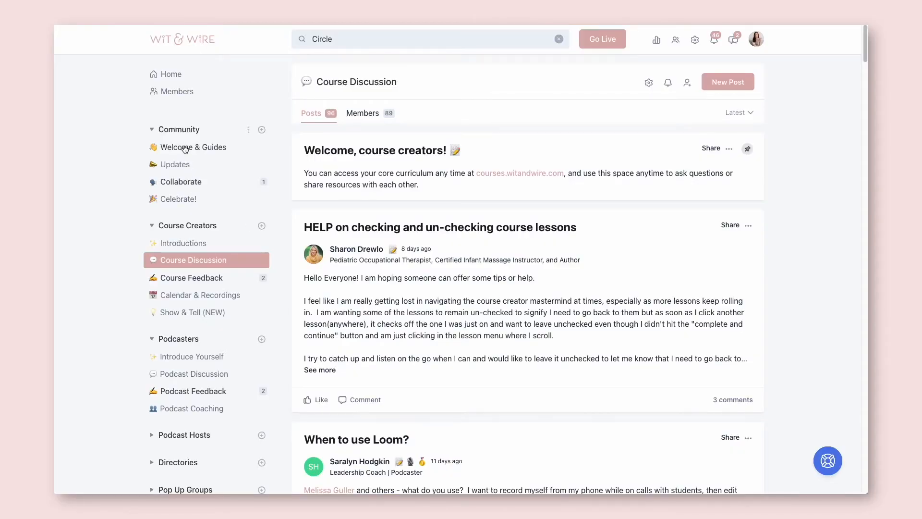
Read through the Welcome & Guides space of the existing Wit & Wire community, from the welcome post to the Member Badges post.
{"action": "left_click", "coordinate": [187, 147]}
{"action": "scroll", "coordinate": [505, 278], "scroll_direction": "down", "scroll_amount": 4}
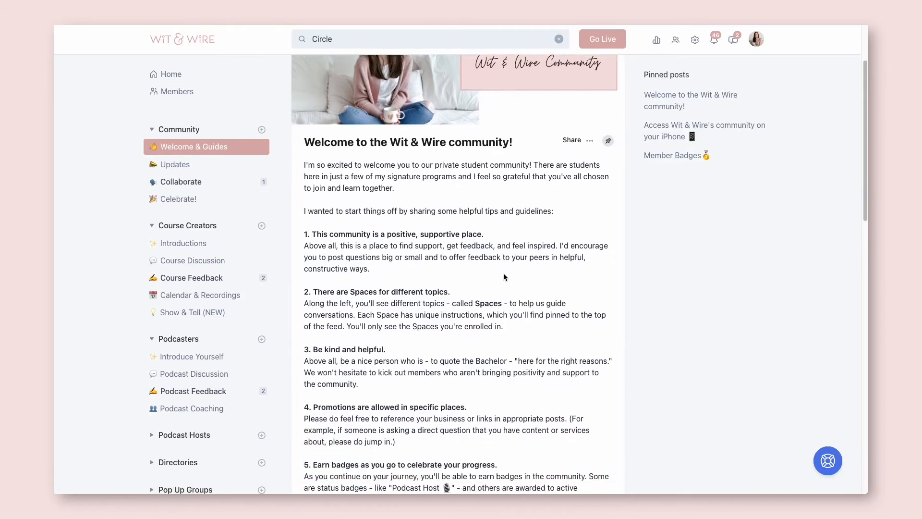
{"action": "scroll", "coordinate": [506, 277], "scroll_direction": "down", "scroll_amount": 10}
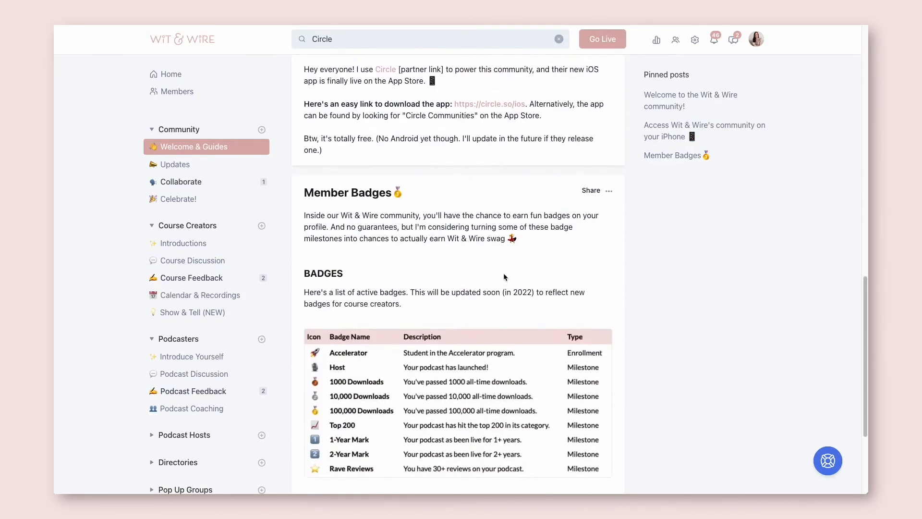
{"action": "scroll", "coordinate": [506, 277], "scroll_direction": "up", "scroll_amount": 14}
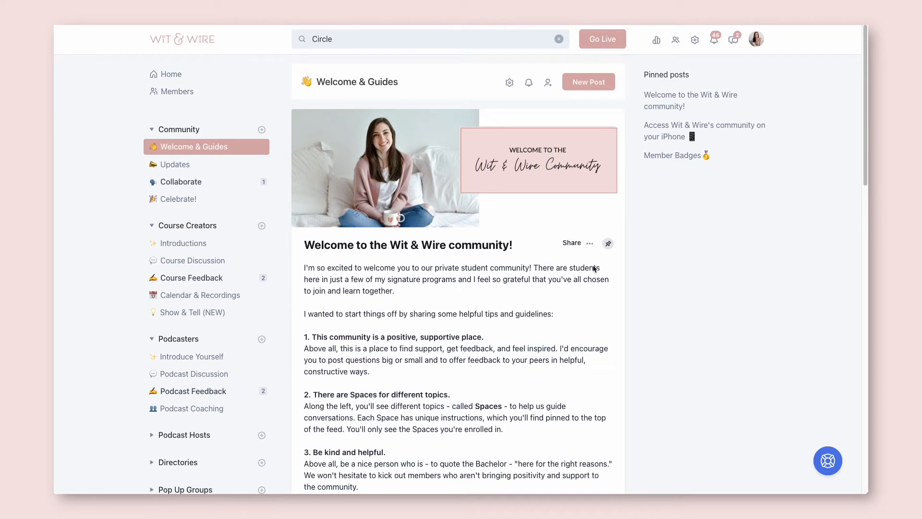
Open the existing community's Course Discussion space and skim its member posts for comparison.
{"action": "left_click", "coordinate": [192, 260]}
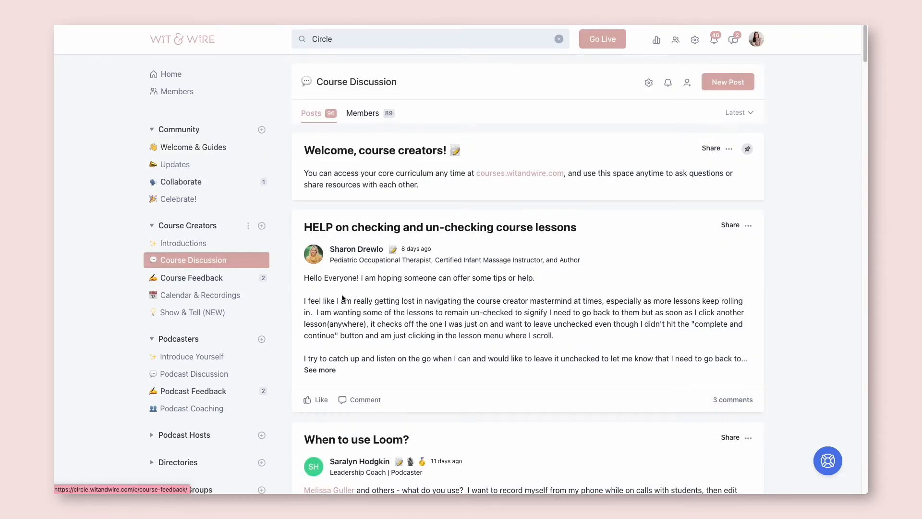
{"action": "scroll", "coordinate": [602, 326], "scroll_direction": "down", "scroll_amount": 14}
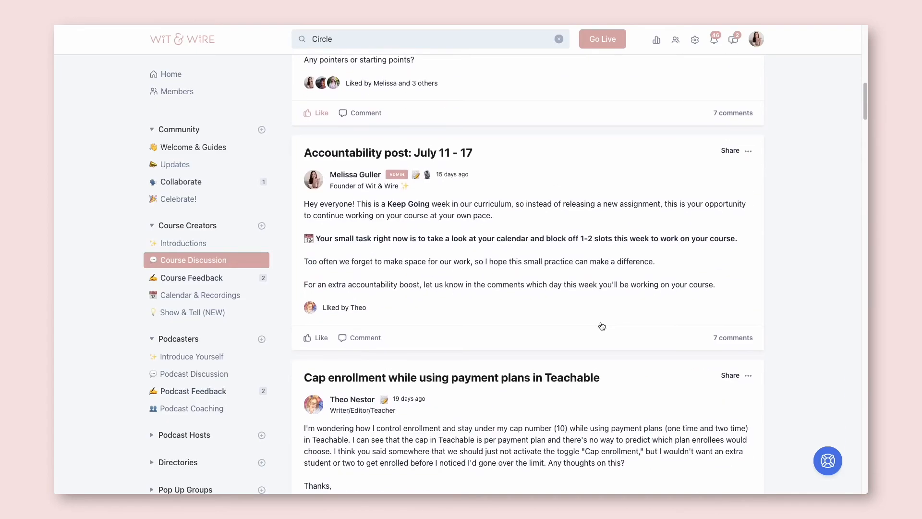
{"action": "scroll", "coordinate": [602, 326], "scroll_direction": "down", "scroll_amount": 5}
{"action": "scroll", "coordinate": [601, 326], "scroll_direction": "up", "scroll_amount": 20}
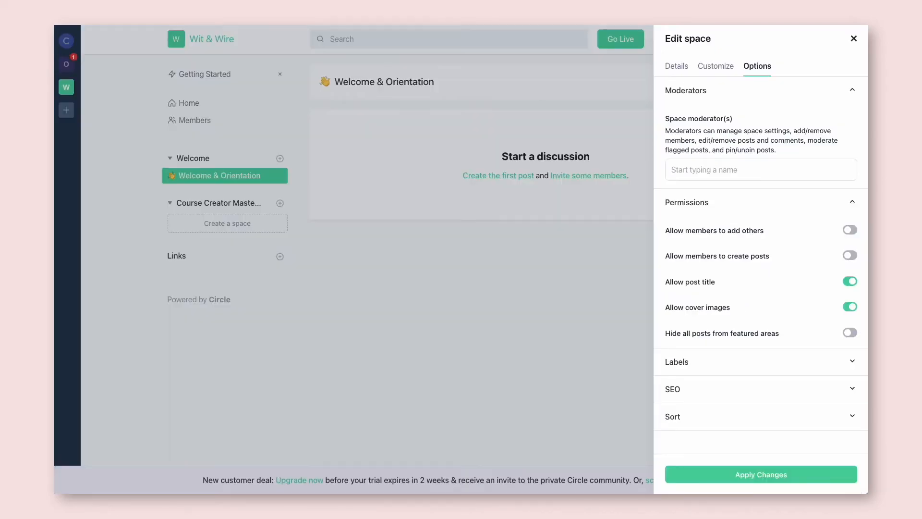
Review the Welcome & Orientation space's label and sort options, save the space settings and close them.
{"action": "left_click", "coordinate": [813, 362]}
{"action": "scroll", "coordinate": [812, 359], "scroll_direction": "down", "scroll_amount": 2}
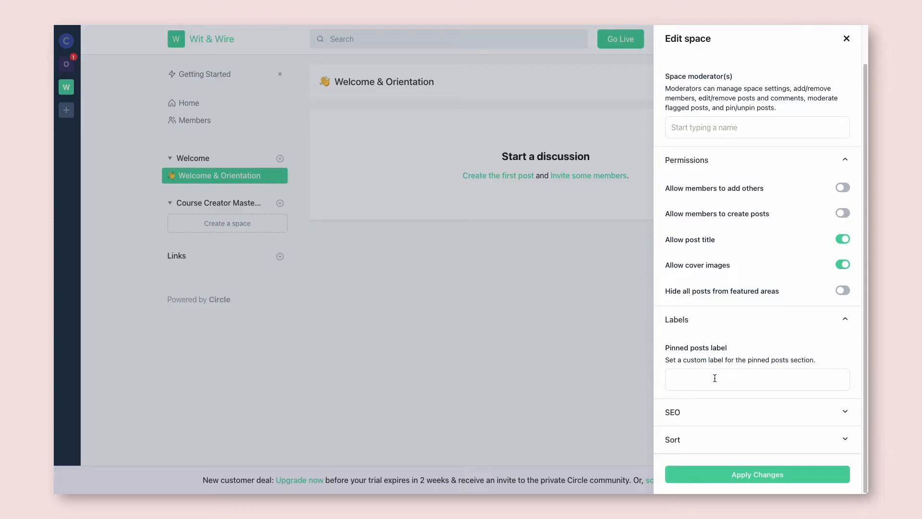
{"action": "left_click", "coordinate": [729, 435]}
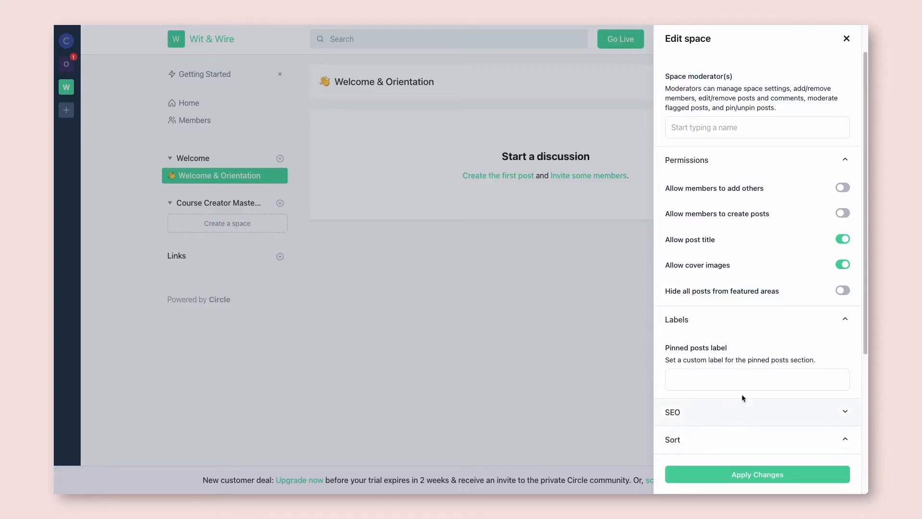
{"action": "scroll", "coordinate": [742, 393], "scroll_direction": "down", "scroll_amount": 5}
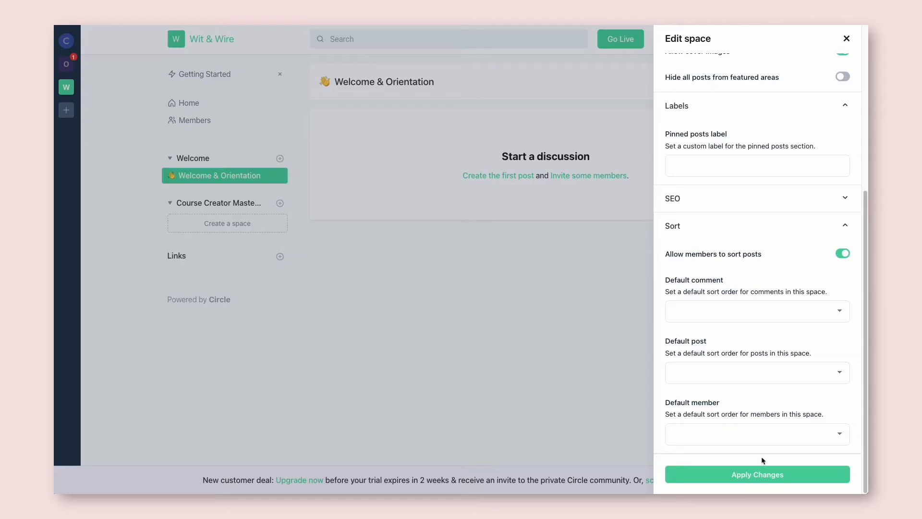
{"action": "left_click", "coordinate": [768, 475]}
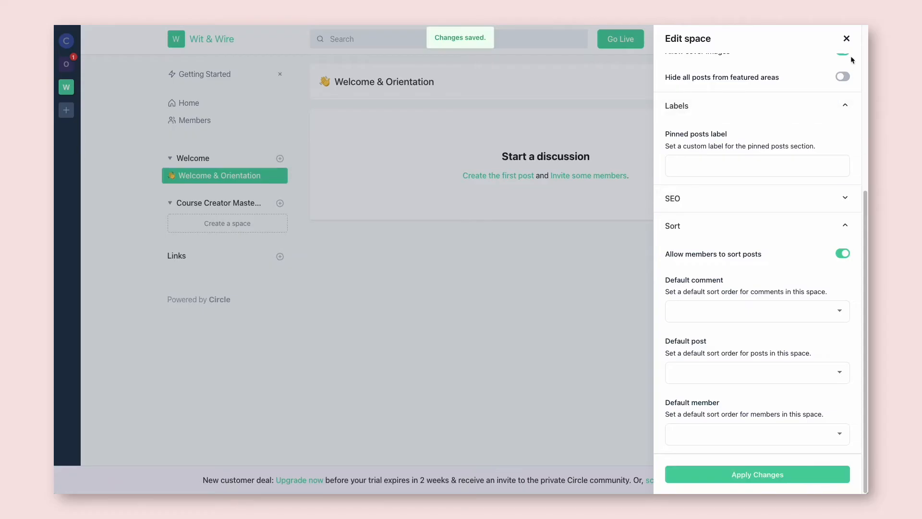
{"action": "left_click", "coordinate": [847, 40]}
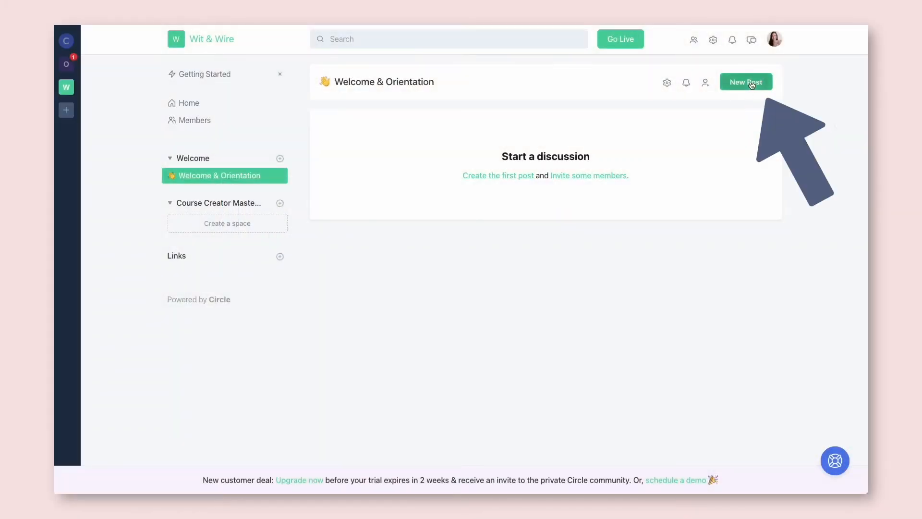
Start a new post in the Welcome & Orientation space with the title "Hey everyone!".
{"action": "left_click", "coordinate": [752, 85]}
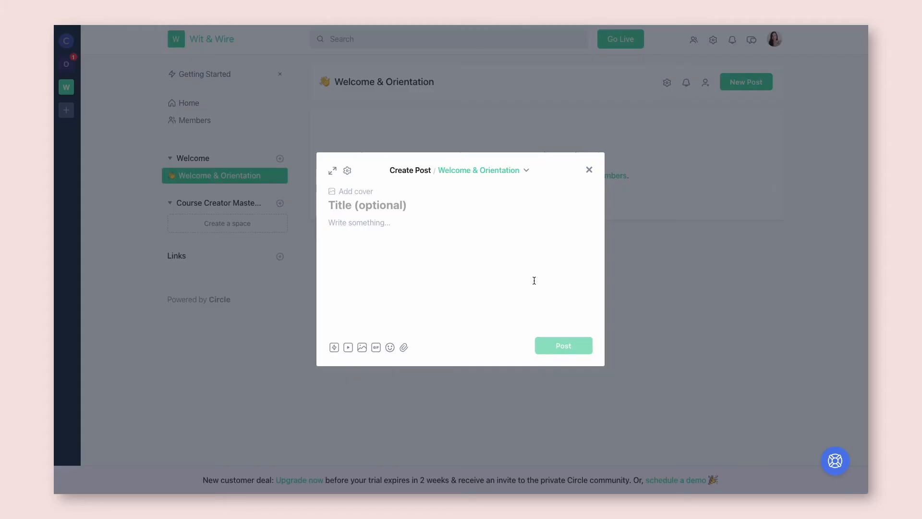
{"action": "type", "text": "Hey e"}
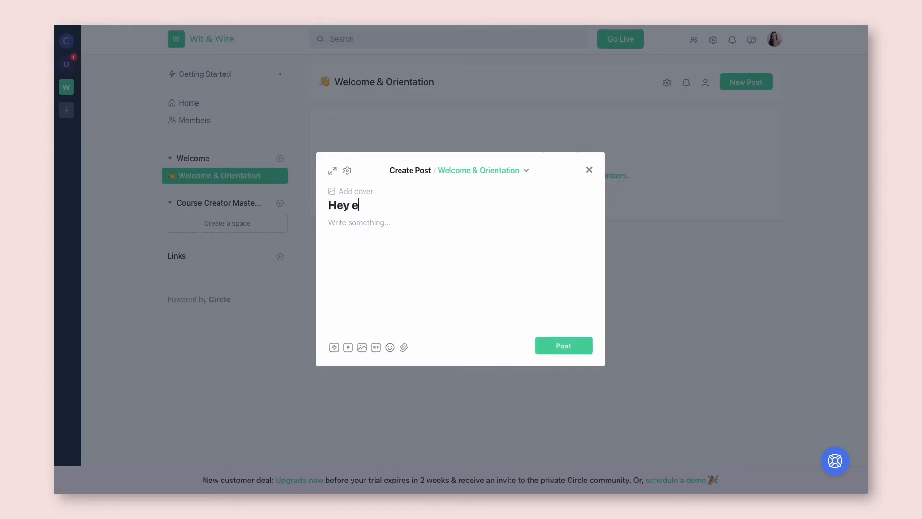
{"action": "type", "text": "veryone!"}
{"action": "left_click", "coordinate": [546, 266]}
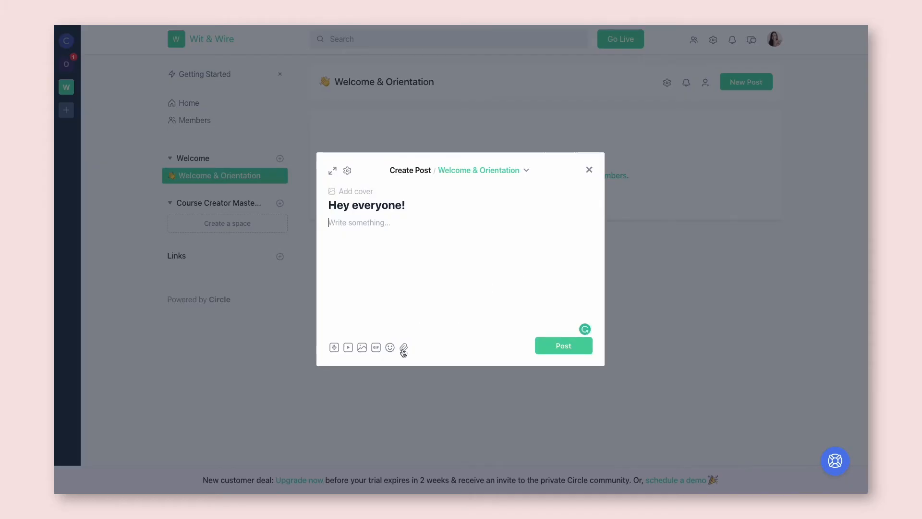
Browse the basic, inline, upload and embed content blocks available for the post body, and dismiss the list without inserting one.
{"action": "left_click", "coordinate": [340, 348]}
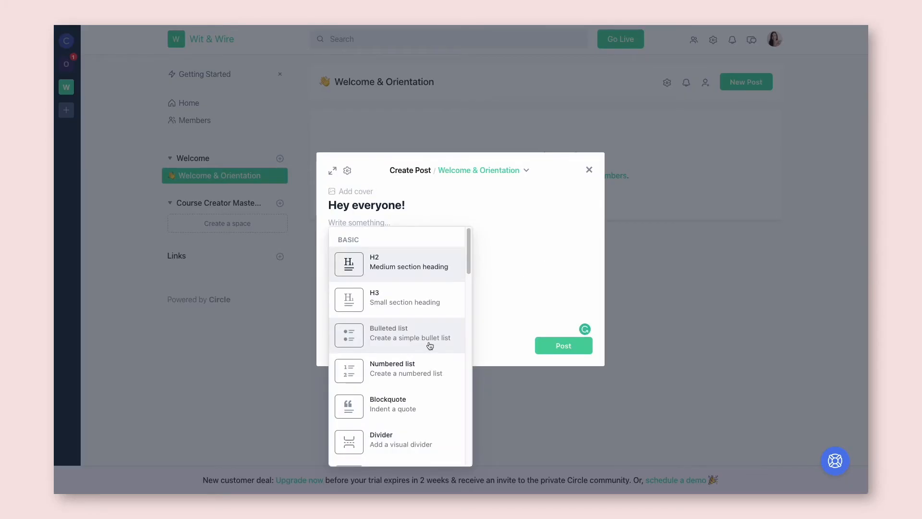
{"action": "scroll", "coordinate": [410, 350], "scroll_direction": "down", "scroll_amount": 5}
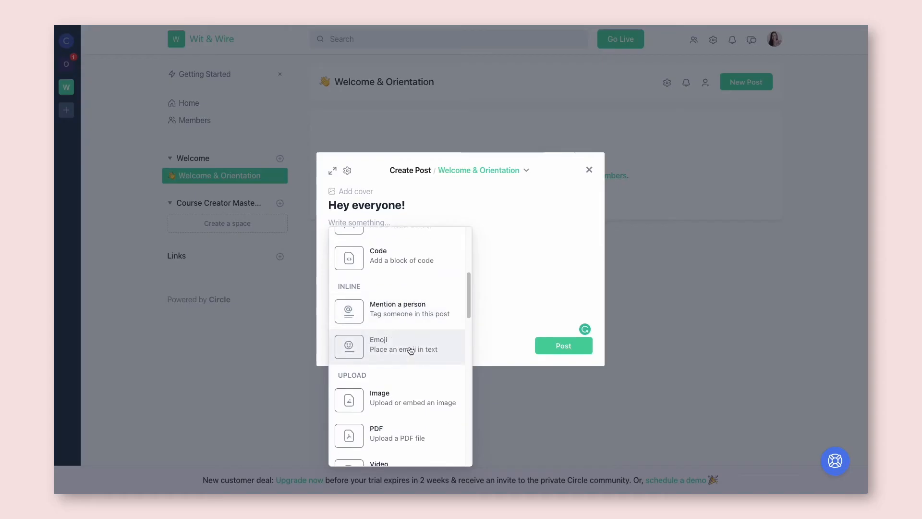
{"action": "scroll", "coordinate": [410, 346], "scroll_direction": "down", "scroll_amount": 3}
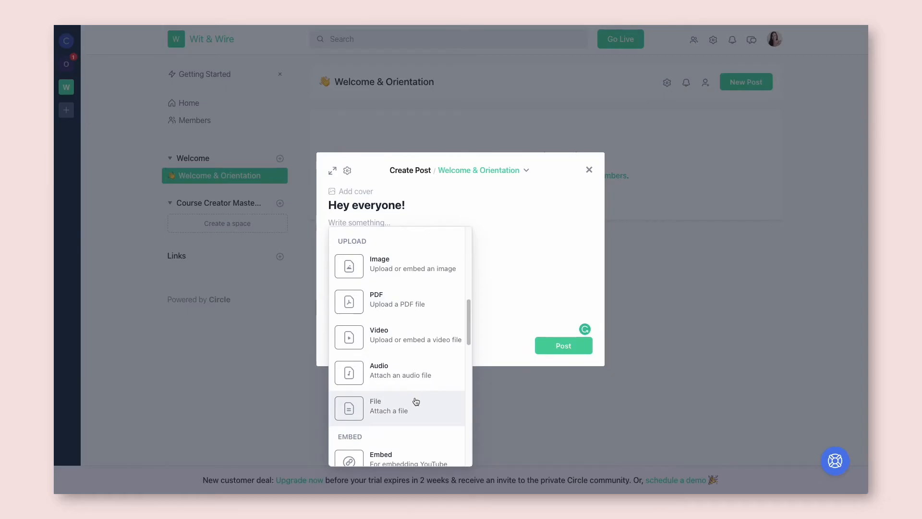
{"action": "scroll", "coordinate": [415, 402], "scroll_direction": "down", "scroll_amount": 3}
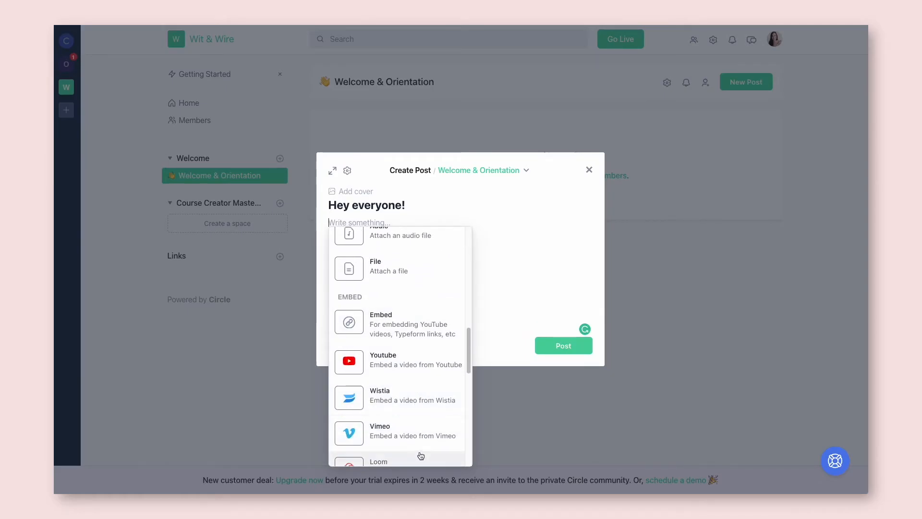
{"action": "scroll", "coordinate": [436, 291], "scroll_direction": "up", "scroll_amount": 3}
{"action": "left_click", "coordinate": [518, 270]}
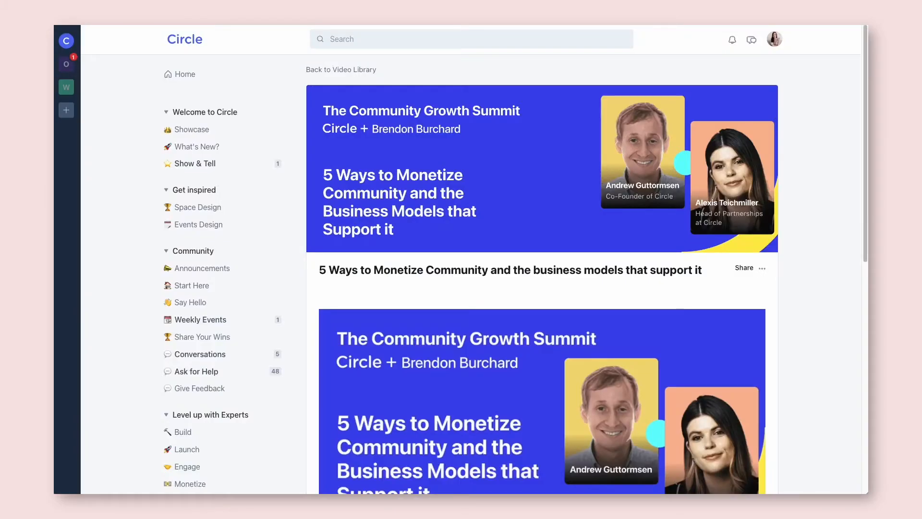
Examine the embedded video and the description below it in the Circle community's "5 Ways to Monetize Community" post.
{"action": "scroll", "coordinate": [527, 435], "scroll_direction": "down", "scroll_amount": 5}
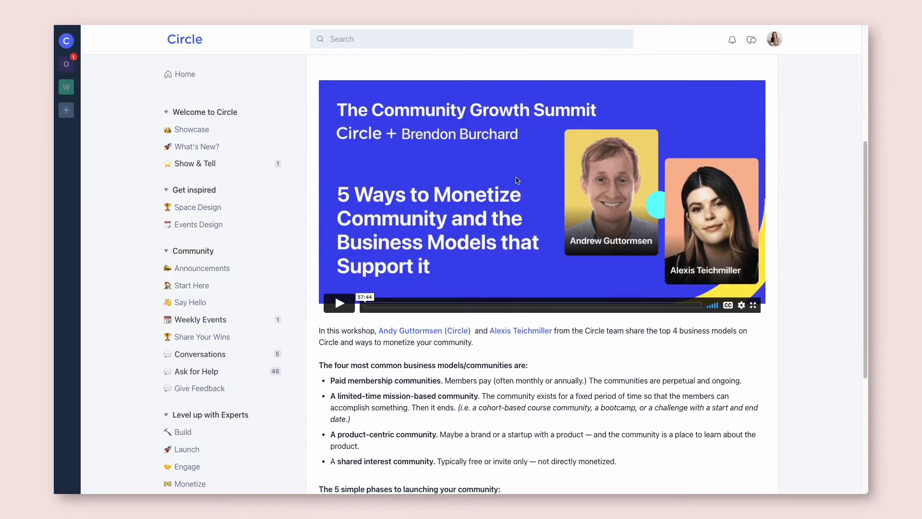
{"action": "scroll", "coordinate": [602, 230], "scroll_direction": "up", "scroll_amount": 1}
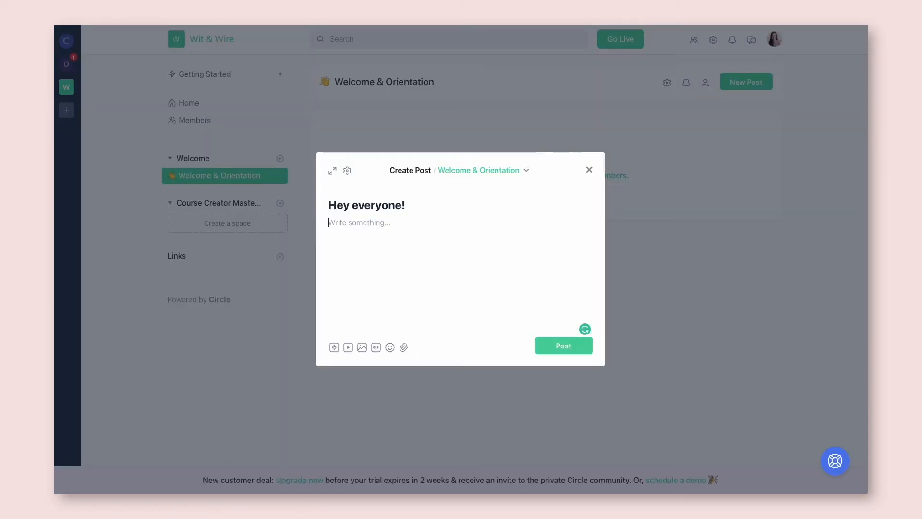
Write "Here are the instructions for our community." as the post body, followed by the bullets "Point 1" and "Point 2".
{"action": "type", "text": "Here are the instructions for our community."}
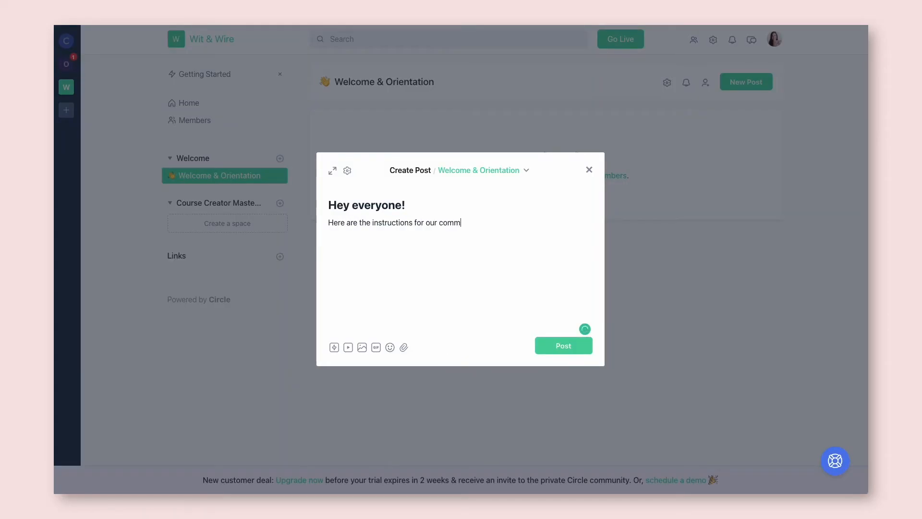
{"action": "key", "text": "Return"}
{"action": "type", "text": "- Point"}
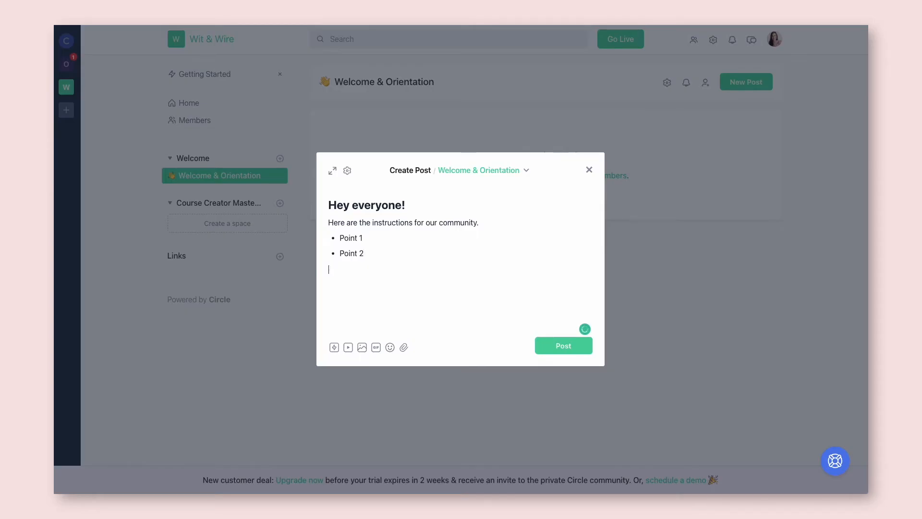
Search for "welcome" GIFs and insert the "WELCOME!" GIF of the man in a red jacket below the bullets.
{"action": "left_click", "coordinate": [375, 347]}
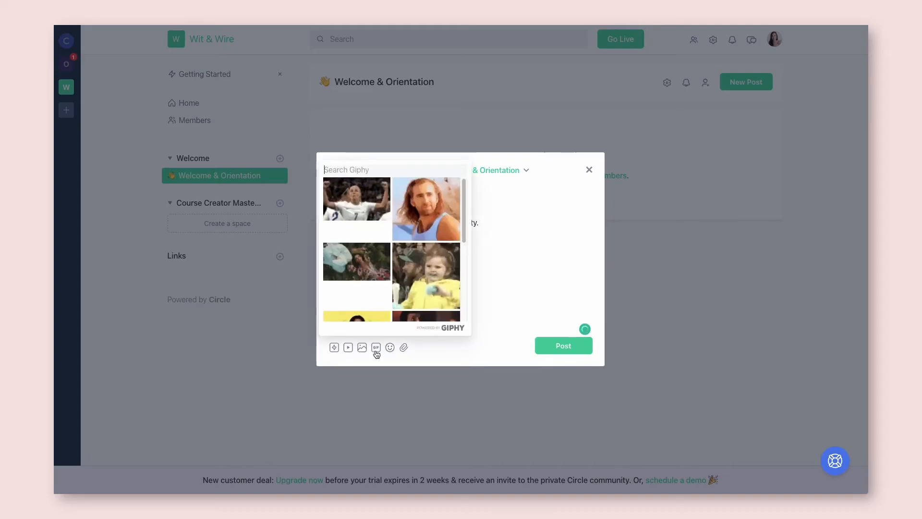
{"action": "type", "text": "welcome"}
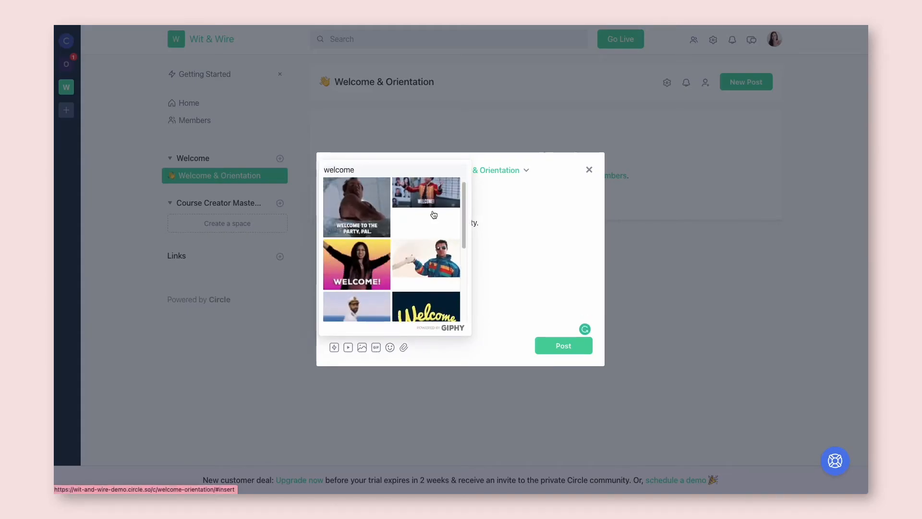
{"action": "left_click", "coordinate": [430, 211]}
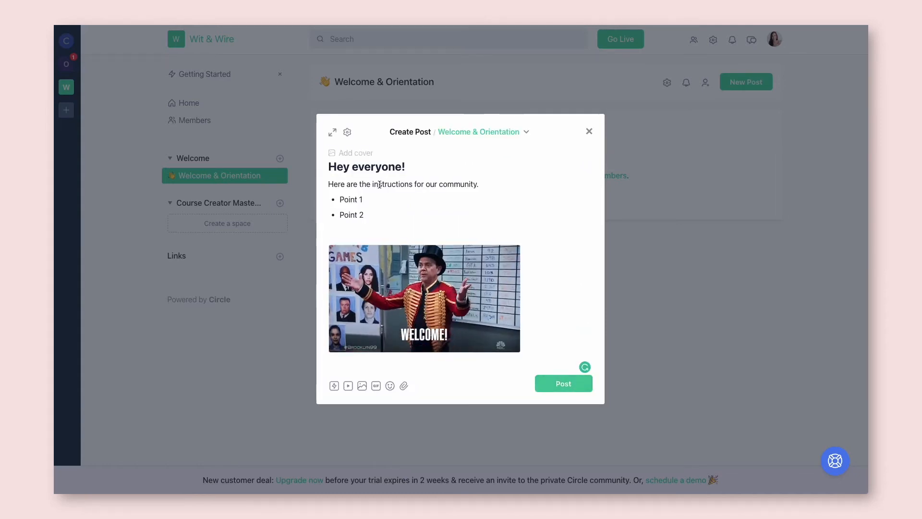
Look through the post settings, return to the draft, and publish it in the Welcome & Orientation space.
{"action": "left_click", "coordinate": [347, 132]}
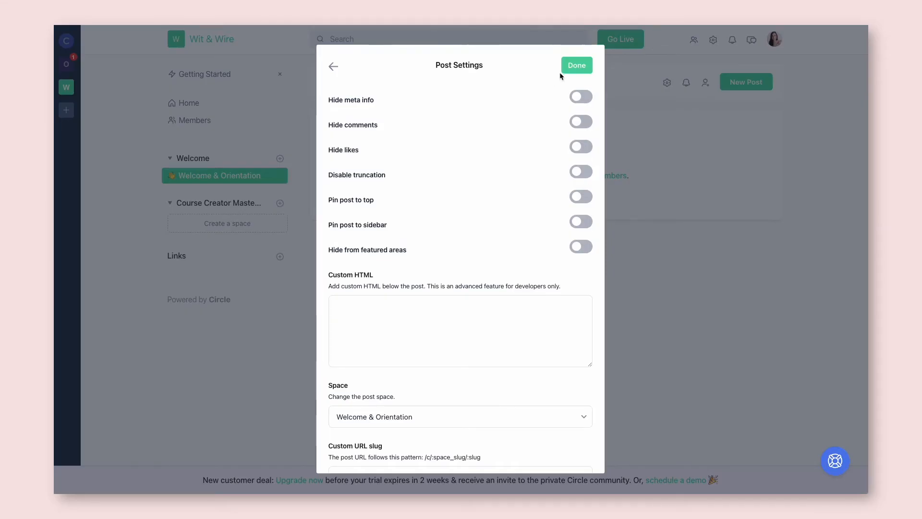
{"action": "left_click", "coordinate": [333, 67]}
{"action": "left_click", "coordinate": [556, 377]}
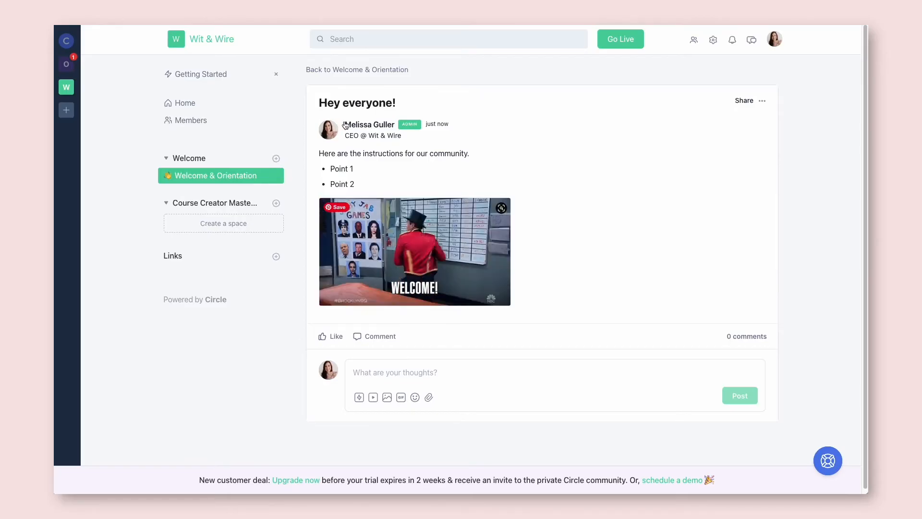
{"action": "left_click_drag", "start_coordinate": [345, 135], "coordinate": [402, 136]}
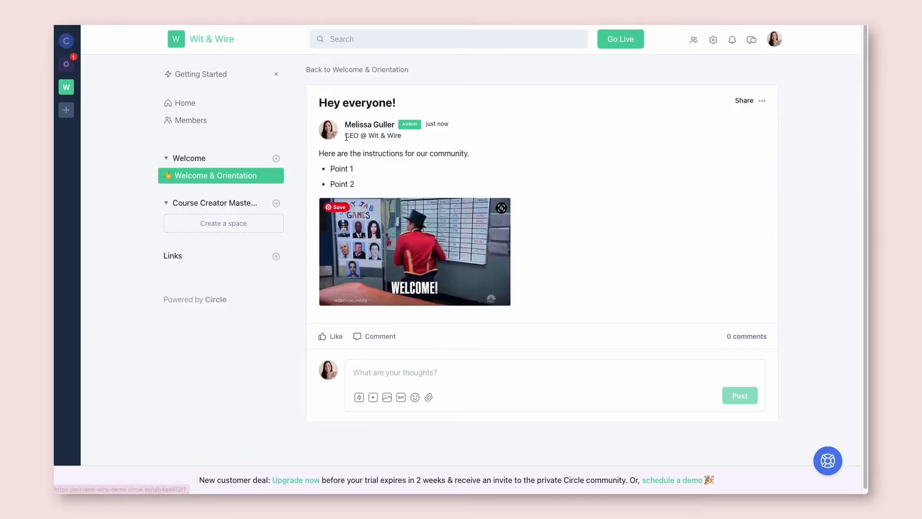
{"action": "left_click", "coordinate": [425, 125]}
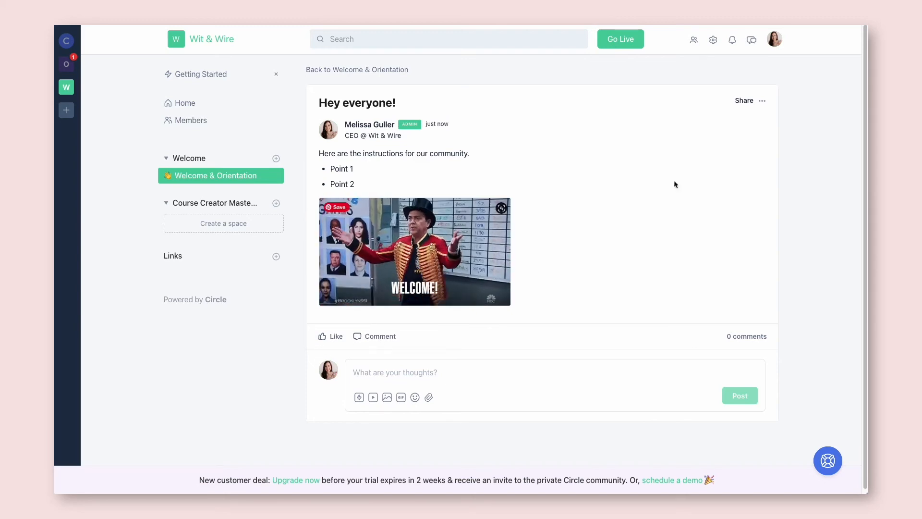
Edit the "Hey everyone!" post's settings to hide its meta info, comments and likes, and save the post.
{"action": "left_click", "coordinate": [762, 99]}
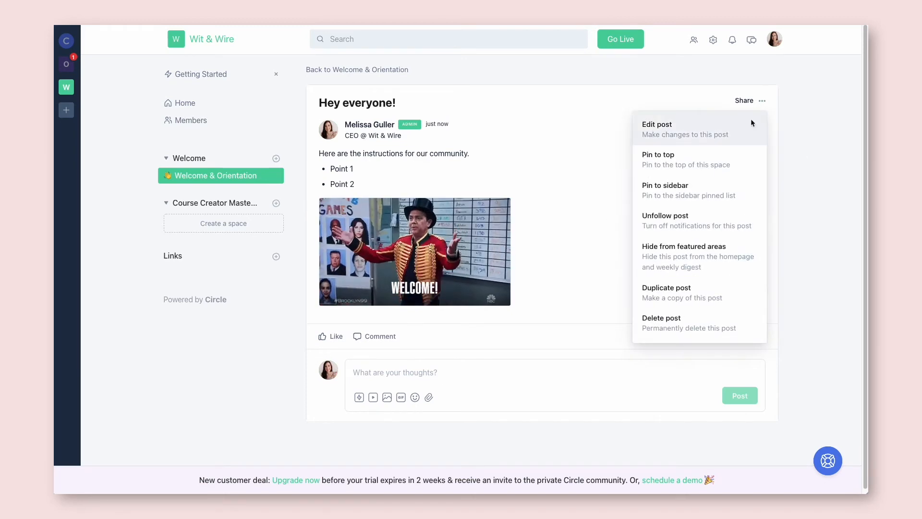
{"action": "left_click", "coordinate": [750, 120]}
{"action": "left_click", "coordinate": [347, 133]}
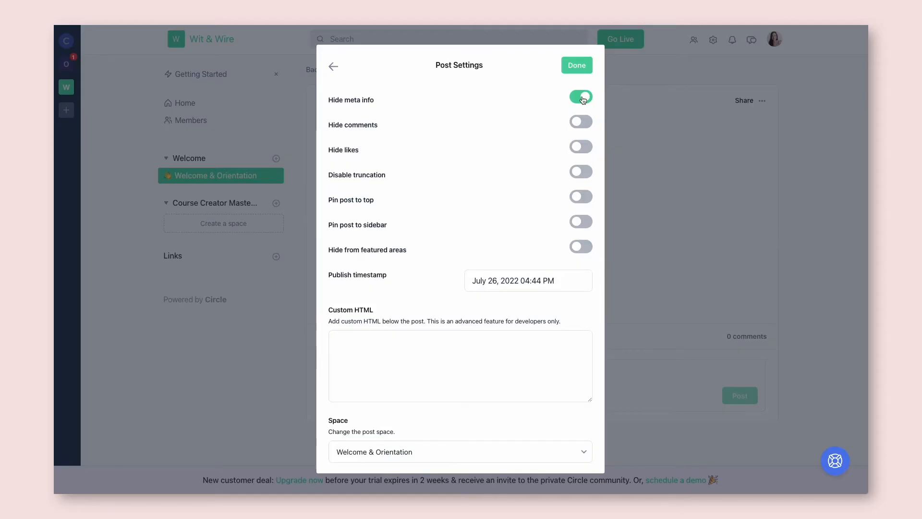
{"action": "left_click", "coordinate": [586, 126]}
{"action": "left_click", "coordinate": [587, 141]}
{"action": "left_click", "coordinate": [577, 66]}
{"action": "left_click", "coordinate": [552, 383]}
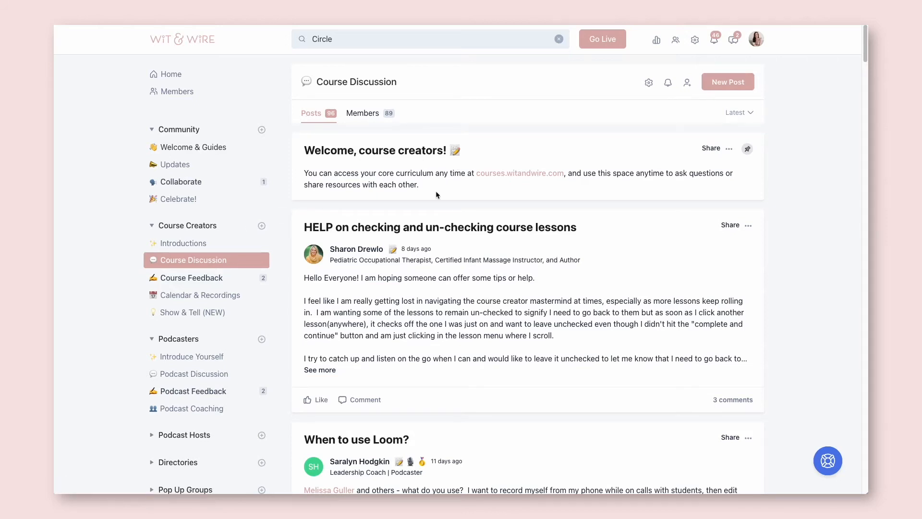
View the Course Feedback space in the existing Wit & Wire community, and reopen the "Hey everyone!" post's settings in the demo community.
{"action": "left_click", "coordinate": [219, 283]}
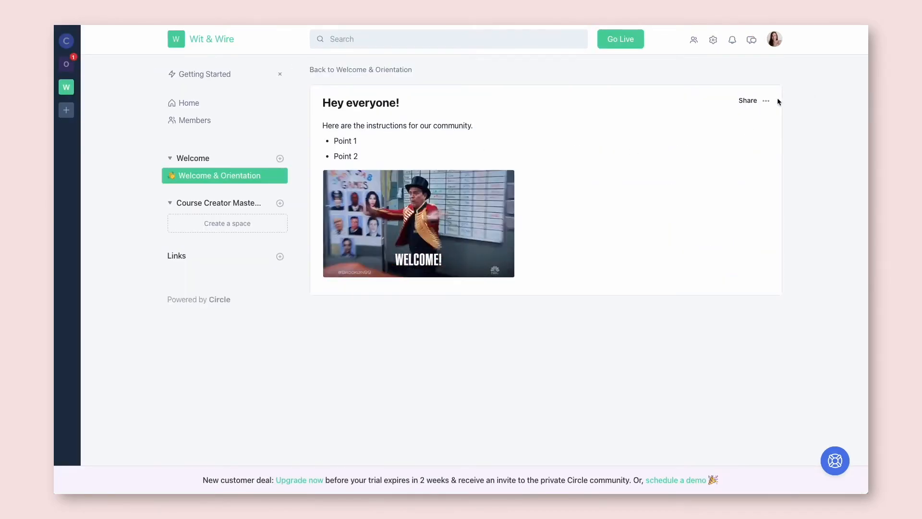
{"action": "left_click", "coordinate": [768, 102]}
{"action": "left_click", "coordinate": [757, 123]}
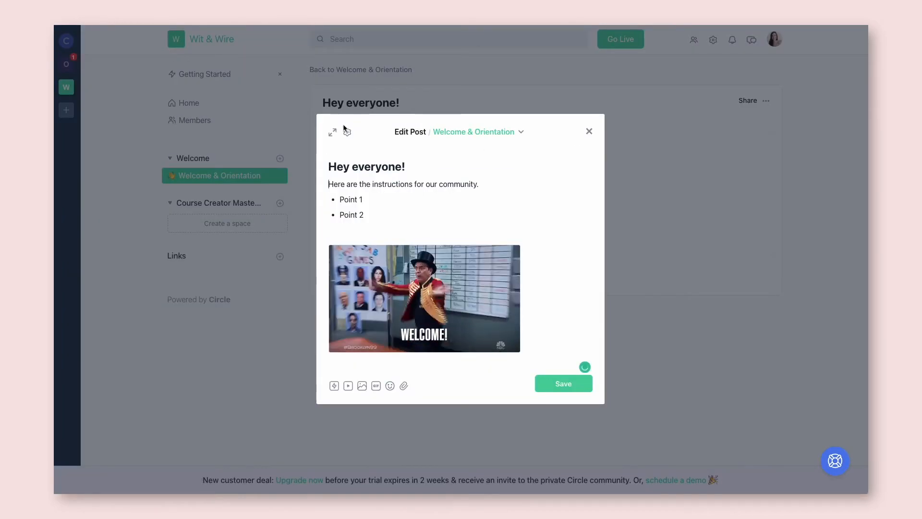
{"action": "left_click", "coordinate": [344, 129]}
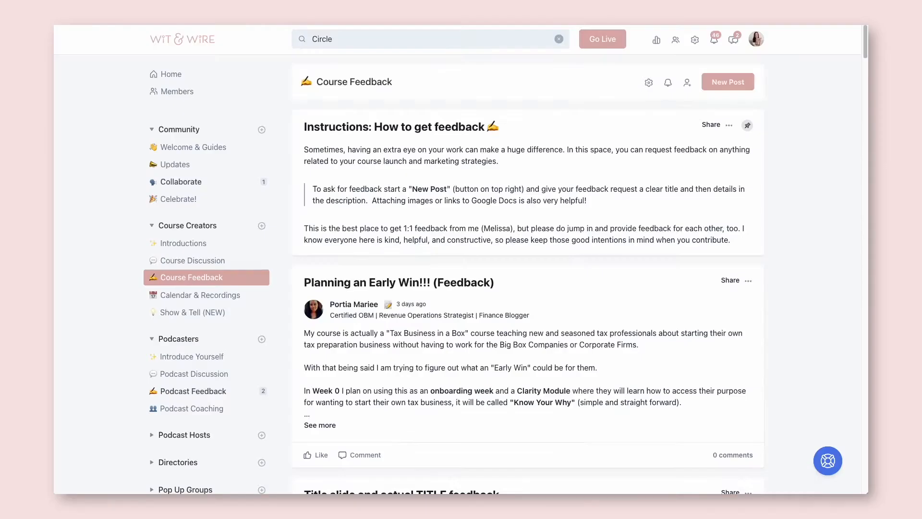
Expand and collapse the truncated "Planning an Early Win!!! (Feedback)" post in the existing community's Course Feedback space.
{"action": "scroll", "coordinate": [341, 202], "scroll_direction": "down", "scroll_amount": 3}
{"action": "left_click", "coordinate": [320, 270]}
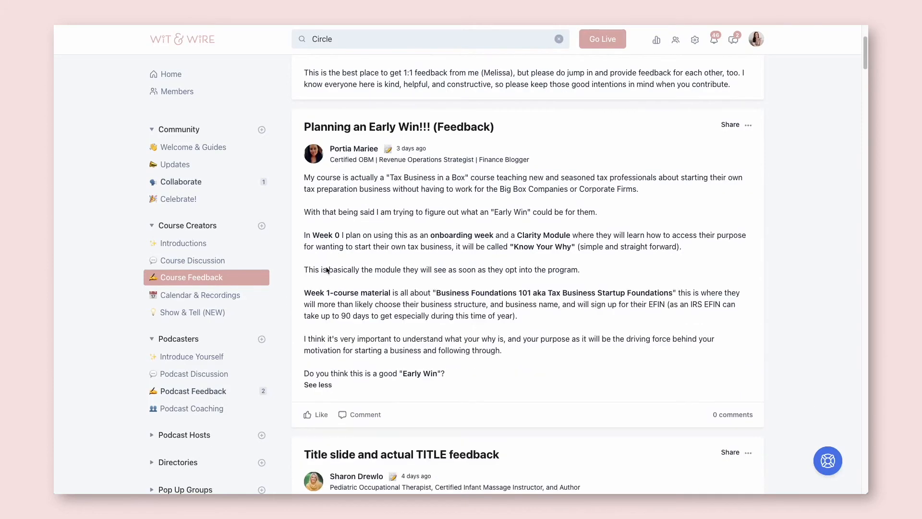
{"action": "left_click", "coordinate": [318, 385]}
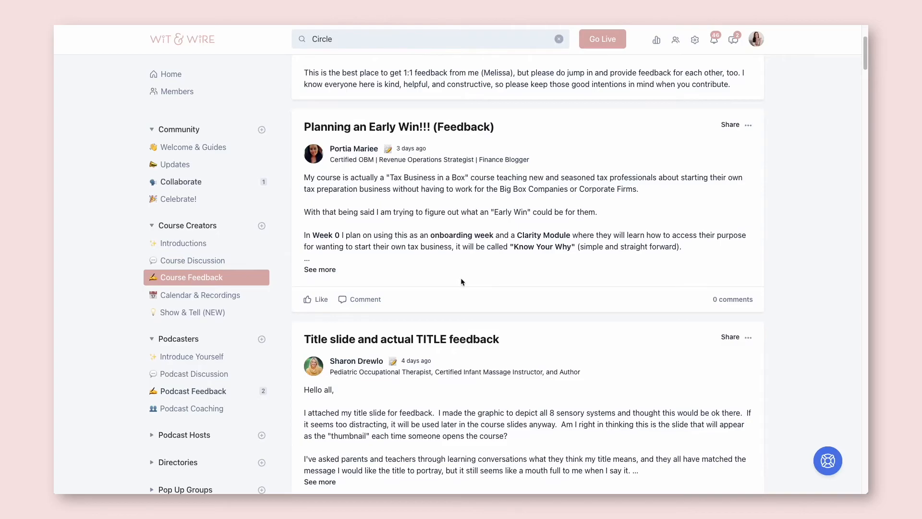
{"action": "scroll", "coordinate": [460, 282], "scroll_direction": "up", "scroll_amount": 5}
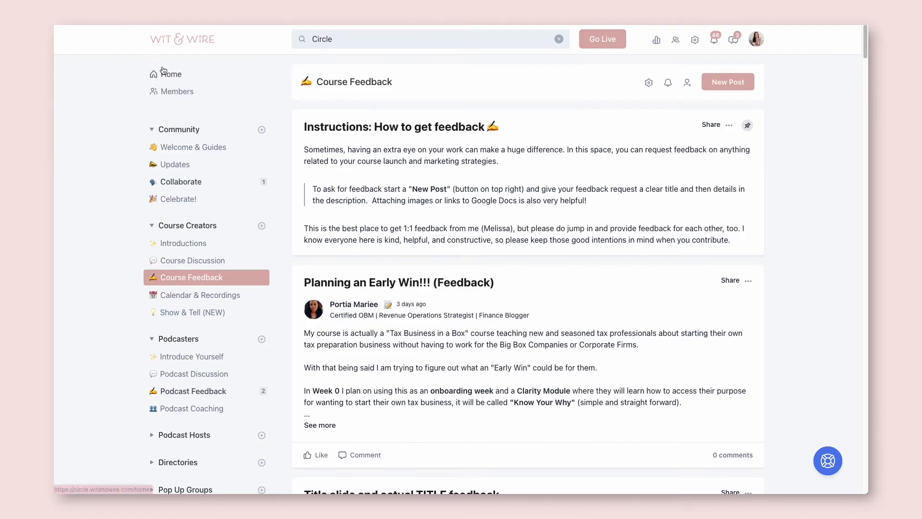
Examine the existing community's home feed to see which posts from its spaces are featured there.
{"action": "left_click", "coordinate": [171, 73]}
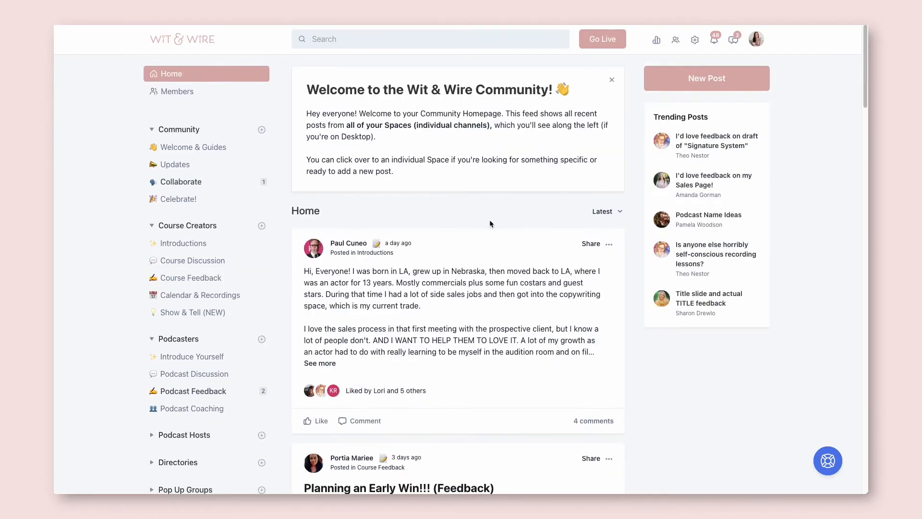
{"action": "scroll", "coordinate": [490, 222], "scroll_direction": "down", "scroll_amount": 8}
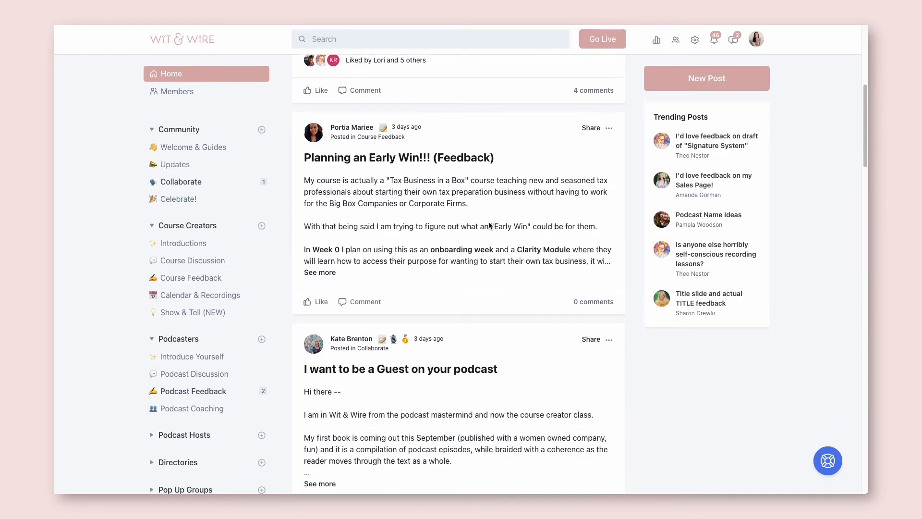
{"action": "scroll", "coordinate": [490, 224], "scroll_direction": "down", "scroll_amount": 9}
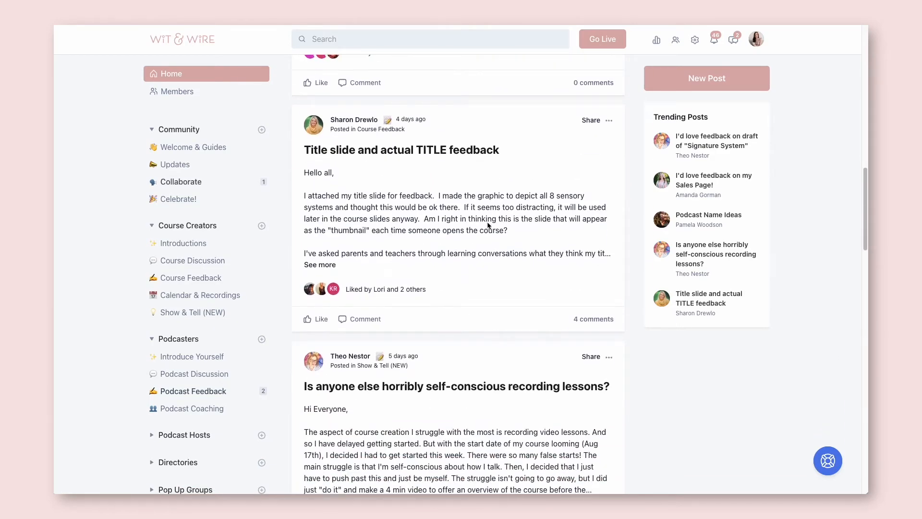
{"action": "scroll", "coordinate": [488, 225], "scroll_direction": "down", "scroll_amount": 7}
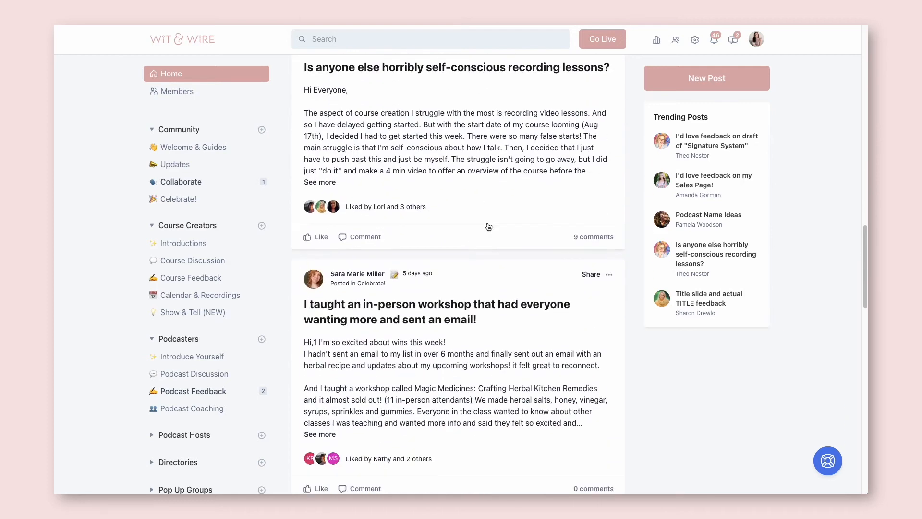
{"action": "scroll", "coordinate": [486, 222], "scroll_direction": "down", "scroll_amount": 8}
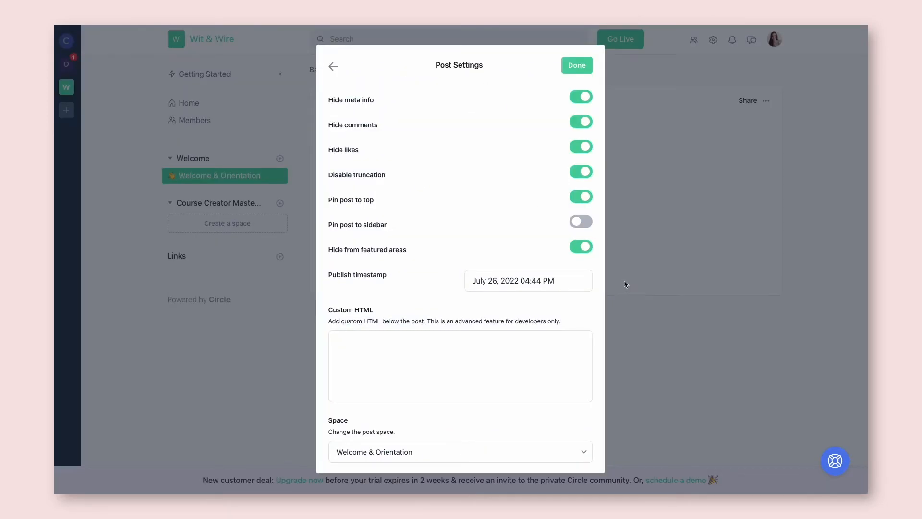
Disable truncation for the "Hey everyone!" post, pin it to the top, hide it from featured areas, and save it.
{"action": "scroll", "coordinate": [505, 233], "scroll_direction": "down", "scroll_amount": 3}
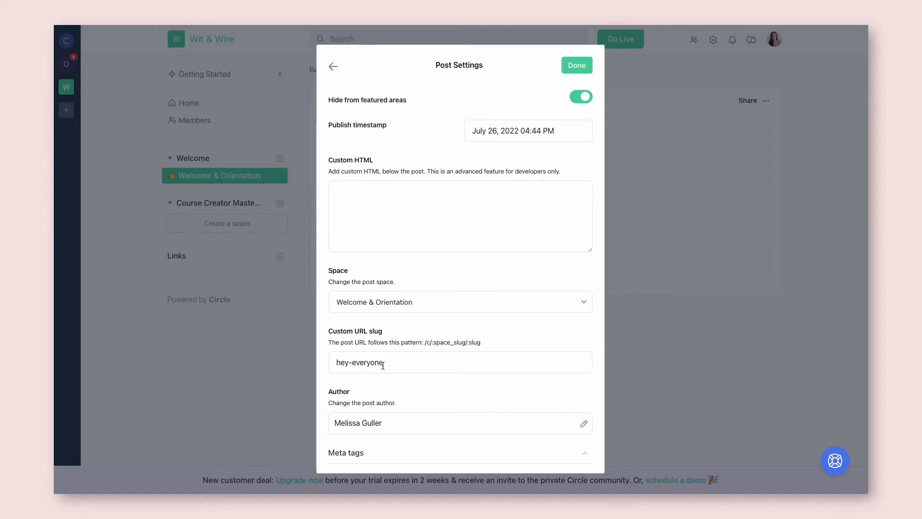
{"action": "scroll", "coordinate": [532, 144], "scroll_direction": "up", "scroll_amount": 3}
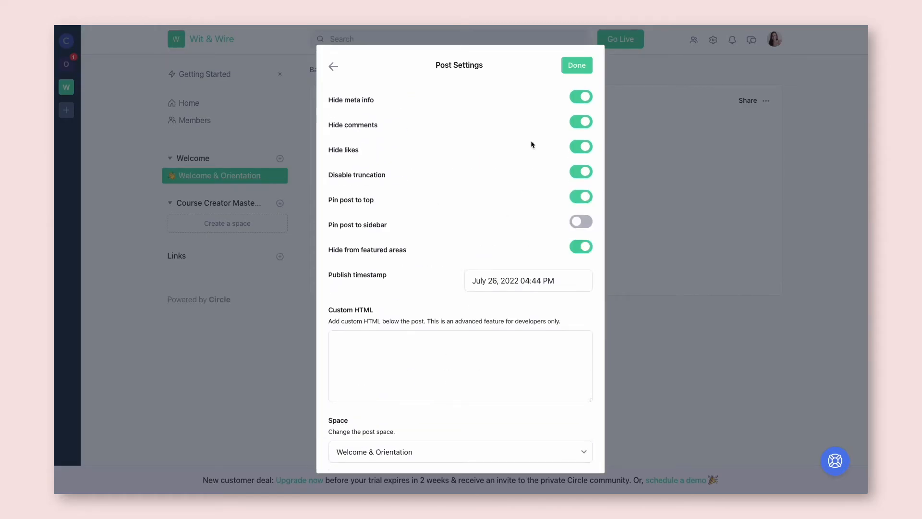
{"action": "left_click", "coordinate": [576, 65]}
{"action": "left_click", "coordinate": [581, 384]}
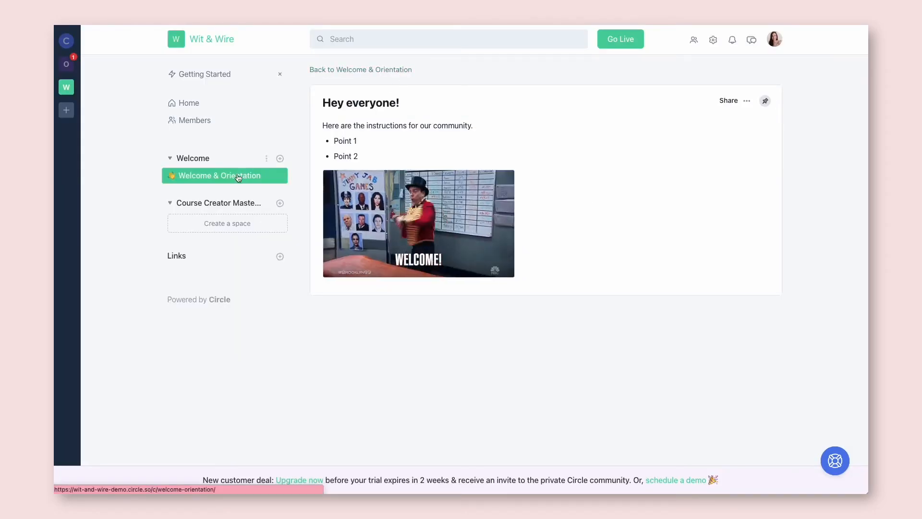
Publish a second post in the Welcome & Orientation space titled "Hey!" with the body "Here's a second post.".
{"action": "left_click", "coordinate": [238, 177]}
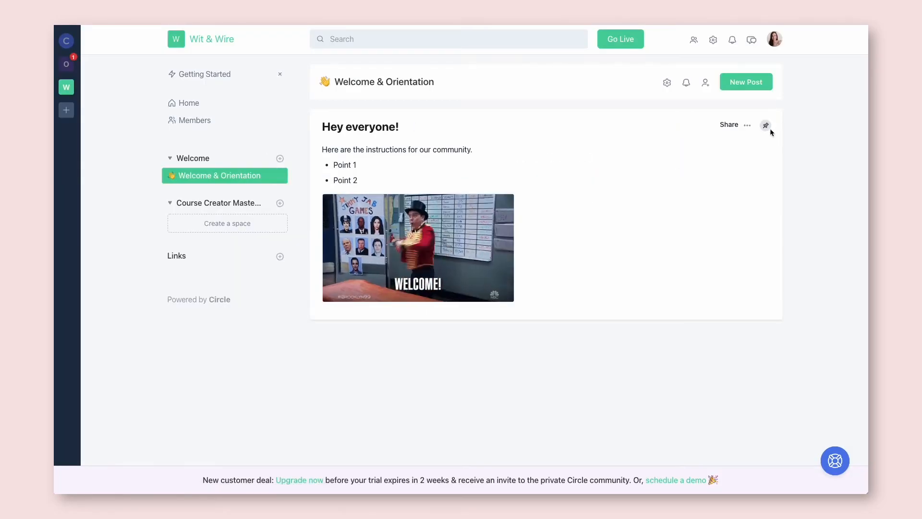
{"action": "left_click", "coordinate": [752, 86]}
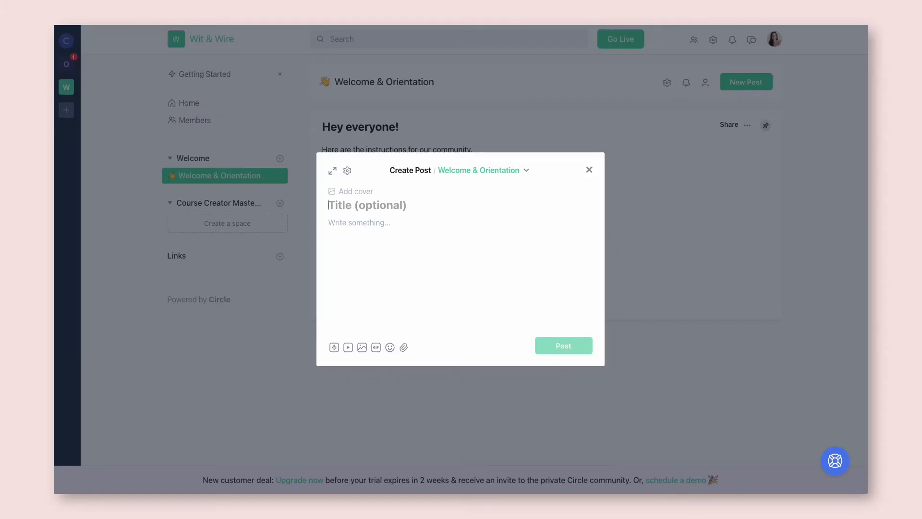
{"action": "type", "text": "Hey1"}
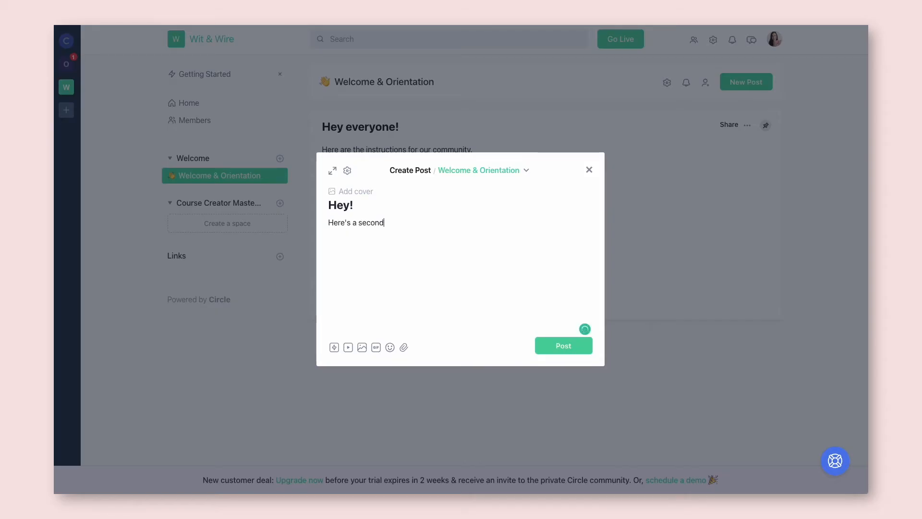
{"action": "left_click", "coordinate": [548, 349]}
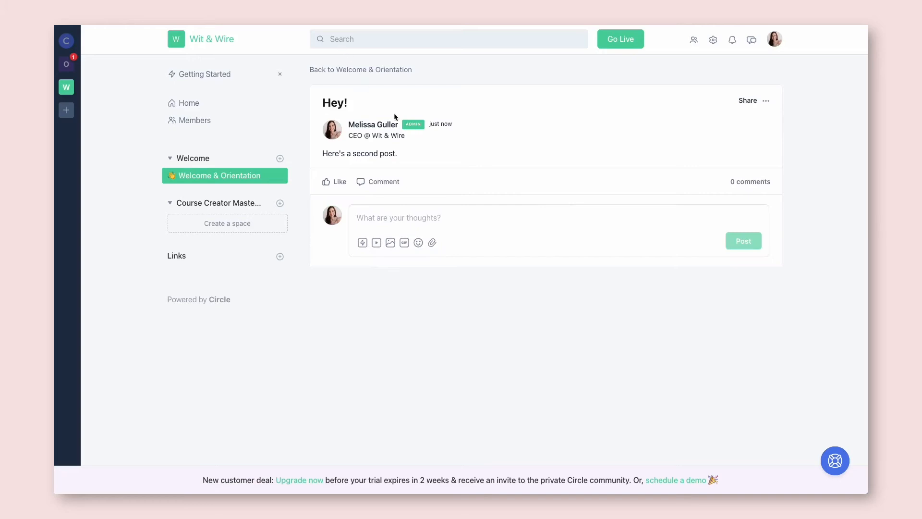
Compare the pinned instructions post with the regular "Hey!" post in the Welcome & Orientation space.
{"action": "left_click", "coordinate": [387, 70]}
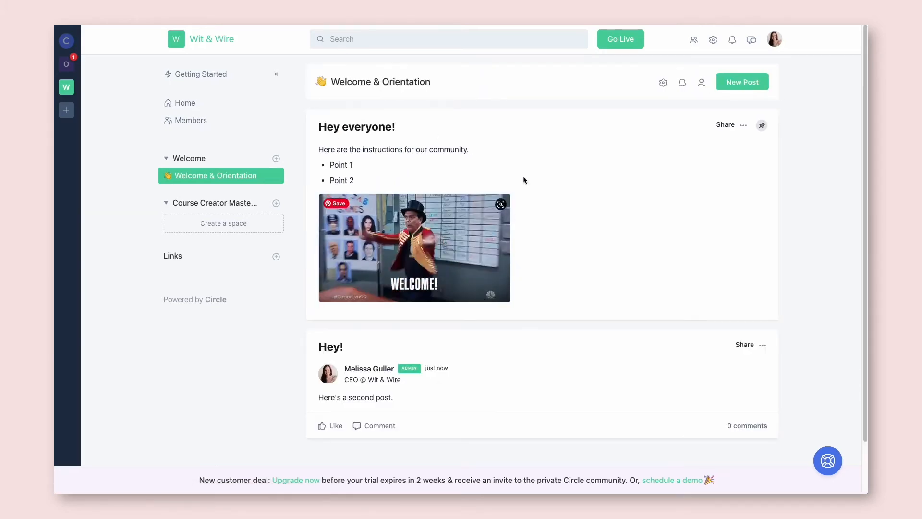
{"action": "scroll", "coordinate": [586, 216], "scroll_direction": "down", "scroll_amount": 1}
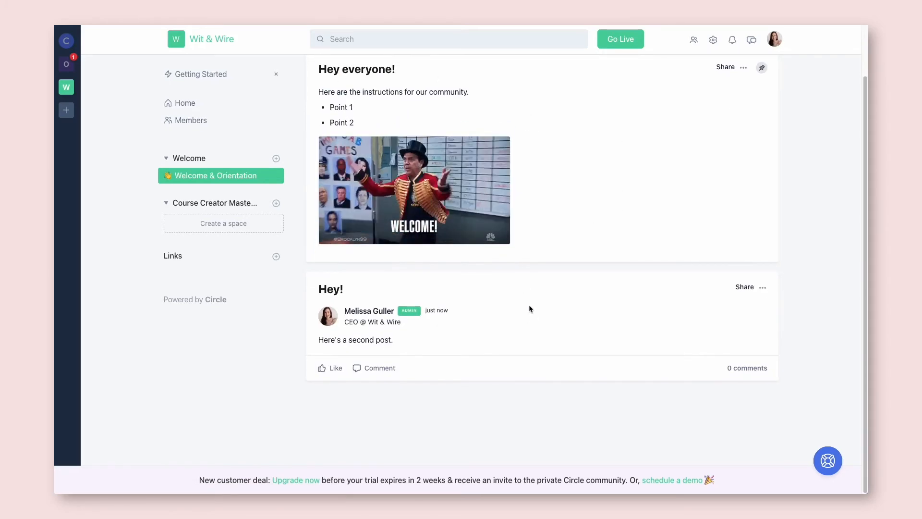
{"action": "scroll", "coordinate": [811, 301], "scroll_direction": "up", "scroll_amount": 1}
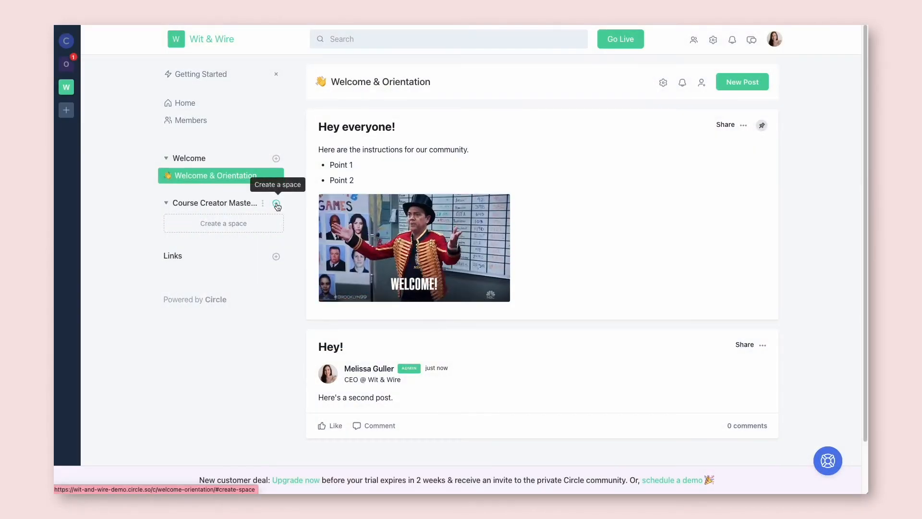
Start a new space in the Course Creator Mastermind group named "Calendar & Recordings" with a calendar emoji icon.
{"action": "left_click", "coordinate": [277, 205]}
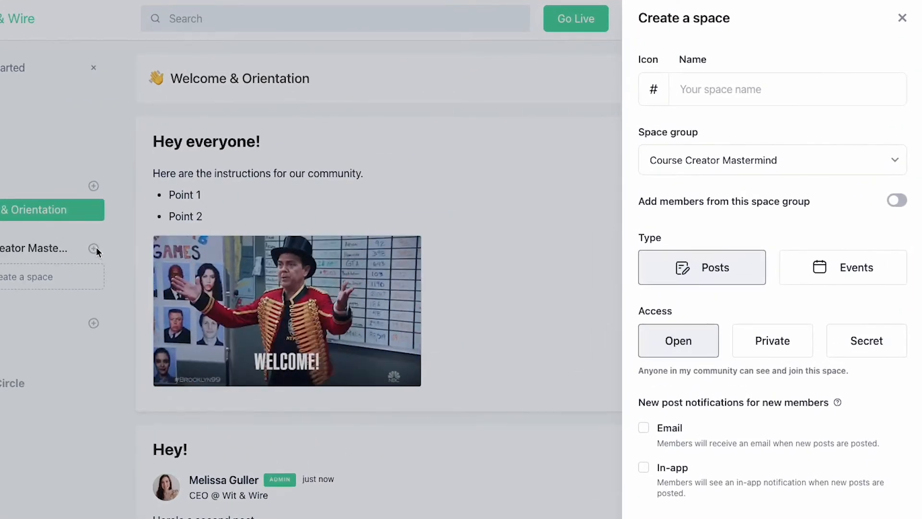
{"action": "type", "text": "Calendar & Recordings"}
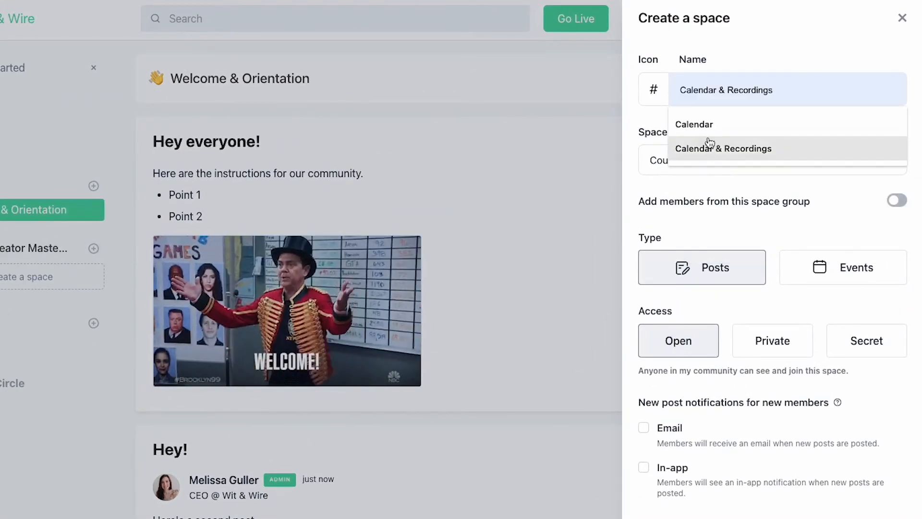
{"action": "left_click", "coordinate": [715, 148]}
{"action": "left_click", "coordinate": [657, 92]}
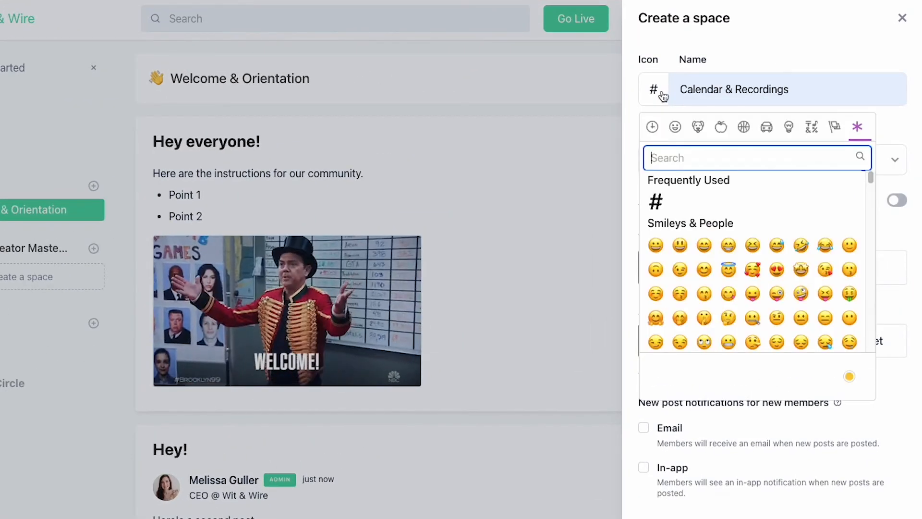
{"action": "type", "text": "cale"}
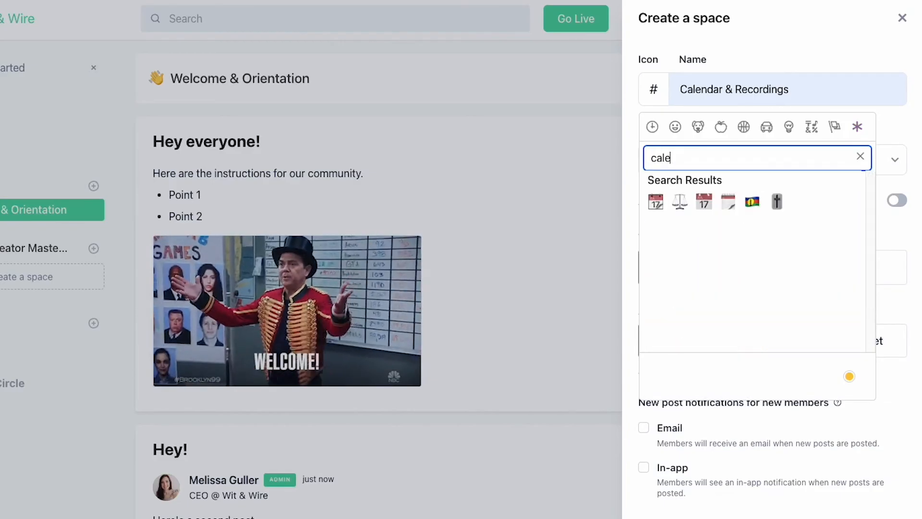
{"action": "left_click", "coordinate": [653, 200]}
Set the space to the Events type with Secret access, add members from its space group, and create it.
{"action": "left_click", "coordinate": [834, 264]}
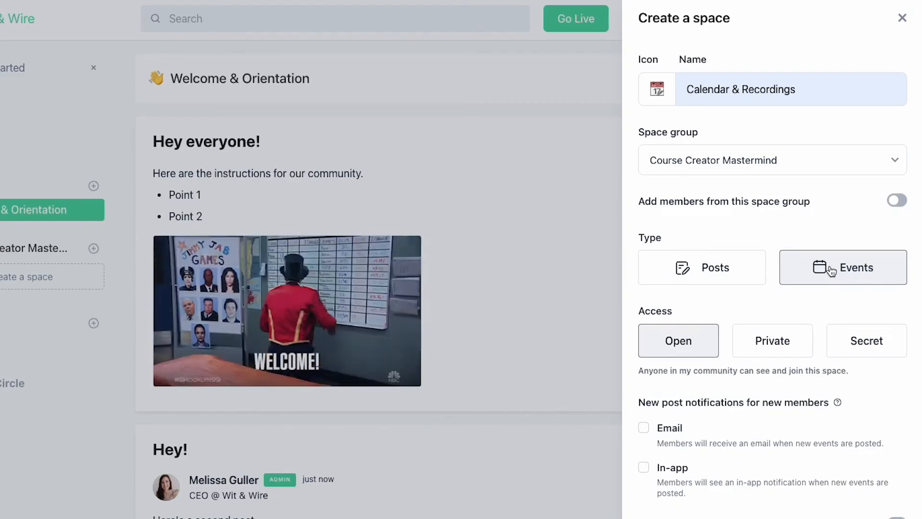
{"action": "left_click", "coordinate": [858, 340]}
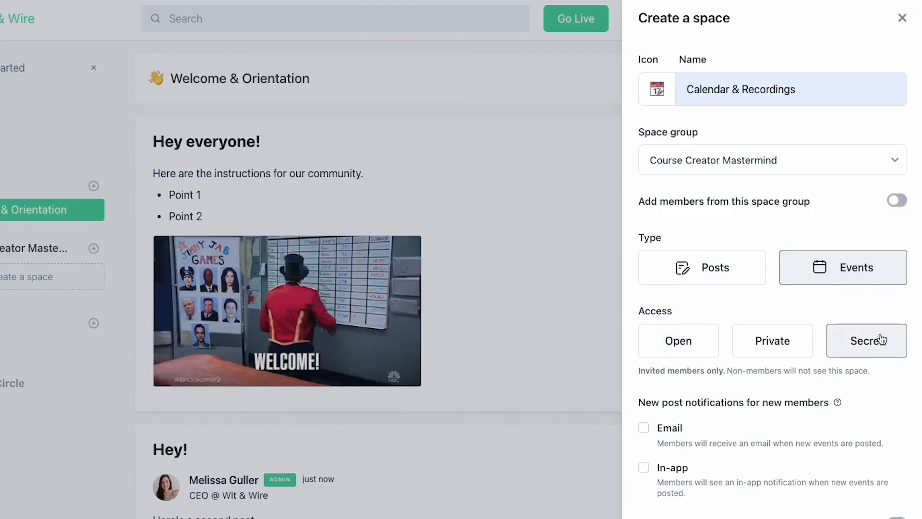
{"action": "left_click", "coordinate": [895, 200]}
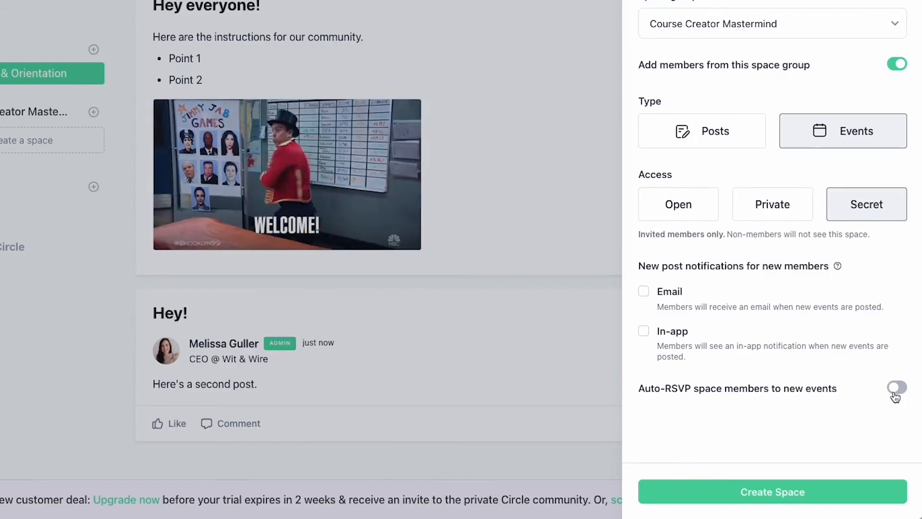
{"action": "left_click", "coordinate": [779, 491]}
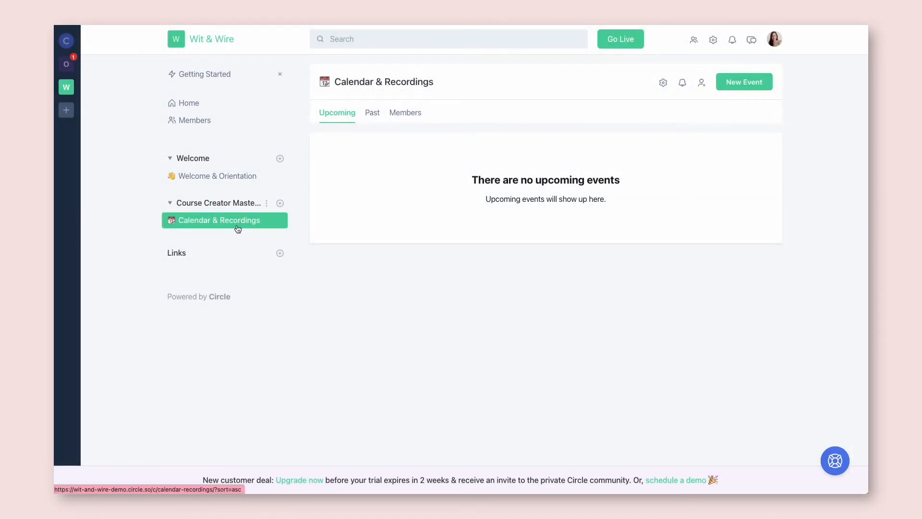
Collapse and re-expand the Welcome and Course Creator Mastermind space groups.
{"action": "left_click", "coordinate": [169, 158]}
{"action": "left_click", "coordinate": [171, 188]}
{"action": "left_click", "coordinate": [170, 188]}
{"action": "left_click", "coordinate": [171, 158]}
Edit the Calendar & Recordings space to hide its Members tab, and apply the change.
{"action": "left_click", "coordinate": [663, 84]}
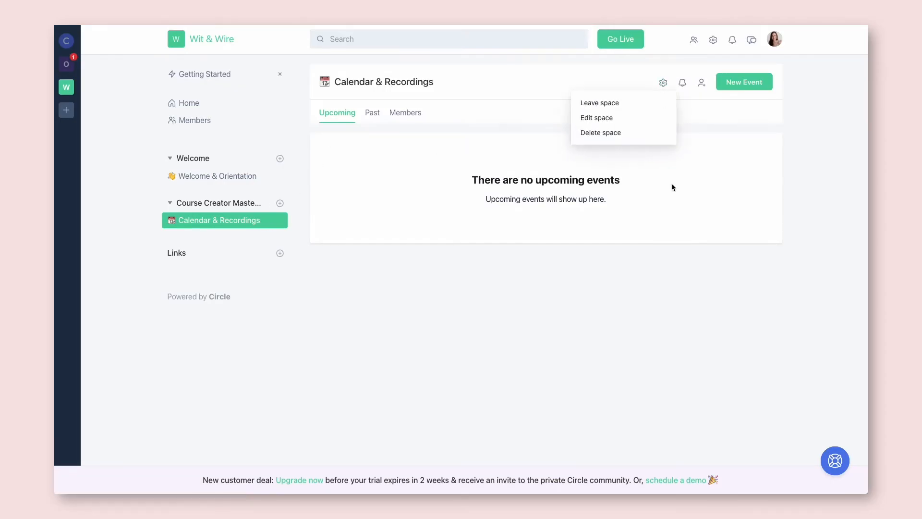
{"action": "left_click", "coordinate": [604, 124]}
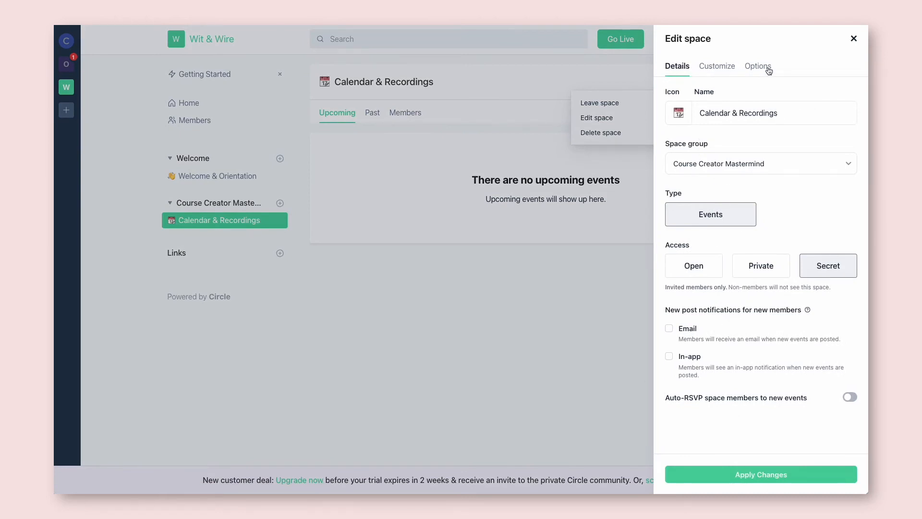
{"action": "left_click", "coordinate": [728, 70]}
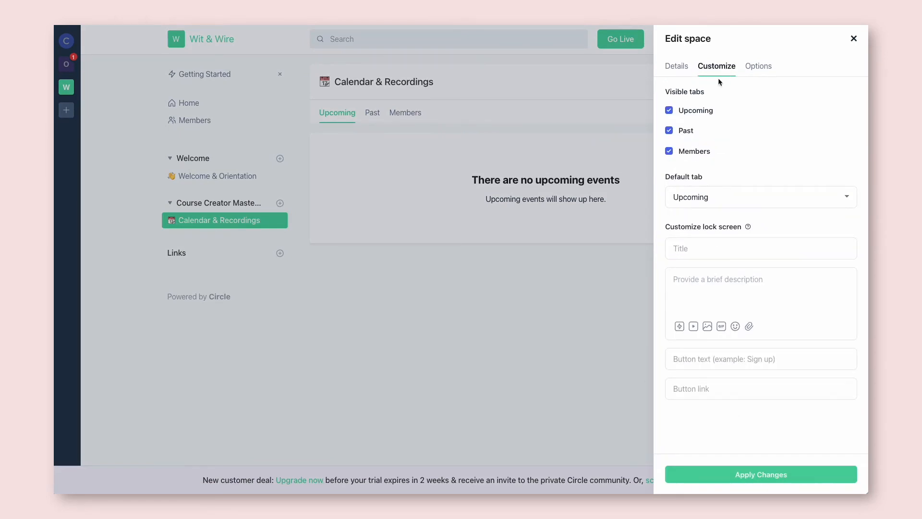
{"action": "left_click", "coordinate": [696, 152]}
{"action": "left_click", "coordinate": [756, 70]}
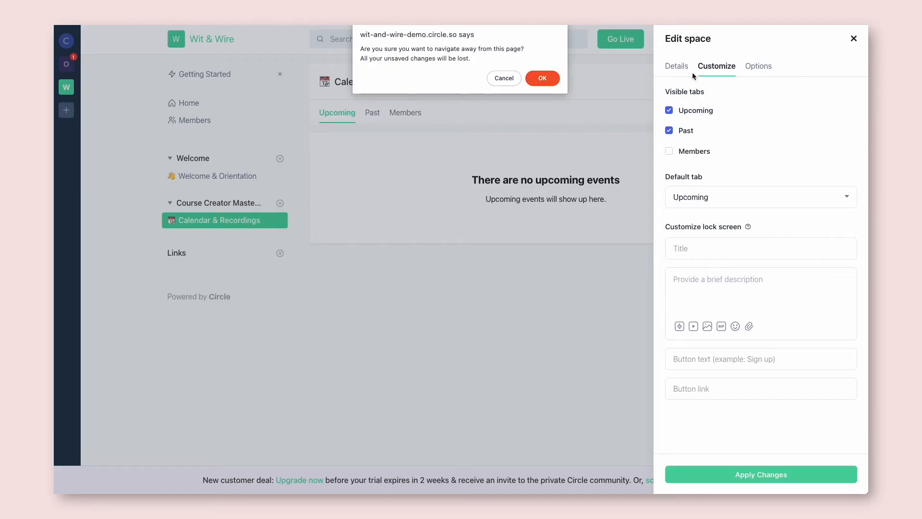
{"action": "left_click", "coordinate": [548, 77]}
{"action": "left_click", "coordinate": [721, 70]}
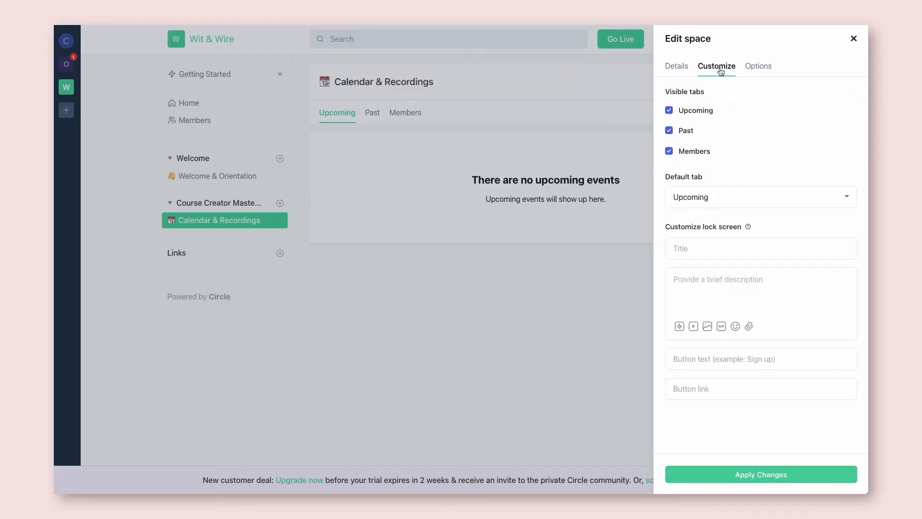
{"action": "left_click", "coordinate": [701, 151]}
{"action": "left_click", "coordinate": [775, 469]}
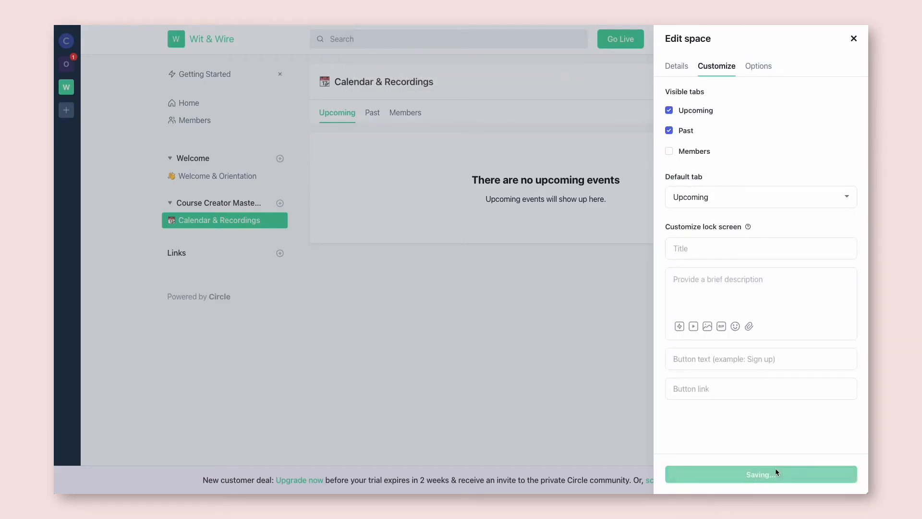
Disallow members from adding others to the space, review its moderator, SEO and sort options, and save the changes.
{"action": "left_click", "coordinate": [752, 68]}
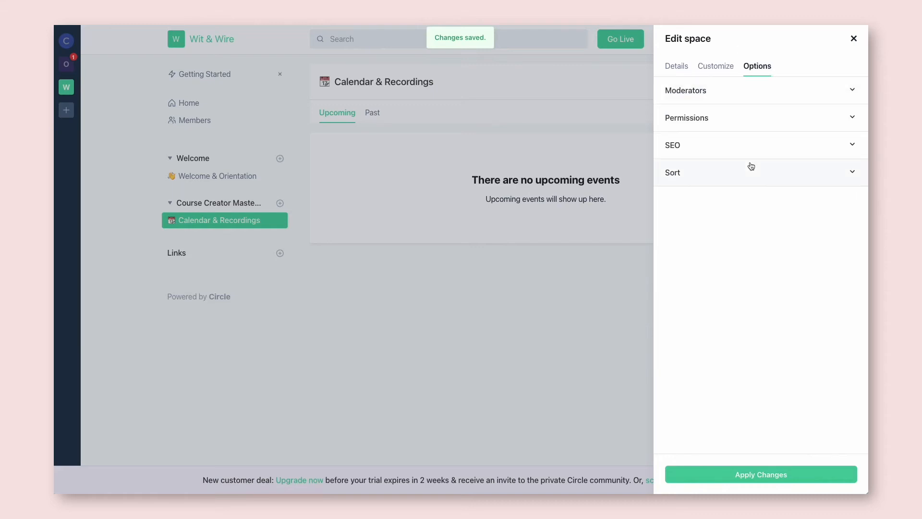
{"action": "left_click", "coordinate": [730, 102]}
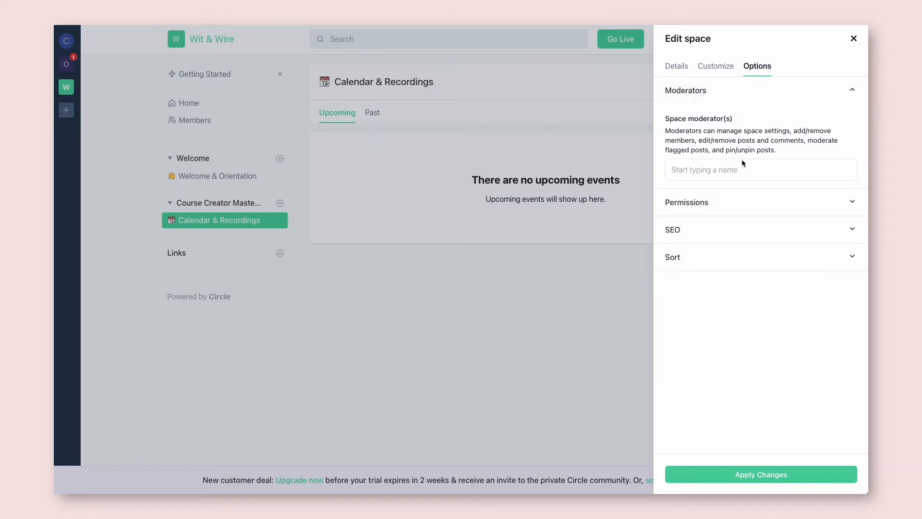
{"action": "left_click", "coordinate": [745, 202]}
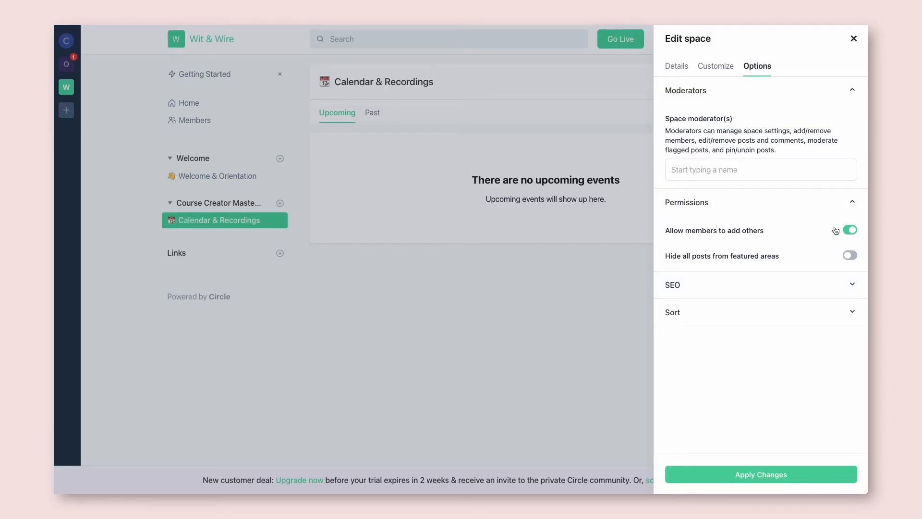
{"action": "left_click", "coordinate": [849, 232]}
{"action": "left_click", "coordinate": [833, 286]}
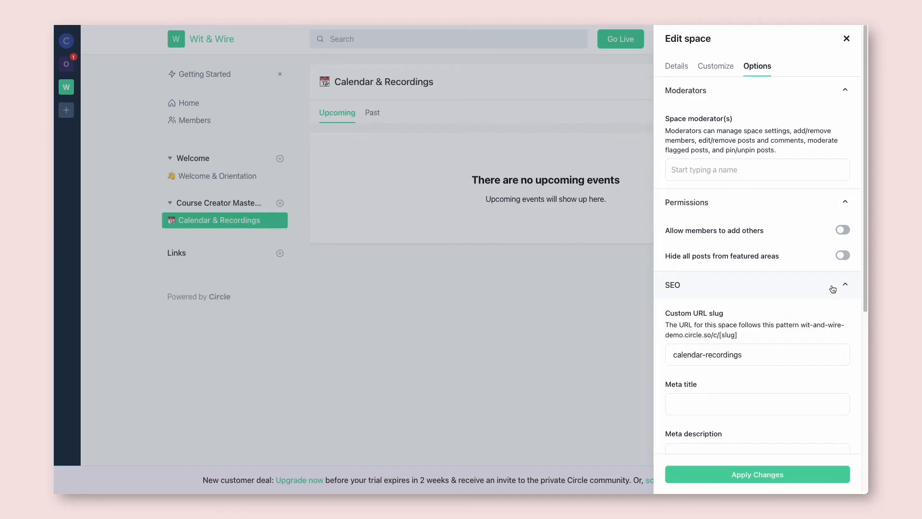
{"action": "scroll", "coordinate": [832, 284], "scroll_direction": "down", "scroll_amount": 6}
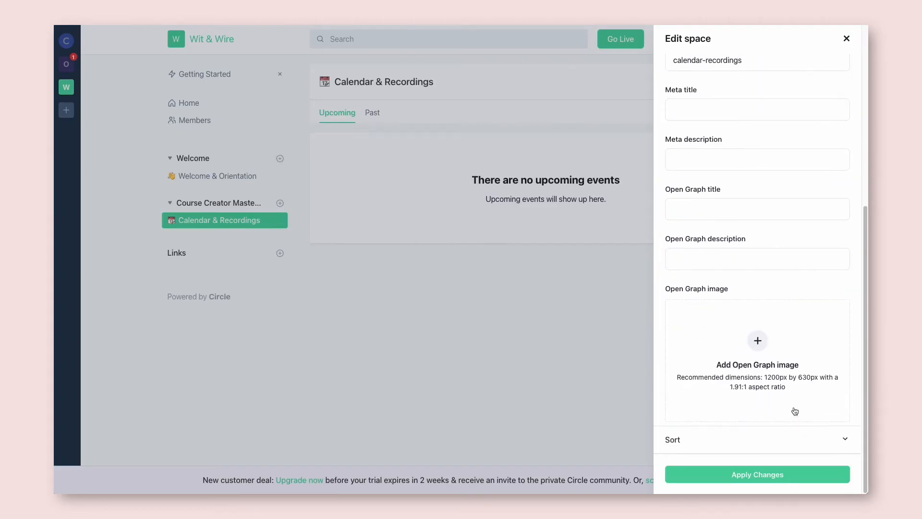
{"action": "left_click", "coordinate": [844, 442]}
{"action": "left_click", "coordinate": [797, 474]}
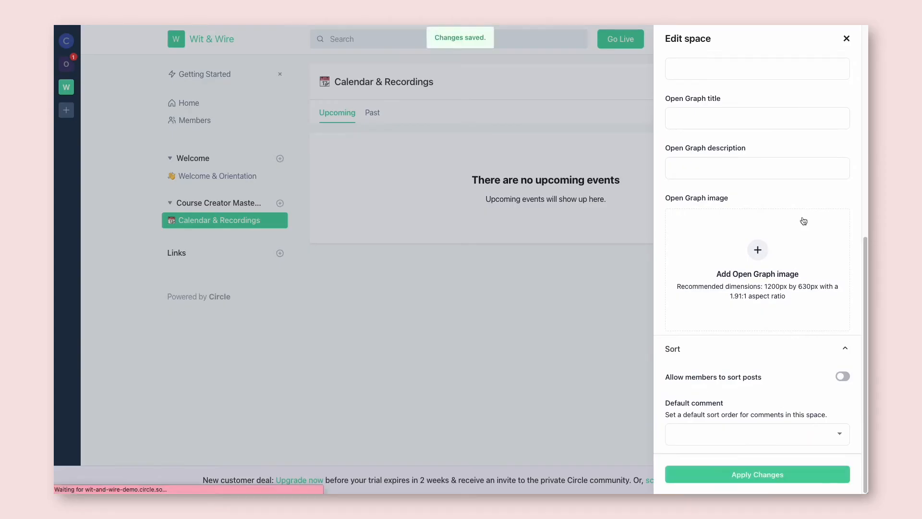
{"action": "left_click", "coordinate": [850, 39]}
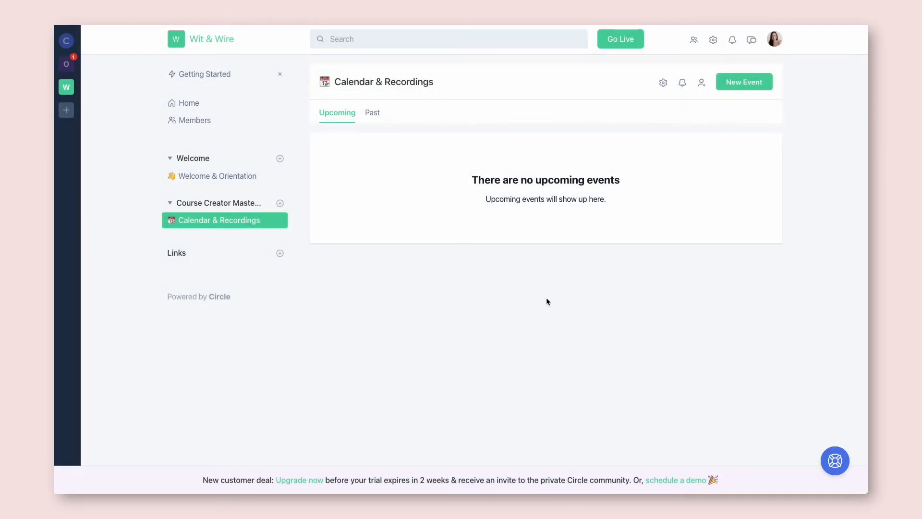
Start a new event titled "Group Coaching" that repeats every Tuesday and ends after 4 occurrences.
{"action": "left_click", "coordinate": [731, 86]}
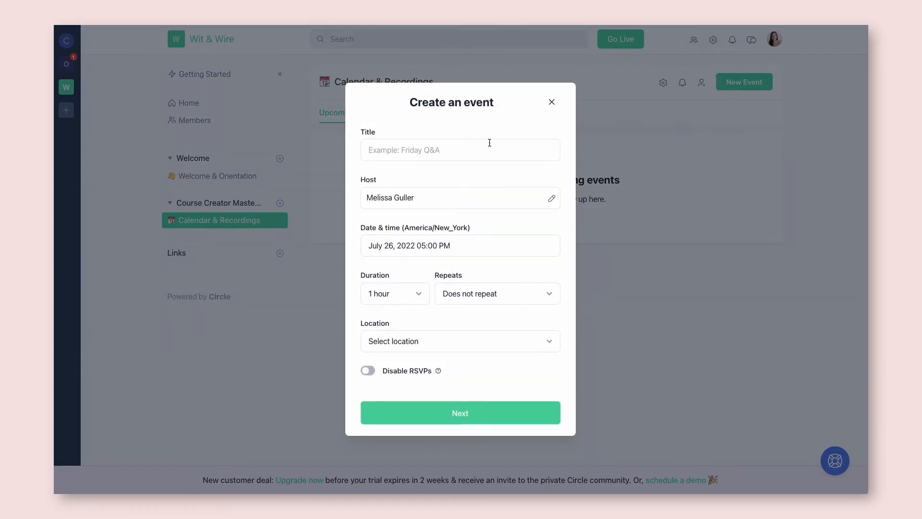
{"action": "left_click", "coordinate": [490, 142]}
{"action": "type", "text": "Group Coaching"}
{"action": "left_click", "coordinate": [480, 296]}
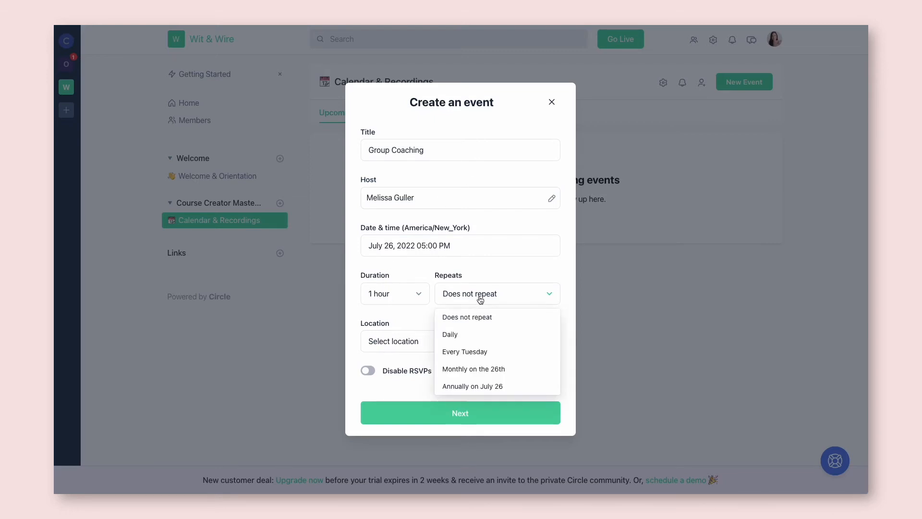
{"action": "left_click", "coordinate": [498, 353]}
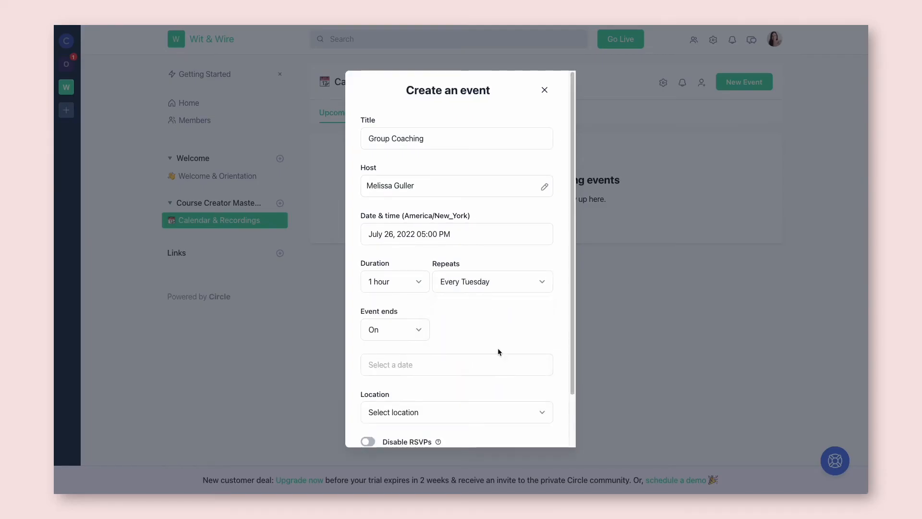
{"action": "left_click", "coordinate": [402, 330]}
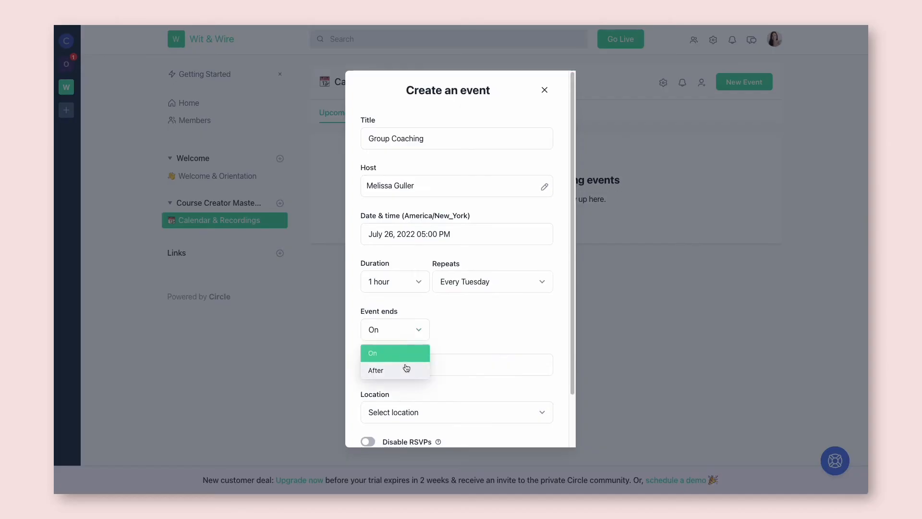
{"action": "left_click", "coordinate": [405, 368]}
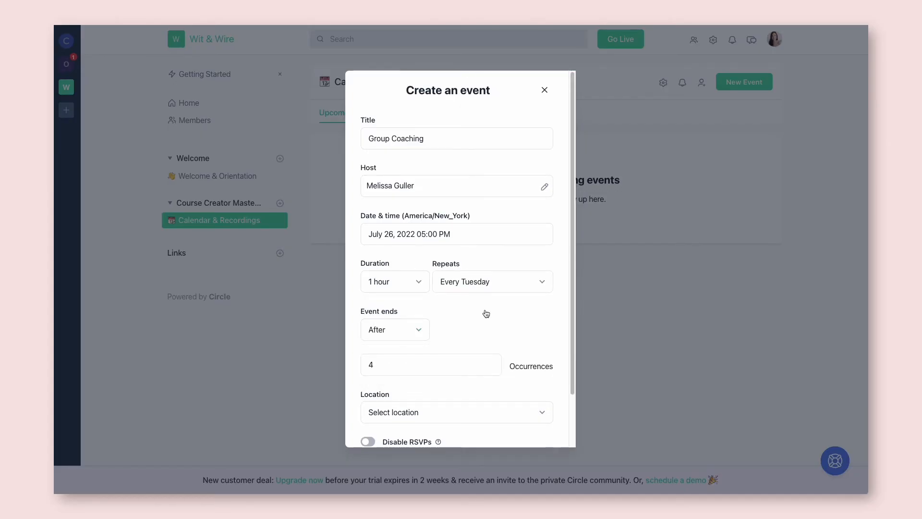
Set the event's location to Circle Live Stream and continue to the stream access settings.
{"action": "scroll", "coordinate": [486, 313], "scroll_direction": "down", "scroll_amount": 2}
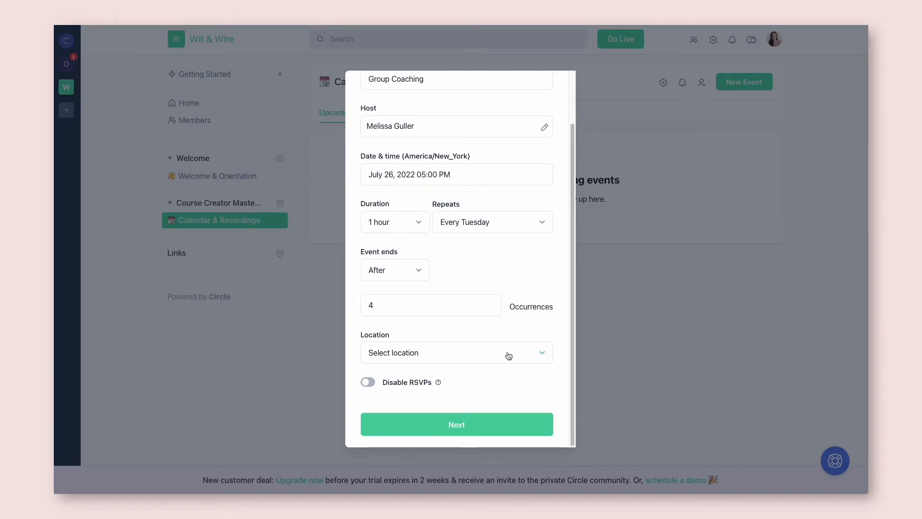
{"action": "left_click", "coordinate": [508, 355]}
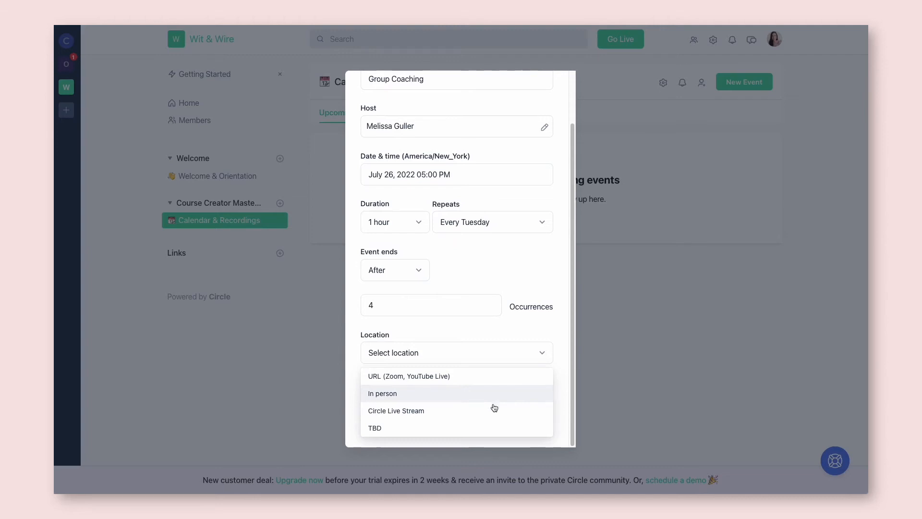
{"action": "left_click", "coordinate": [494, 410]}
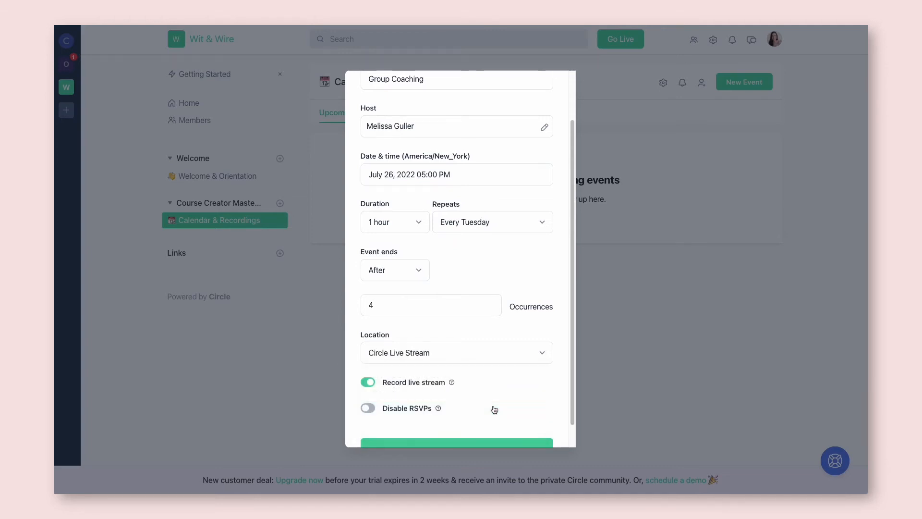
{"action": "scroll", "coordinate": [494, 391], "scroll_direction": "down", "scroll_amount": 1}
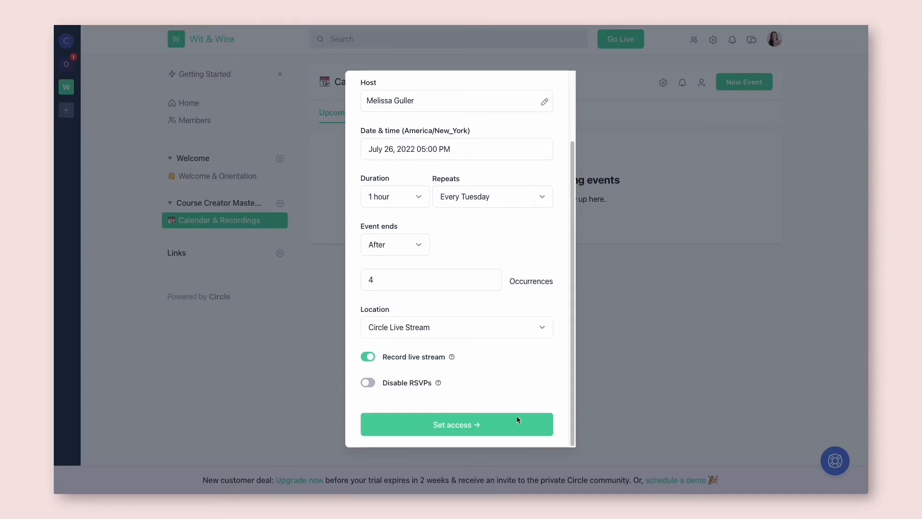
{"action": "left_click", "coordinate": [522, 428]}
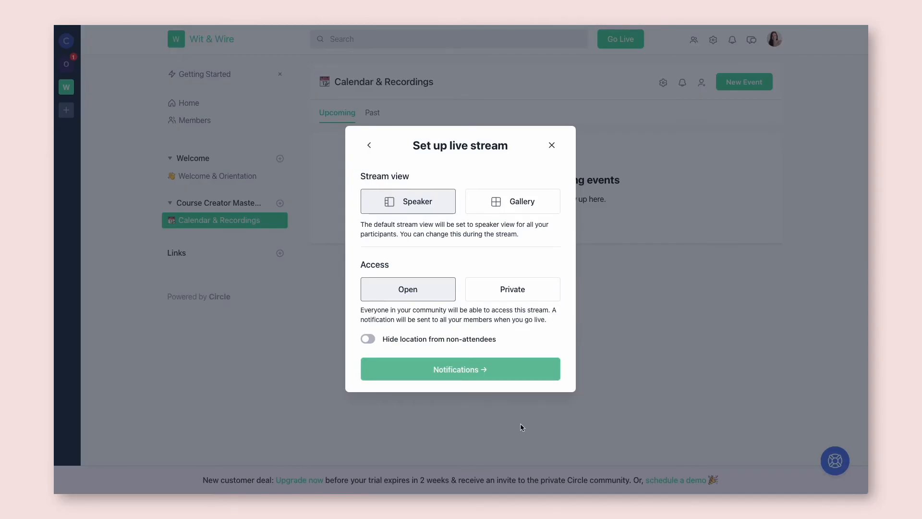
Set the live stream to Speaker view with Private access, hide its location from non-attendees, and continue to the notification settings.
{"action": "left_click", "coordinate": [497, 214]}
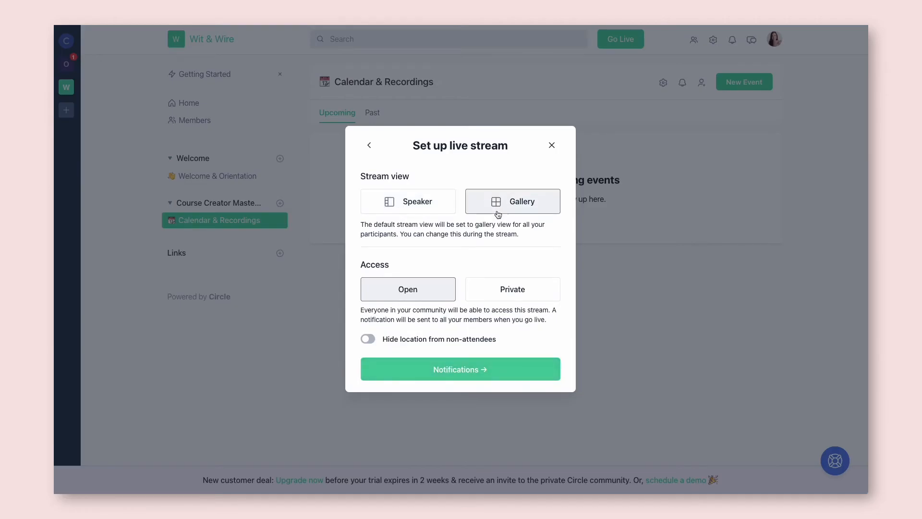
{"action": "left_click", "coordinate": [432, 203]}
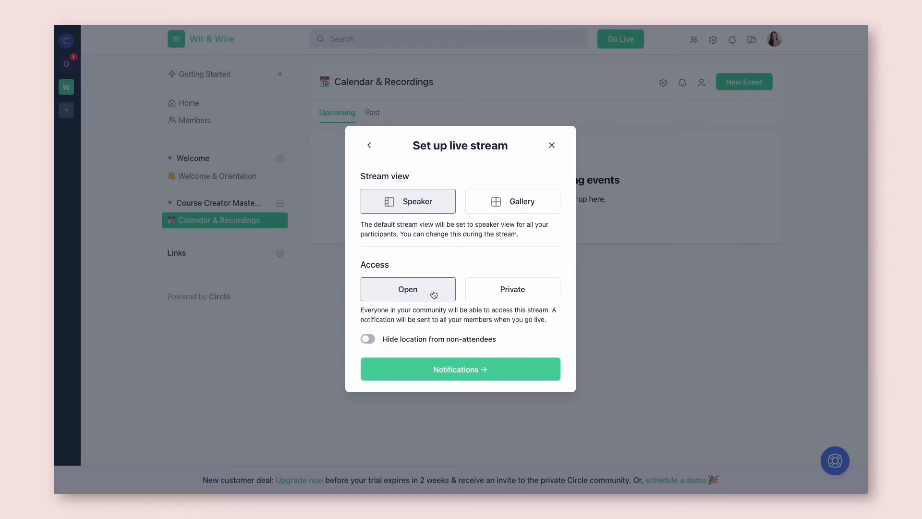
{"action": "left_click", "coordinate": [514, 293]}
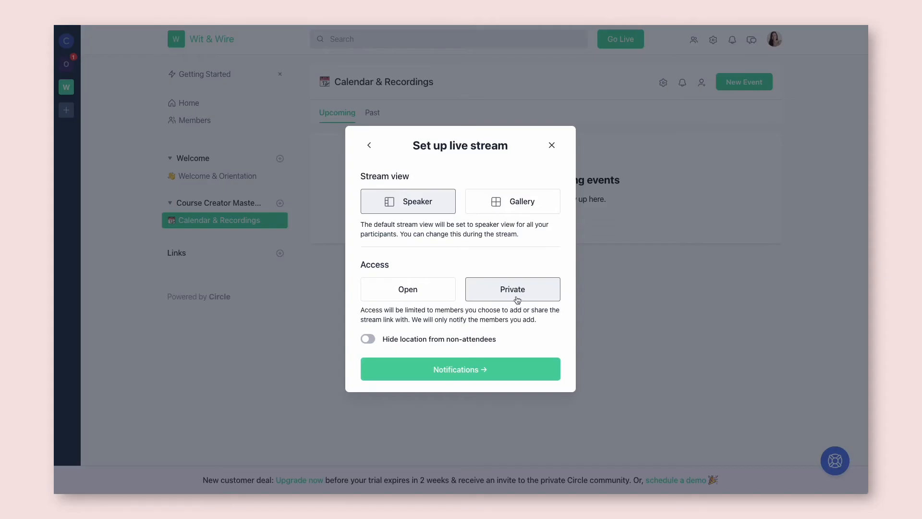
{"action": "left_click", "coordinate": [373, 340]}
{"action": "left_click", "coordinate": [538, 369]}
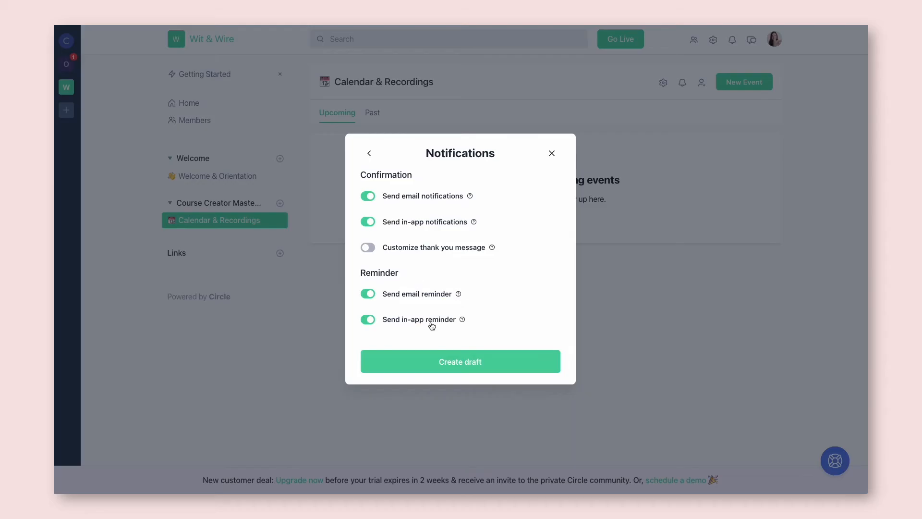
Check the custom thank-you message options, leave them off, and save the Group Coaching event as a draft.
{"action": "left_click", "coordinate": [375, 247]}
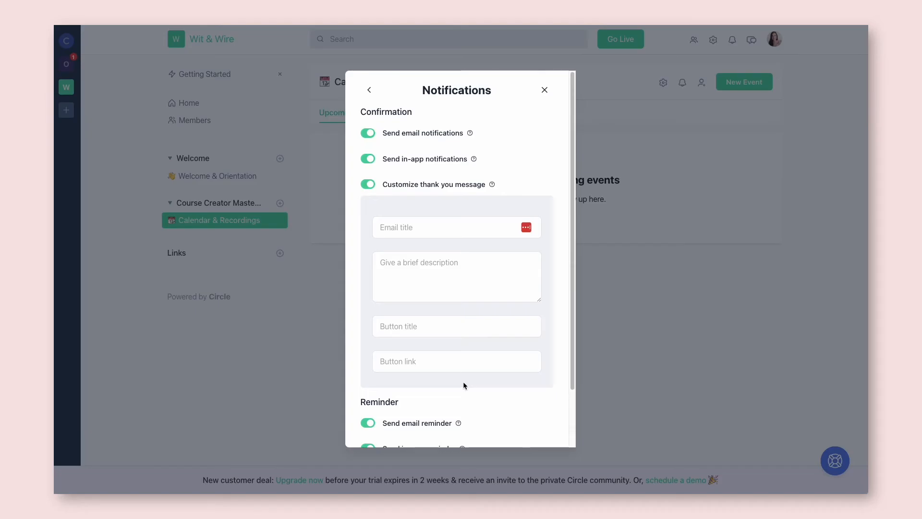
{"action": "left_click", "coordinate": [368, 186]}
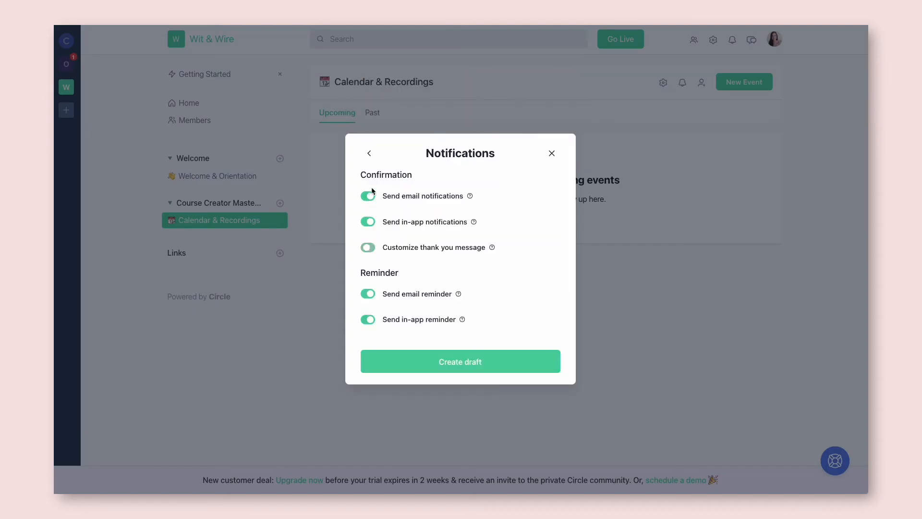
{"action": "left_click", "coordinate": [470, 365]}
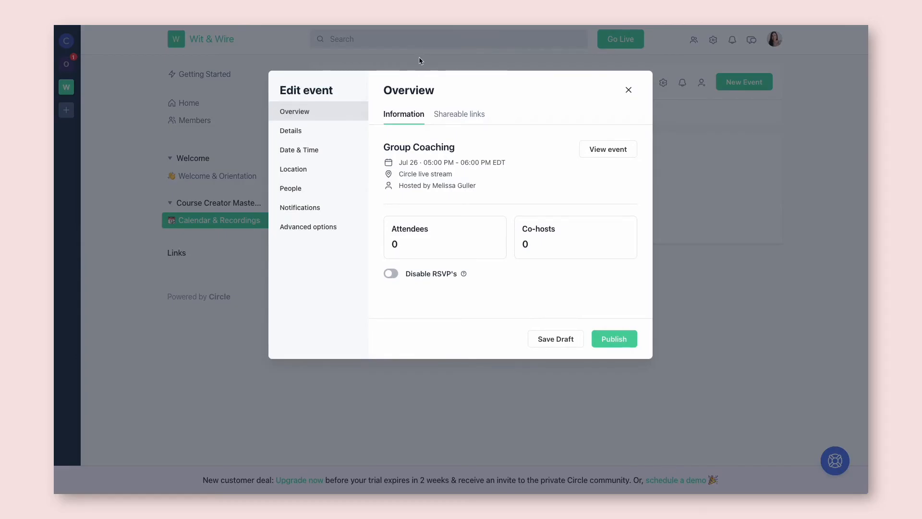
{"action": "left_click", "coordinate": [614, 338]}
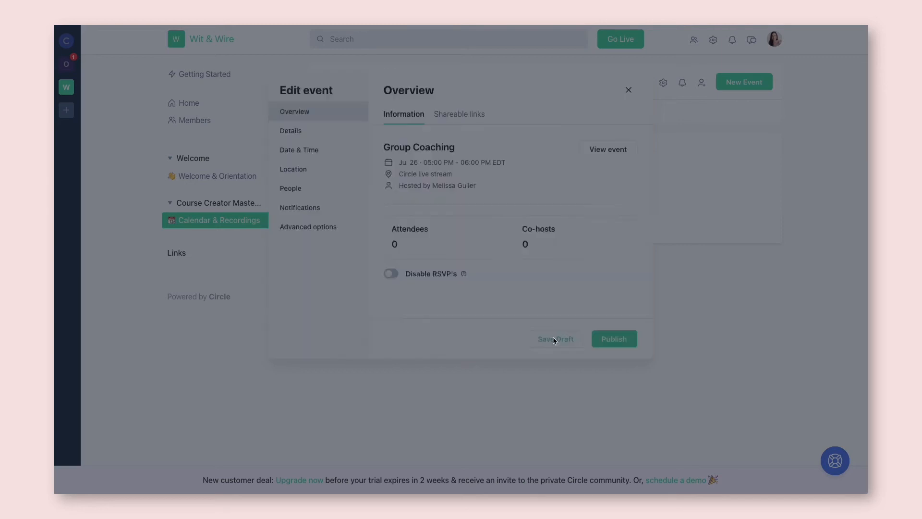
{"action": "left_click", "coordinate": [510, 328]}
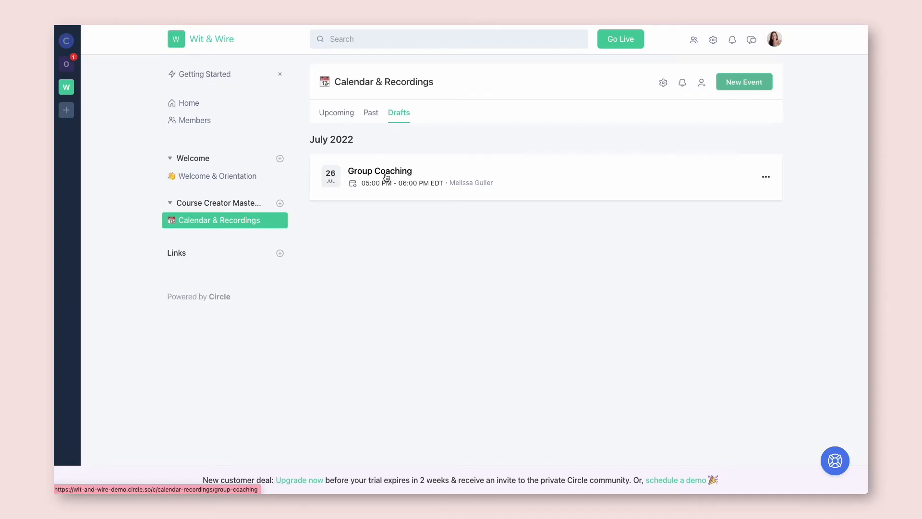
Reopen the draft Group Coaching event for editing and copy its shareable event post link.
{"action": "left_click", "coordinate": [766, 177]}
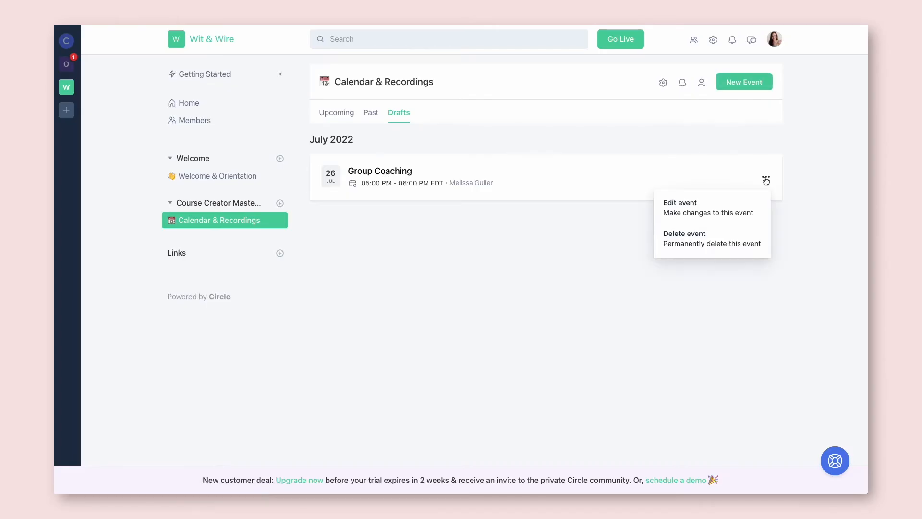
{"action": "left_click", "coordinate": [747, 207]}
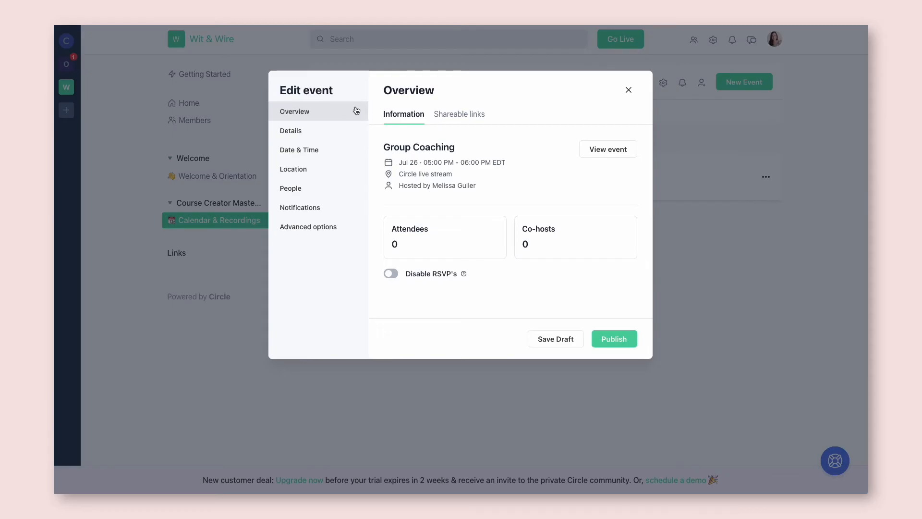
{"action": "left_click", "coordinate": [464, 115]}
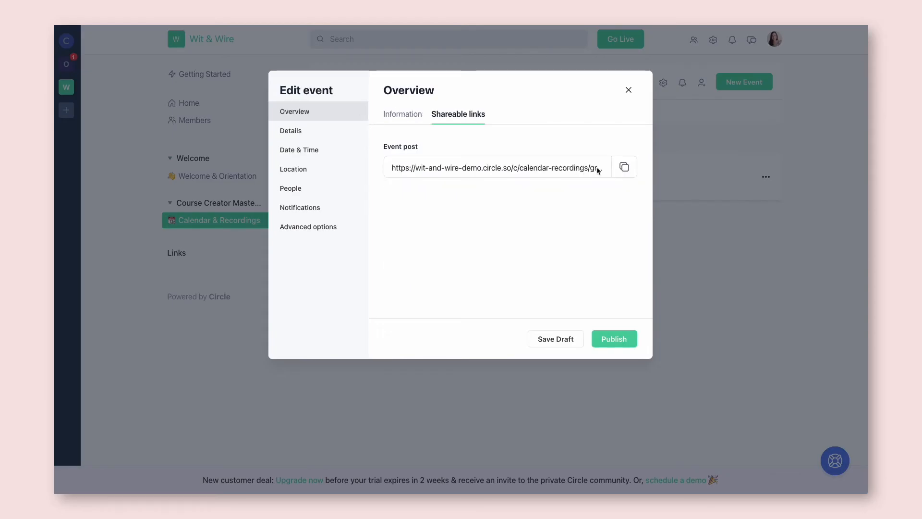
{"action": "left_click", "coordinate": [623, 168]}
Examine the event's title, description and cover image settings, and compare them with example events in other communities.
{"action": "left_click", "coordinate": [332, 134]}
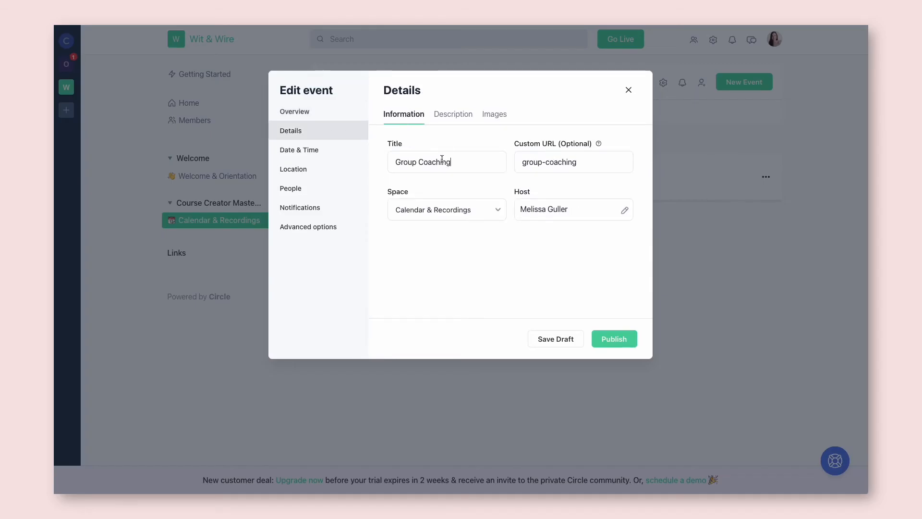
{"action": "left_click", "coordinate": [464, 119]}
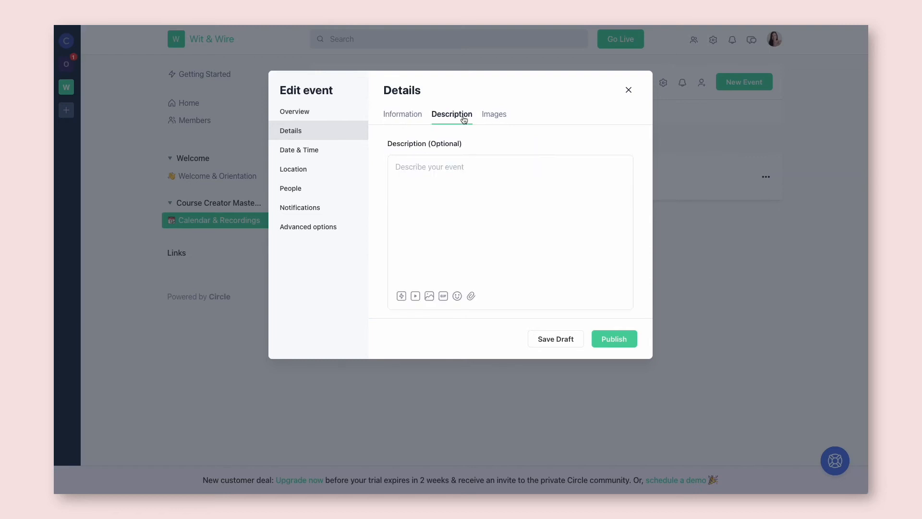
{"action": "left_click", "coordinate": [501, 119]}
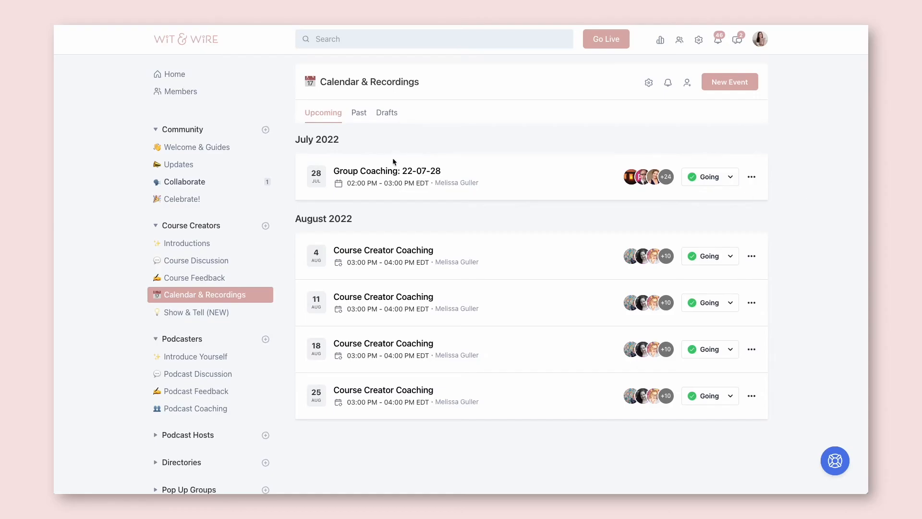
{"action": "left_click", "coordinate": [390, 171]}
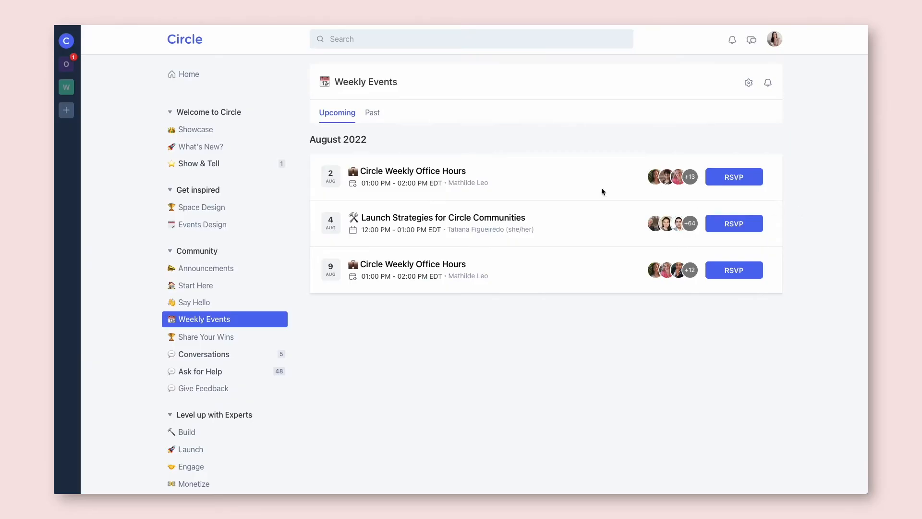
{"action": "left_click", "coordinate": [464, 174]}
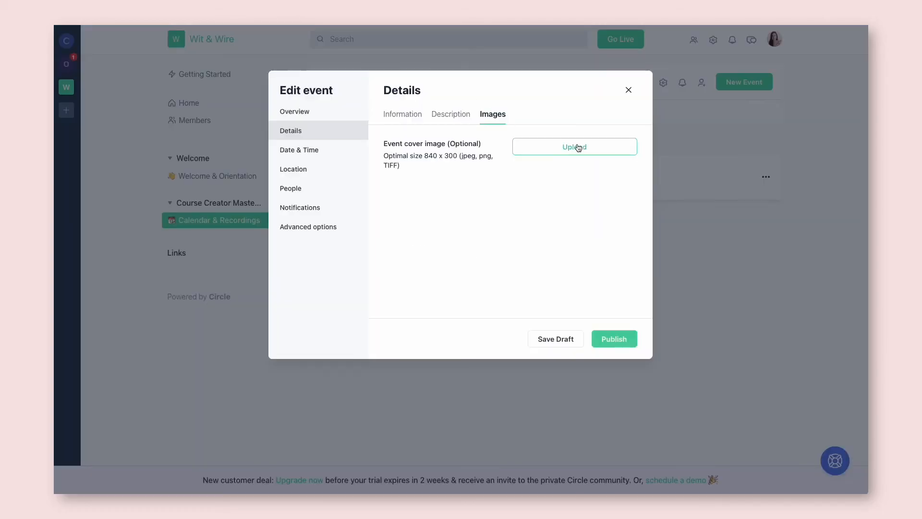
Review the event's description, date and time, location, notification and advanced permission settings.
{"action": "left_click", "coordinate": [456, 115]}
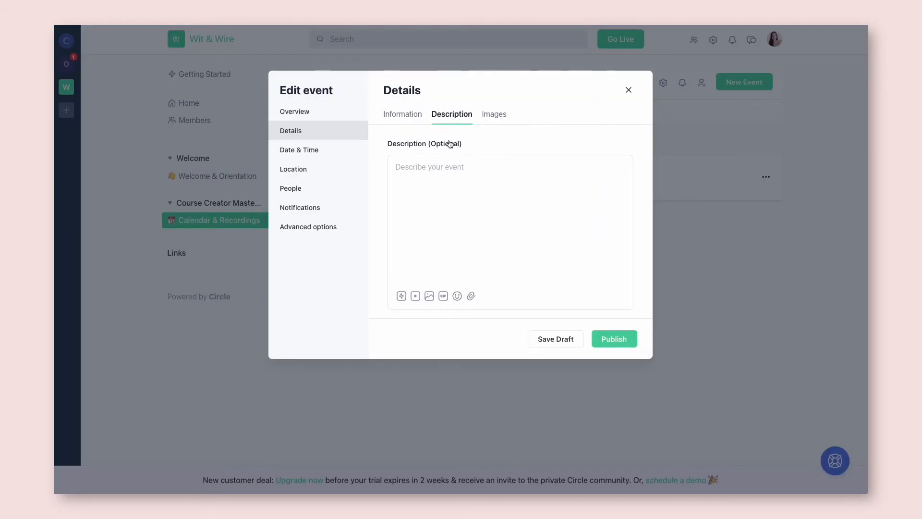
{"action": "left_click", "coordinate": [333, 157]}
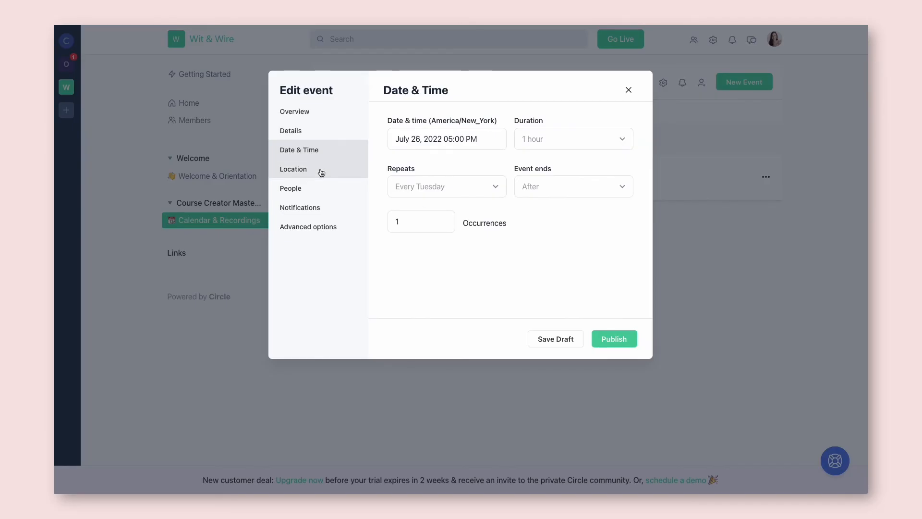
{"action": "left_click", "coordinate": [322, 171]}
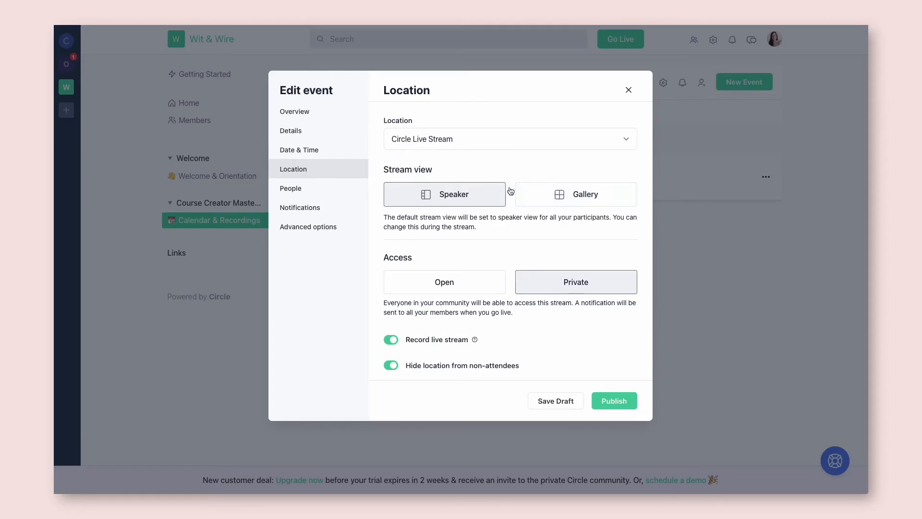
{"action": "left_click", "coordinate": [335, 207]}
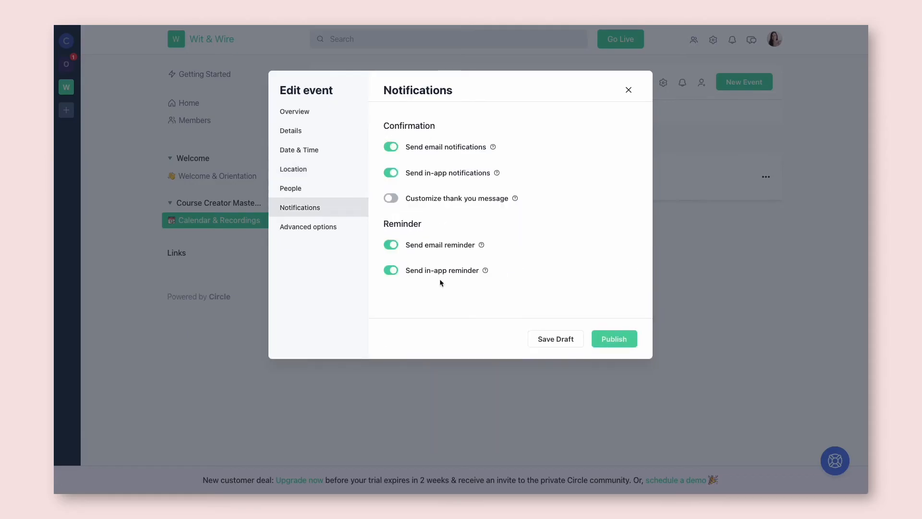
{"action": "left_click", "coordinate": [336, 230]}
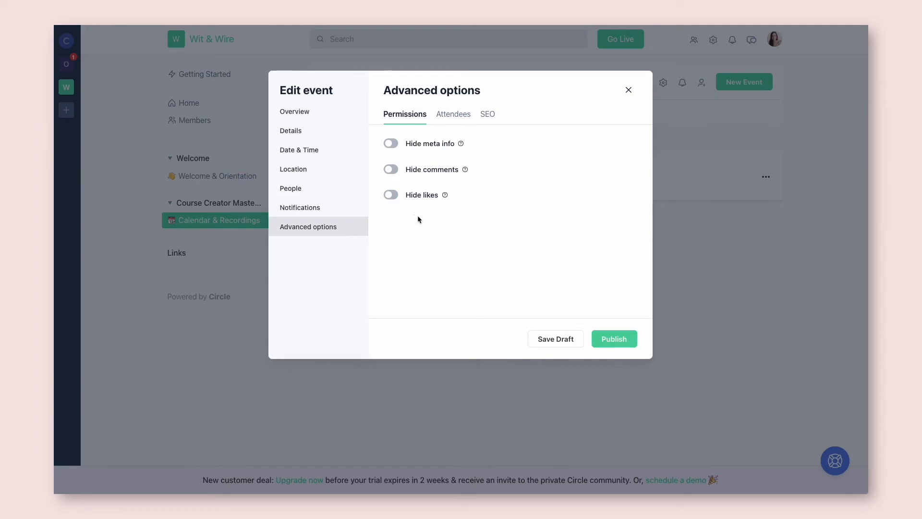
Publish the Group Coaching event and apply it to all events in the recurring series.
{"action": "left_click", "coordinate": [614, 336]}
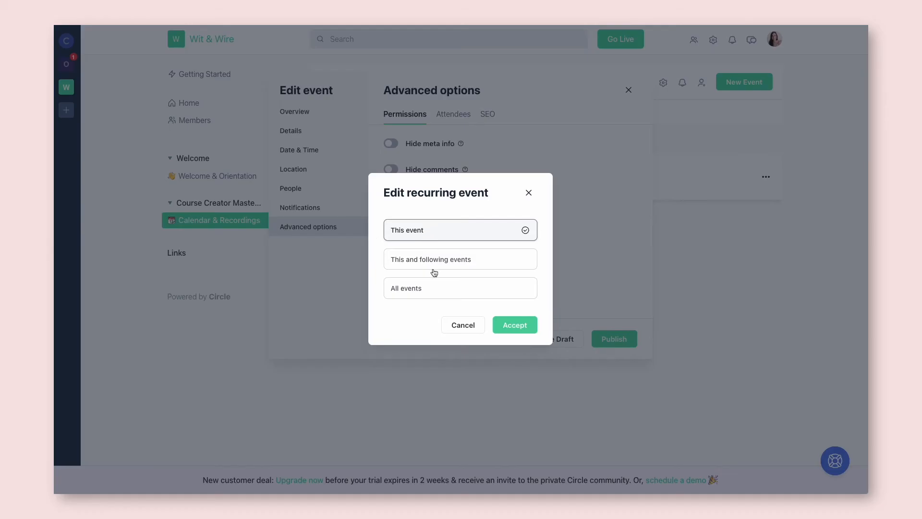
{"action": "left_click", "coordinate": [440, 288]}
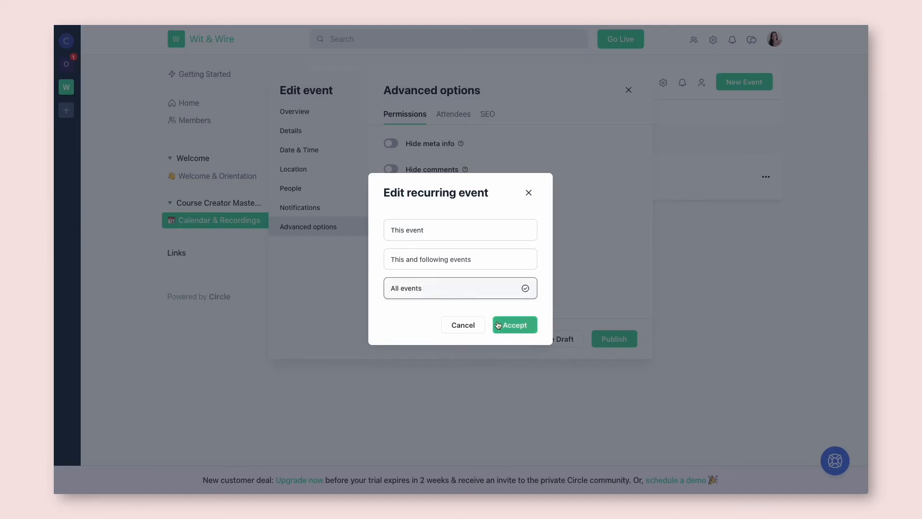
{"action": "left_click", "coordinate": [499, 325]}
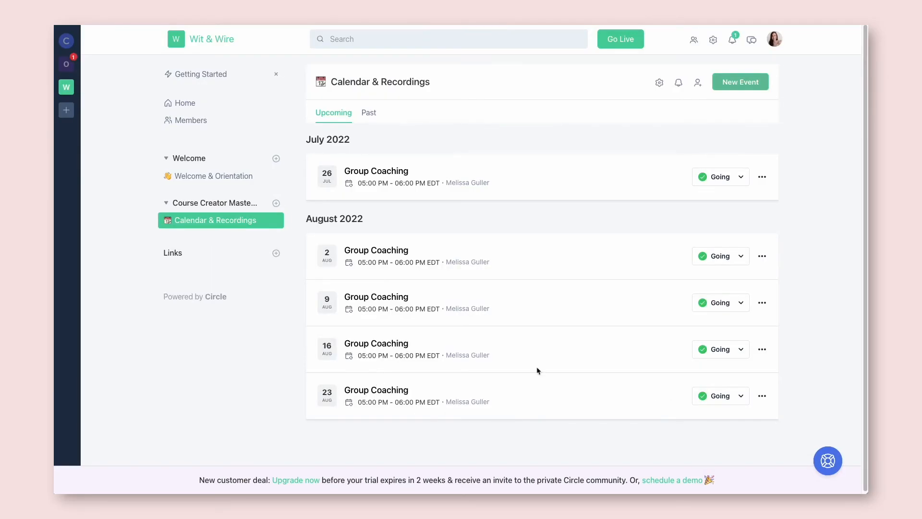
Examine the pages of the two July 26 Group Coaching events, comparing the live stream and Zoom locations, and return to the calendar.
{"action": "left_click", "coordinate": [762, 256]}
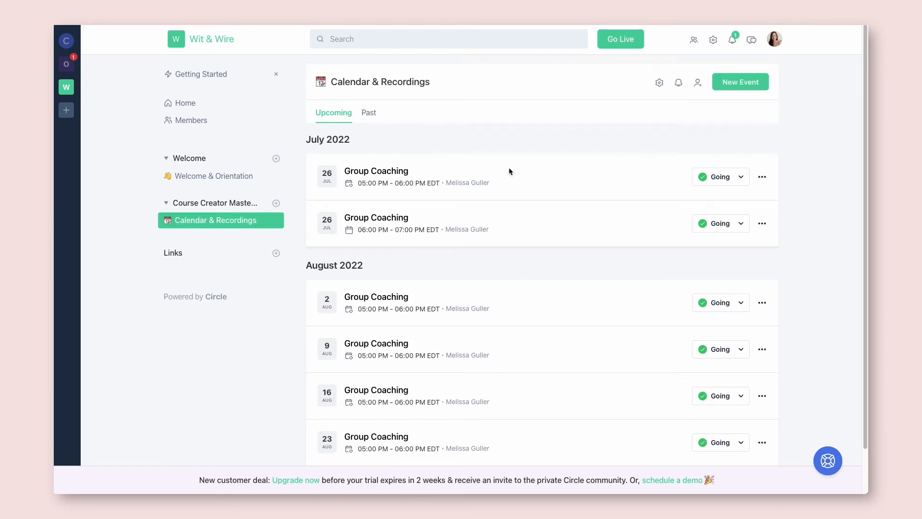
{"action": "left_click", "coordinate": [375, 177]}
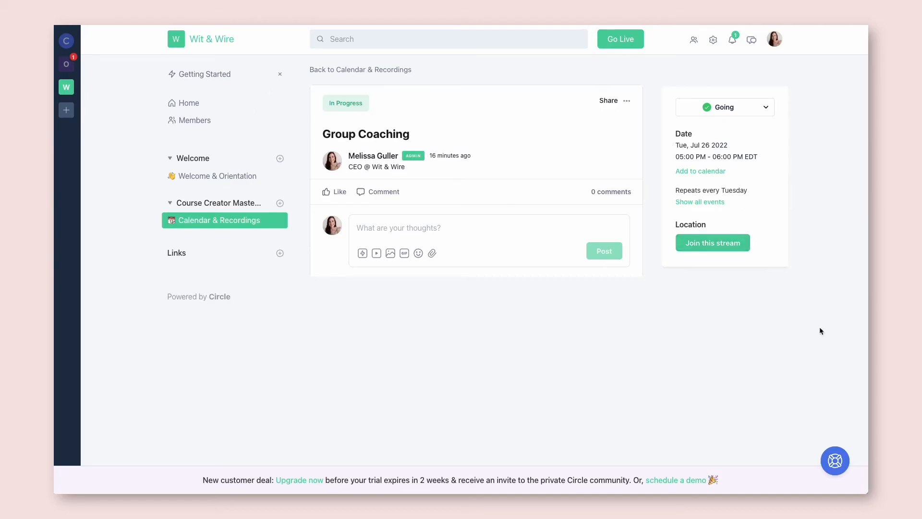
{"action": "left_click", "coordinate": [336, 69]}
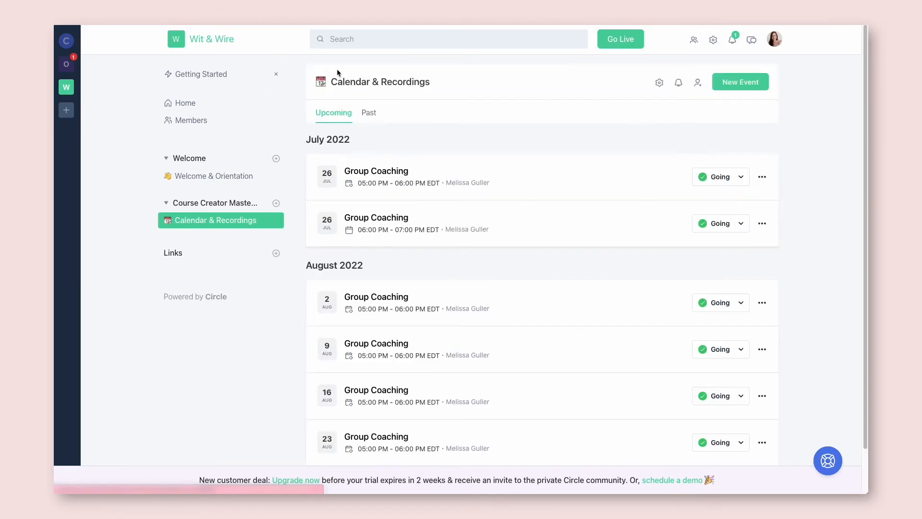
{"action": "left_click", "coordinate": [314, 270]}
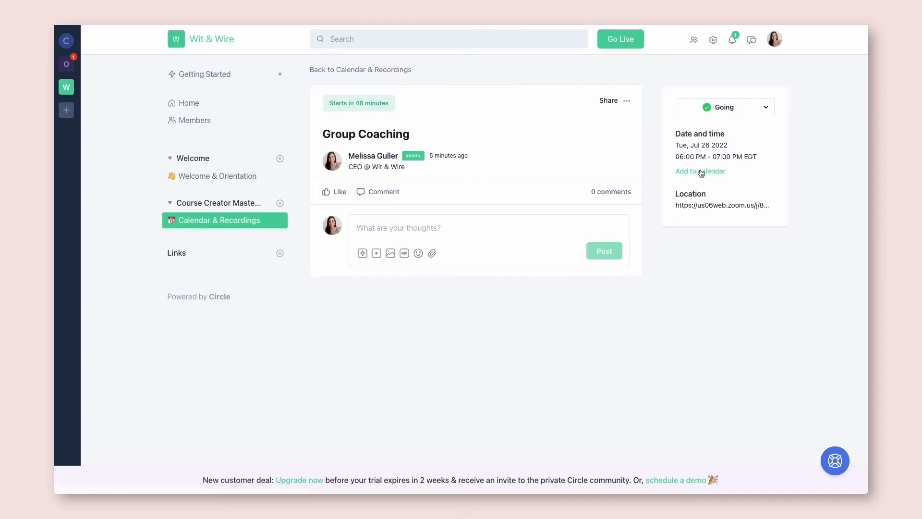
{"action": "left_click", "coordinate": [408, 72]}
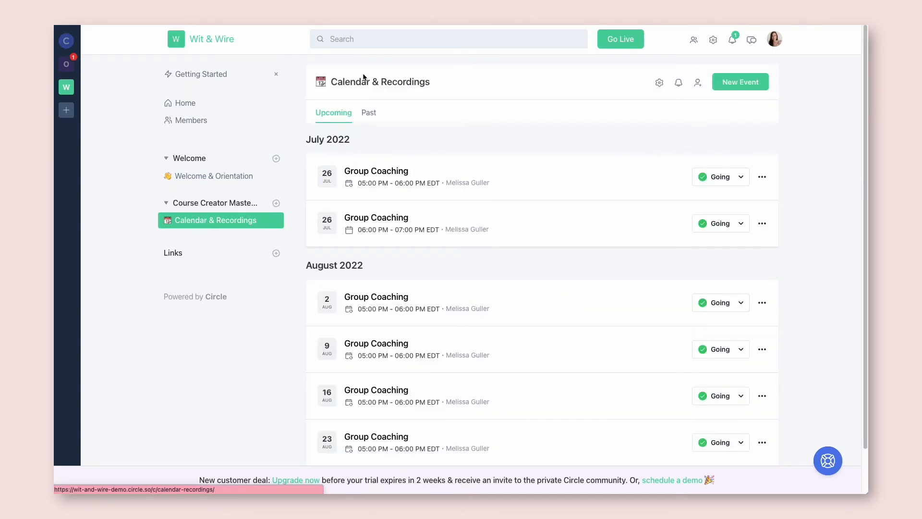
Enter the backstage of the July 26 5:00 PM Group Coaching stream and go live.
{"action": "left_click", "coordinate": [394, 170]}
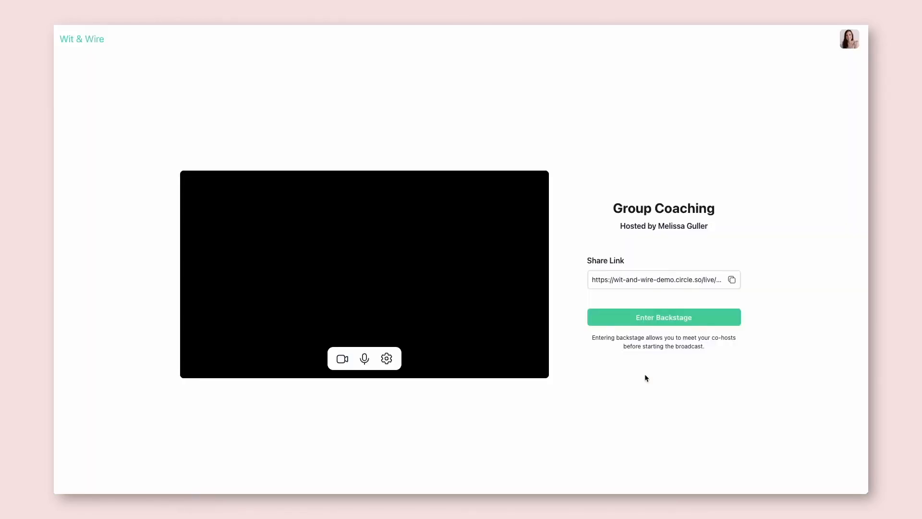
{"action": "left_click", "coordinate": [653, 318]}
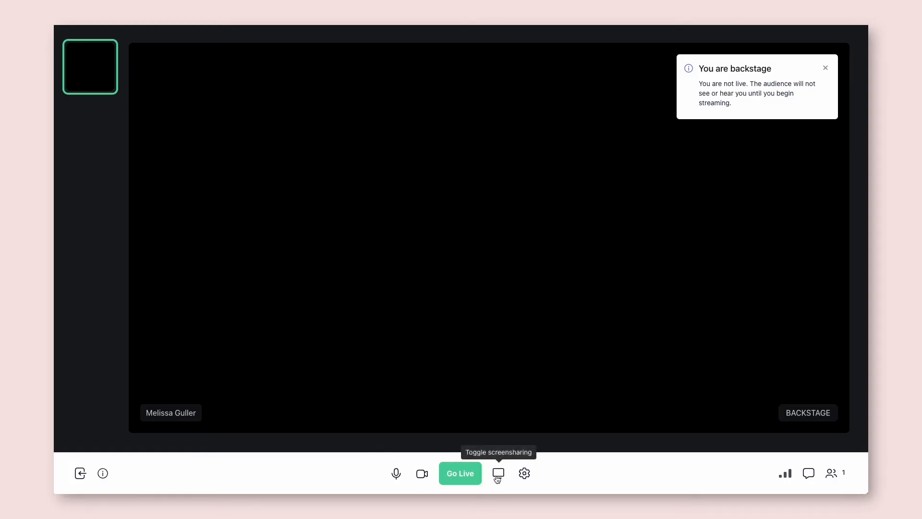
{"action": "left_click", "coordinate": [465, 476]}
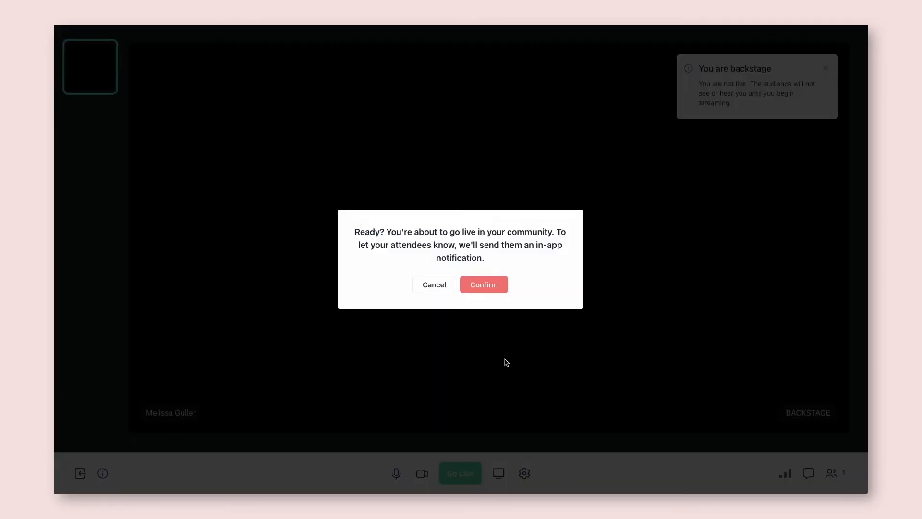
{"action": "left_click", "coordinate": [499, 286]}
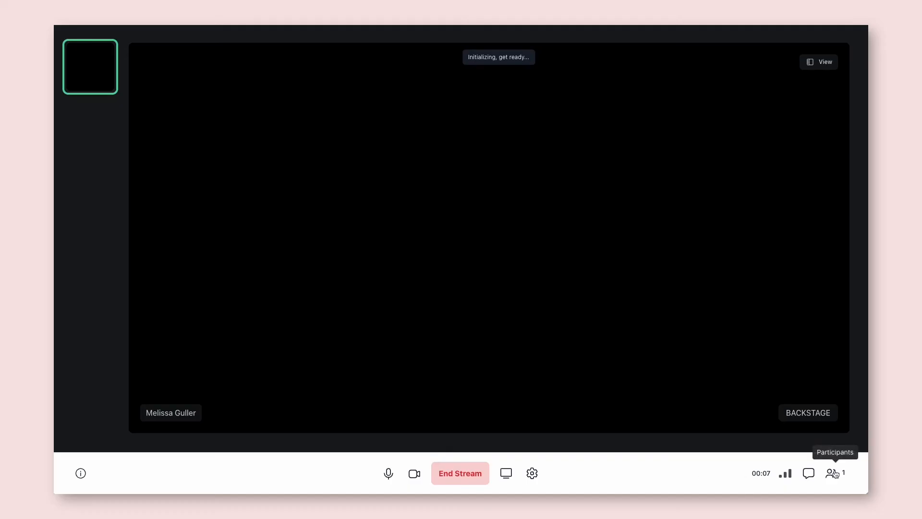
Open the stream's chat, try the Gallery layout, and return the stream to Speaker view.
{"action": "left_click", "coordinate": [809, 474]}
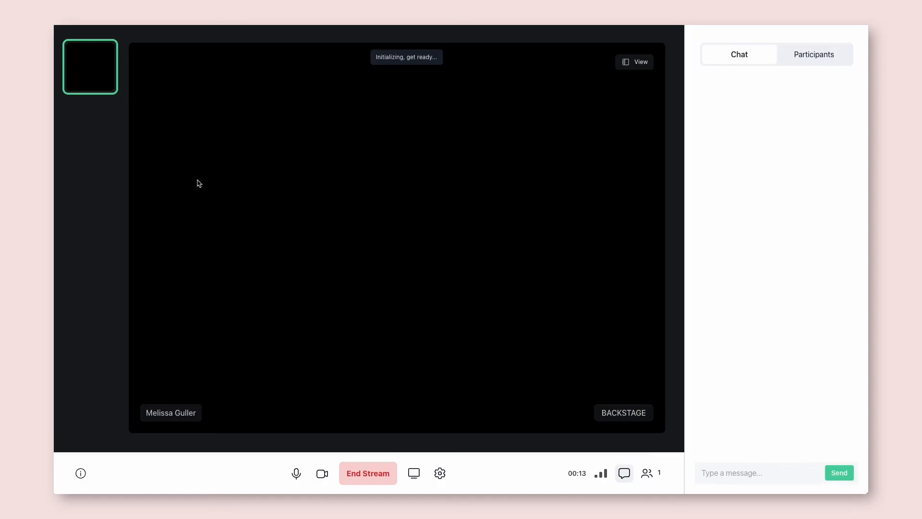
{"action": "left_click", "coordinate": [644, 62]}
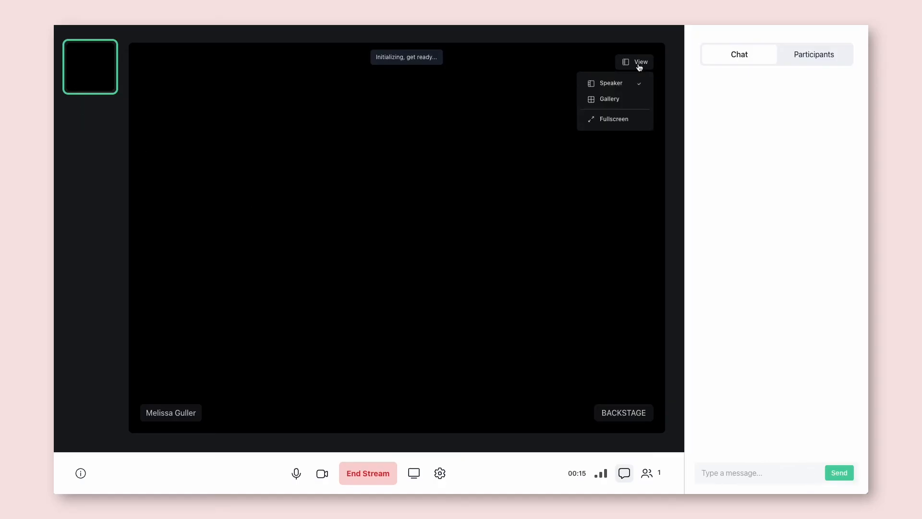
{"action": "left_click", "coordinate": [633, 99]}
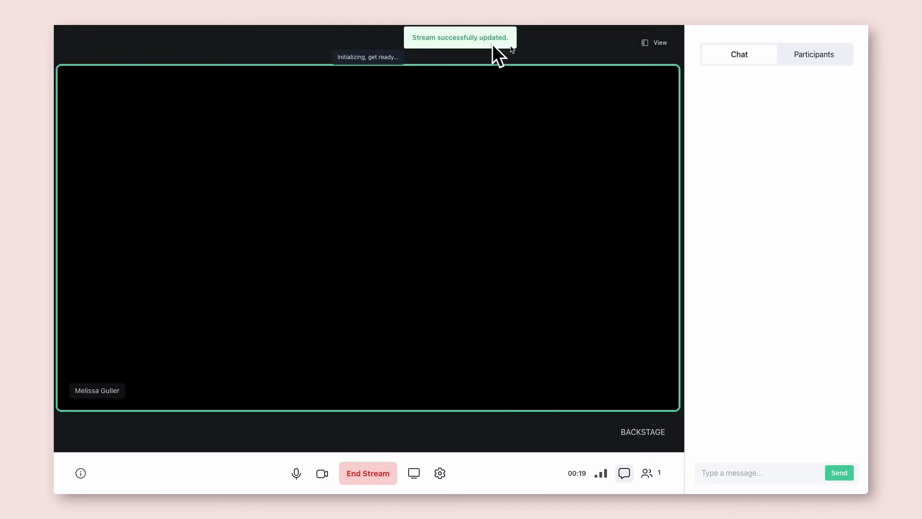
{"action": "left_click", "coordinate": [647, 45]}
{"action": "left_click", "coordinate": [644, 69]}
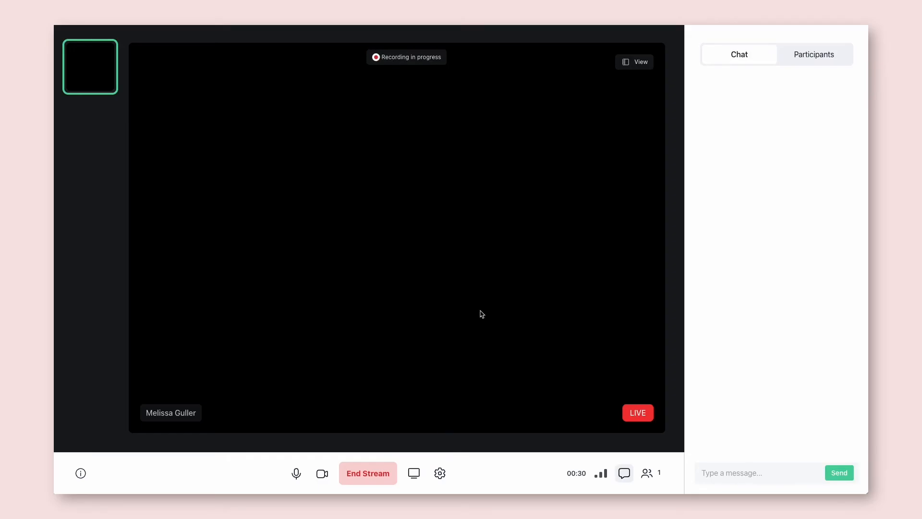
End the Group Coaching live stream and return to the community.
{"action": "left_click", "coordinate": [367, 475]}
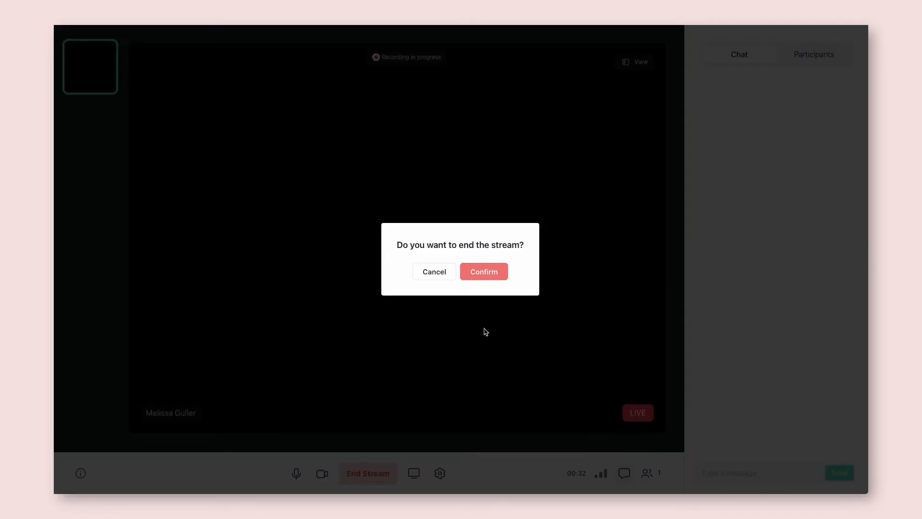
{"action": "left_click", "coordinate": [485, 277]}
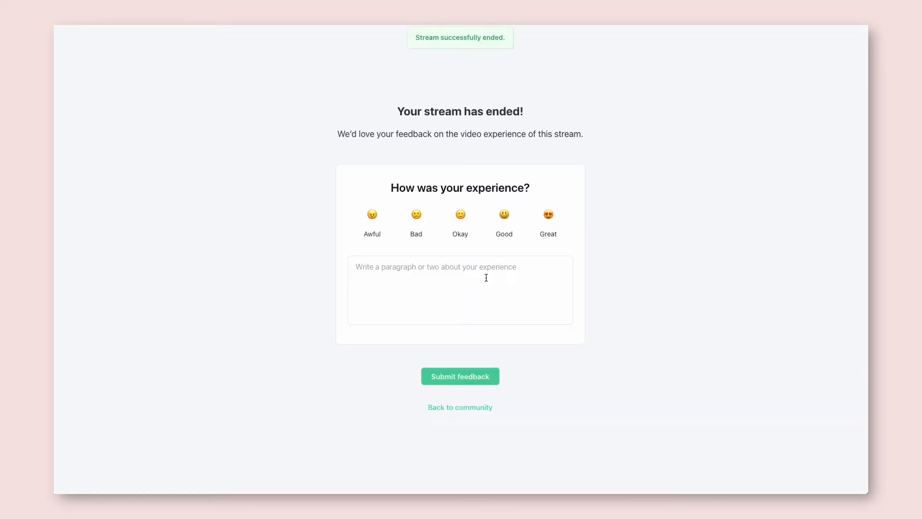
{"action": "left_click", "coordinate": [483, 409]}
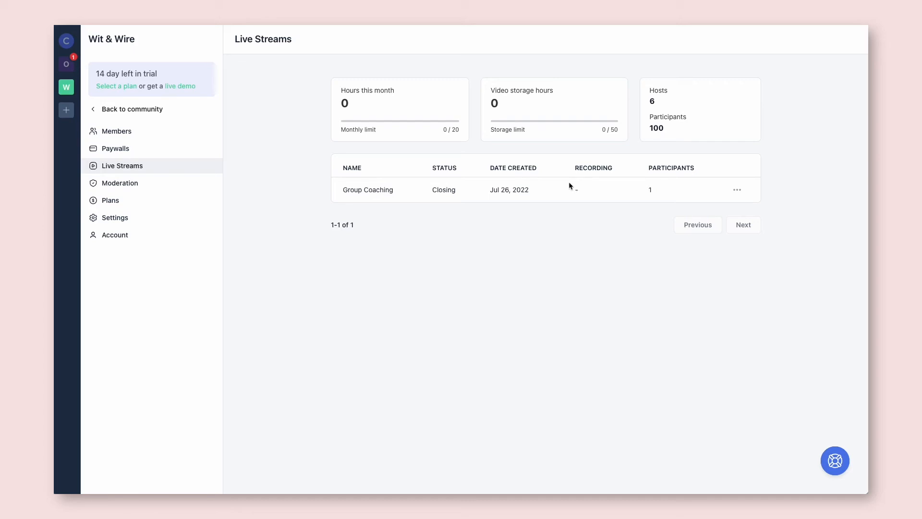
Examine the past Calendar & Recordings events in the established Wit & Wire community, including the Workshop: Classroom & Tech Setup page.
{"action": "key", "text": "ctrl+Tab"}
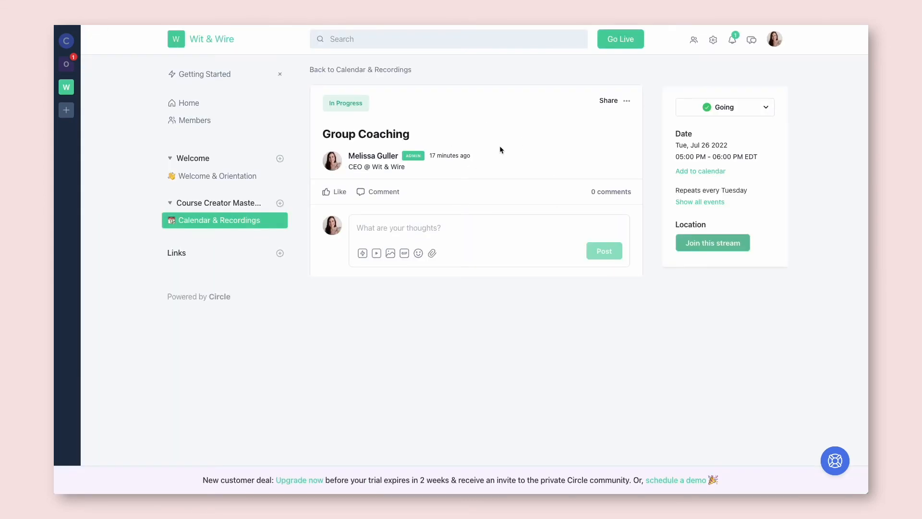
{"action": "key", "text": "ctrl+Tab"}
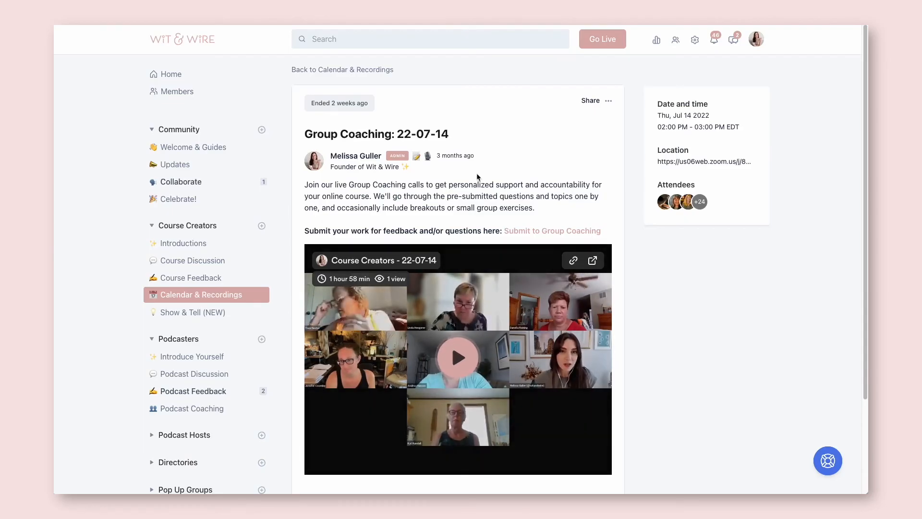
{"action": "left_click", "coordinate": [358, 70]}
{"action": "left_click", "coordinate": [358, 112]}
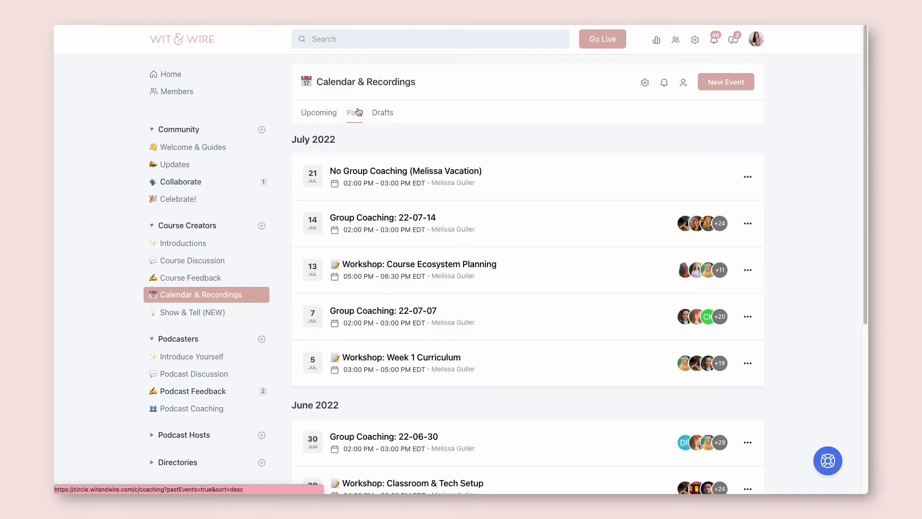
{"action": "scroll", "coordinate": [481, 142], "scroll_direction": "down", "scroll_amount": 5}
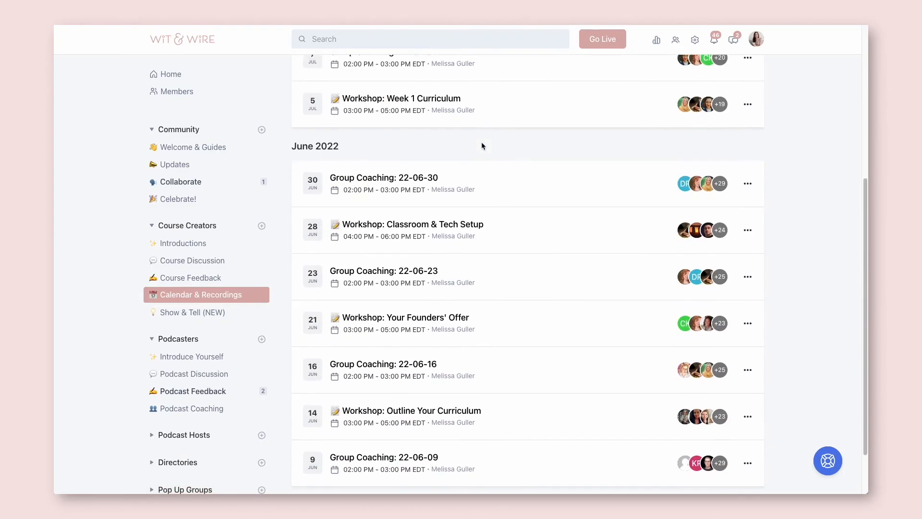
{"action": "left_click", "coordinate": [479, 206]}
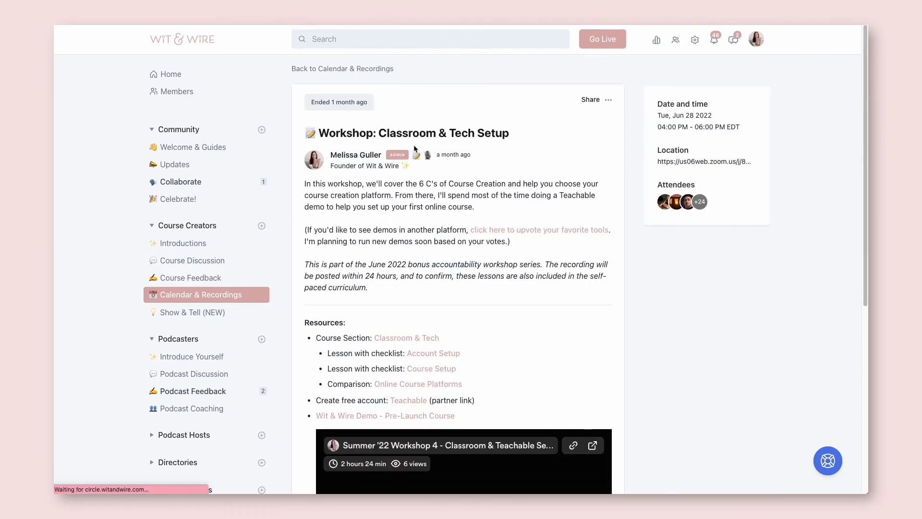
{"action": "scroll", "coordinate": [416, 148], "scroll_direction": "down", "scroll_amount": 7}
{"action": "scroll", "coordinate": [457, 215], "scroll_direction": "up", "scroll_amount": 7}
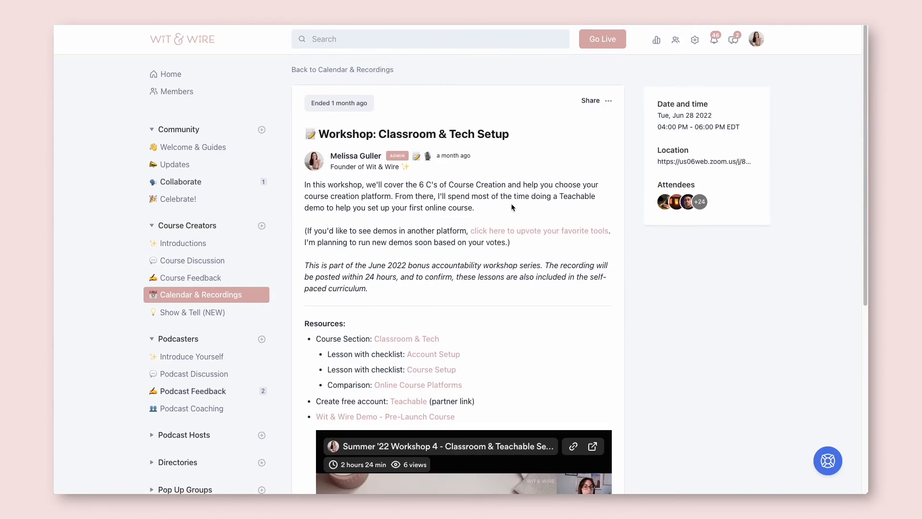
{"action": "left_click", "coordinate": [321, 68]}
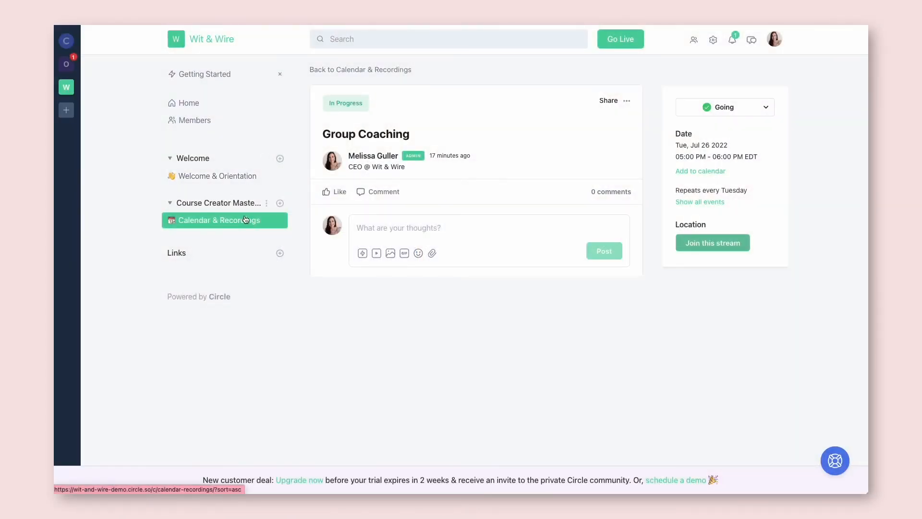
{"action": "left_click", "coordinate": [280, 255]}
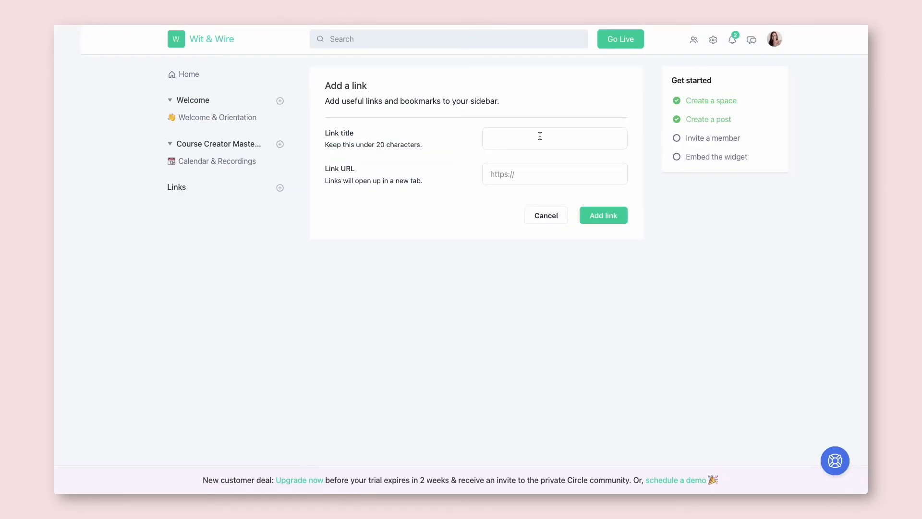
{"action": "left_click", "coordinate": [539, 136]}
{"action": "type", "text": "YouTube Channel"}
{"action": "key", "text": "Tab"}
{"action": "type", "text": "https:/"}
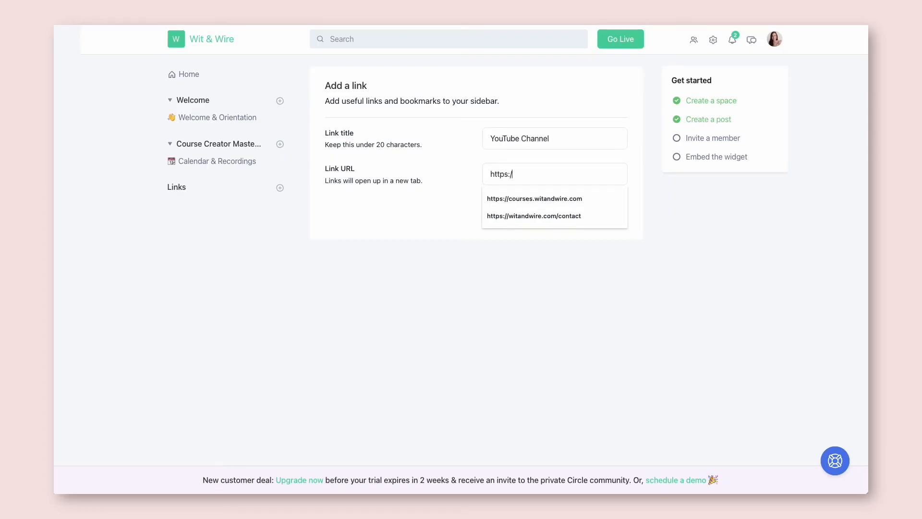
{"action": "type", "text": "/witandwire.com/youtube"}
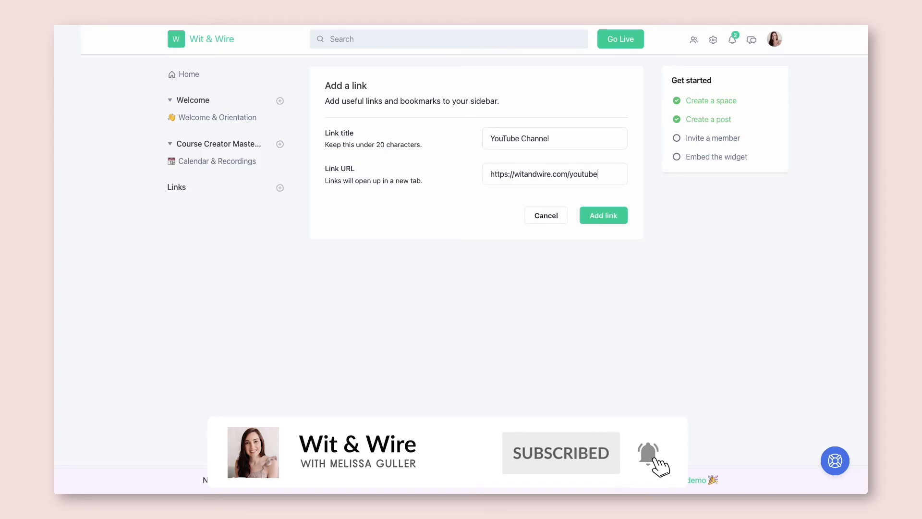
{"action": "left_click", "coordinate": [603, 215]}
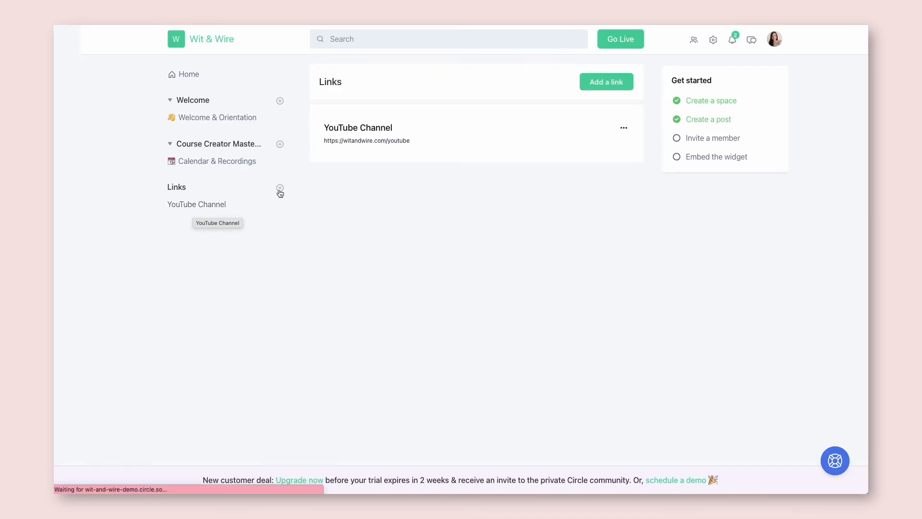
{"action": "left_click", "coordinate": [612, 84]}
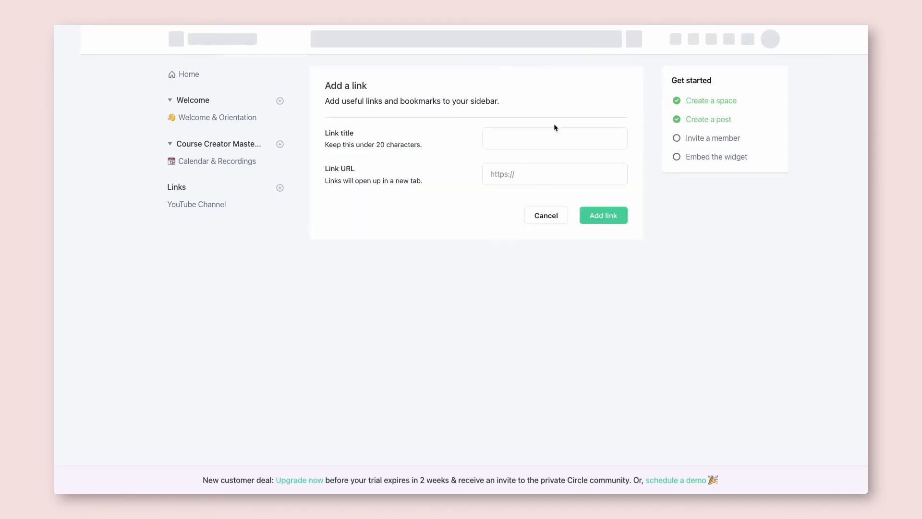
{"action": "left_click", "coordinate": [540, 139]}
{"action": "type", "text": "ht"}
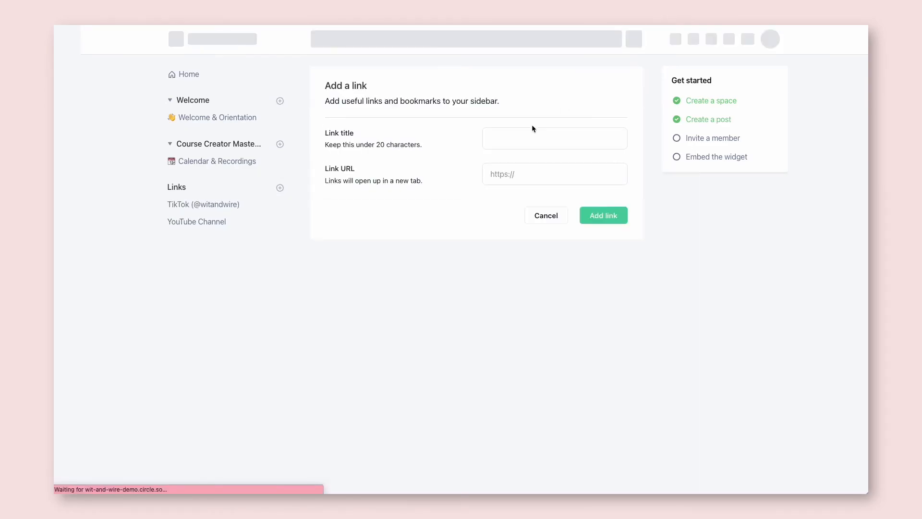
{"action": "left_click", "coordinate": [535, 137]}
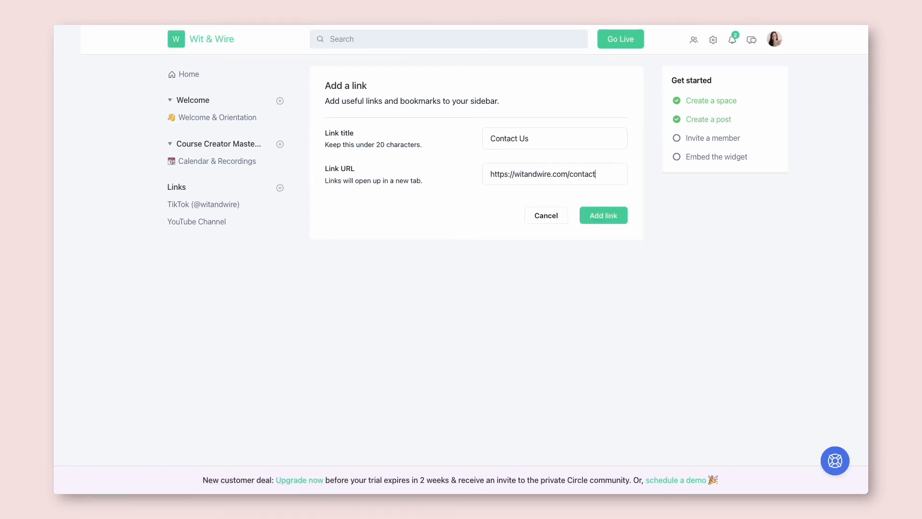
{"action": "left_click", "coordinate": [600, 216]}
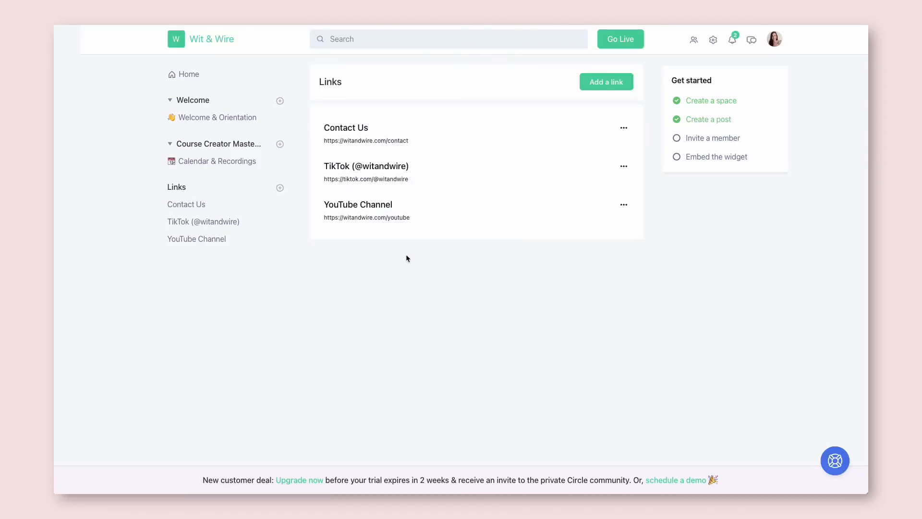
{"action": "left_click_drag", "start_coordinate": [362, 129], "coordinate": [365, 161]}
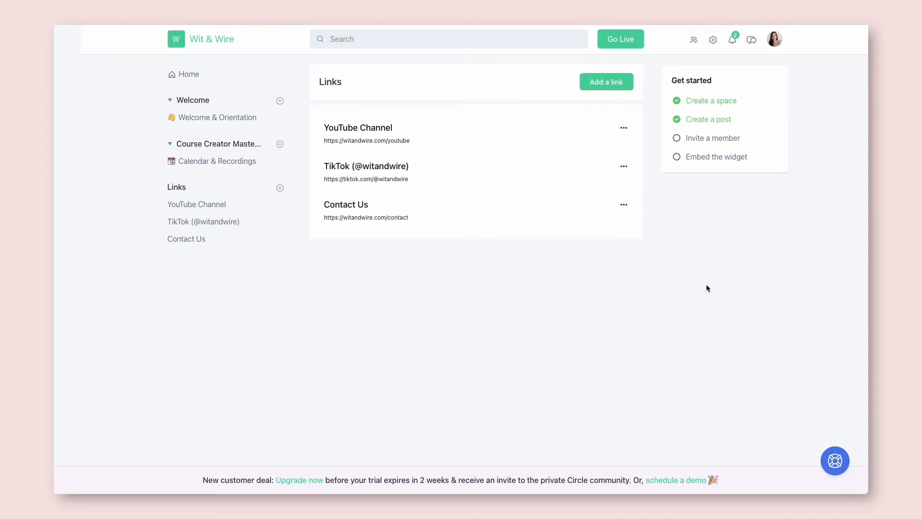
{"action": "left_click", "coordinate": [625, 92]}
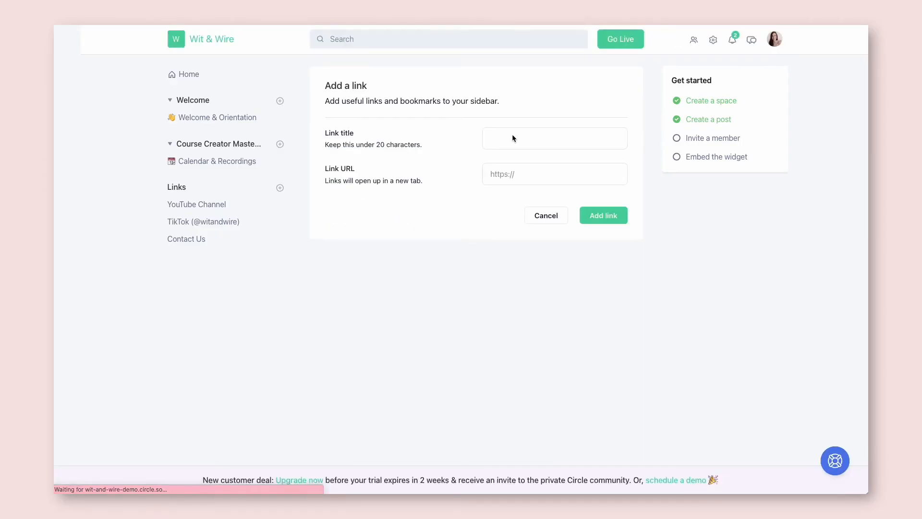
{"action": "left_click", "coordinate": [513, 135]}
{"action": "type", "text": "Cou"}
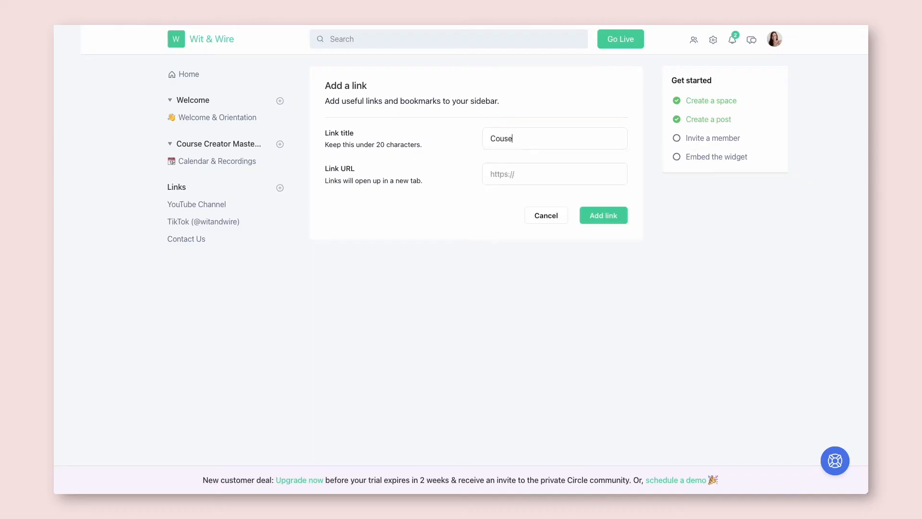
{"action": "key", "text": "Down"}
{"action": "key", "text": "Return"}
{"action": "type", "text": "https://"}
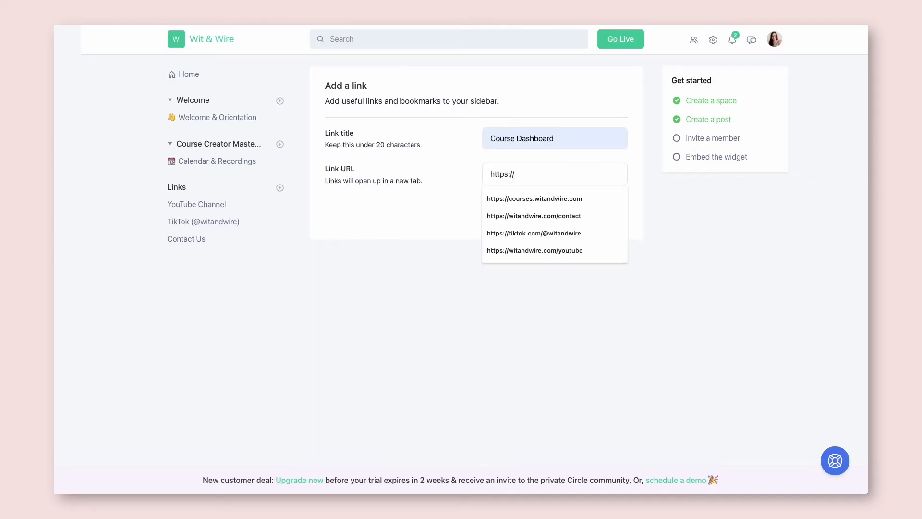
{"action": "key", "text": "Down"}
{"action": "key", "text": "Return"}
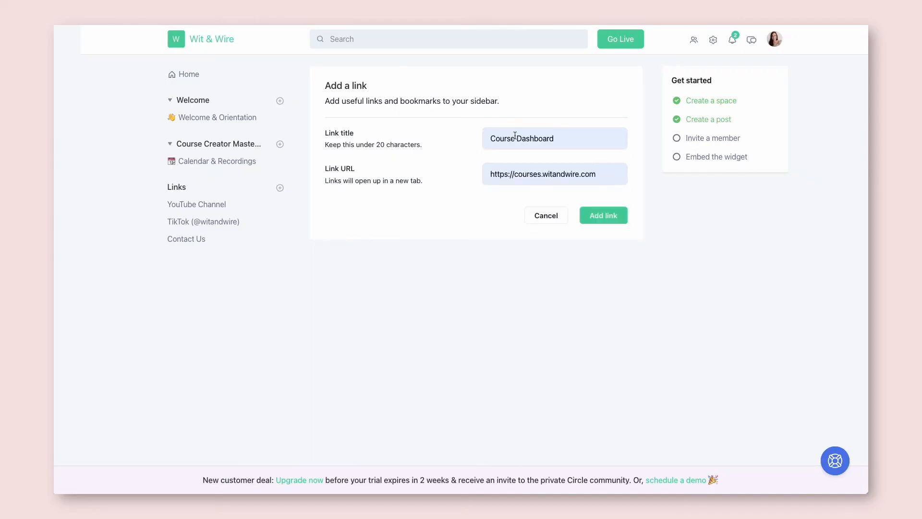
{"action": "left_click", "coordinate": [614, 219]}
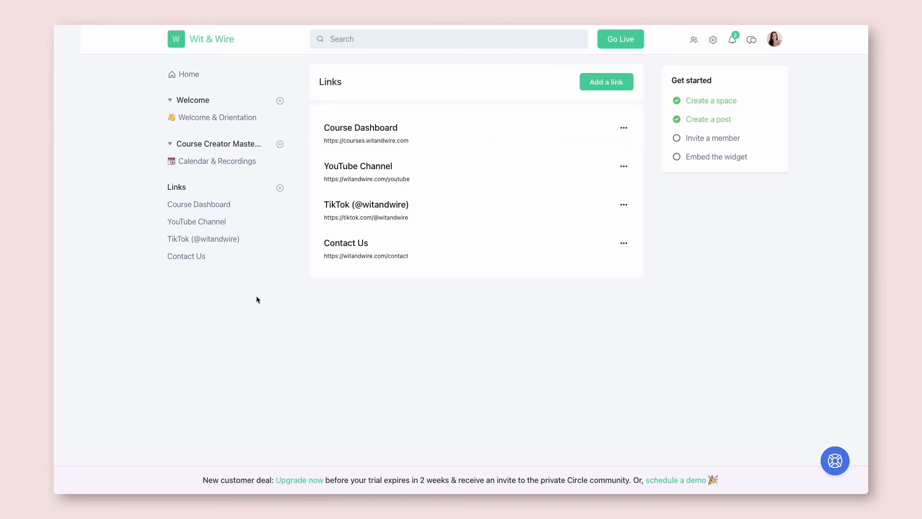
{"action": "left_click", "coordinate": [220, 205]}
Examine the community's Single Sign-On settings and the available OAuth providers.
{"action": "left_click", "coordinate": [712, 40]}
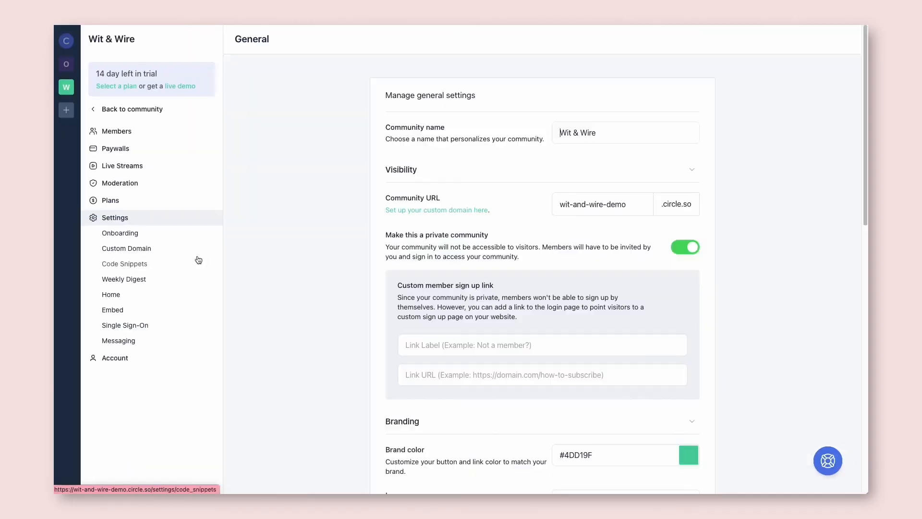
{"action": "left_click", "coordinate": [123, 322]}
{"action": "scroll", "coordinate": [555, 204], "scroll_direction": "down", "scroll_amount": 6}
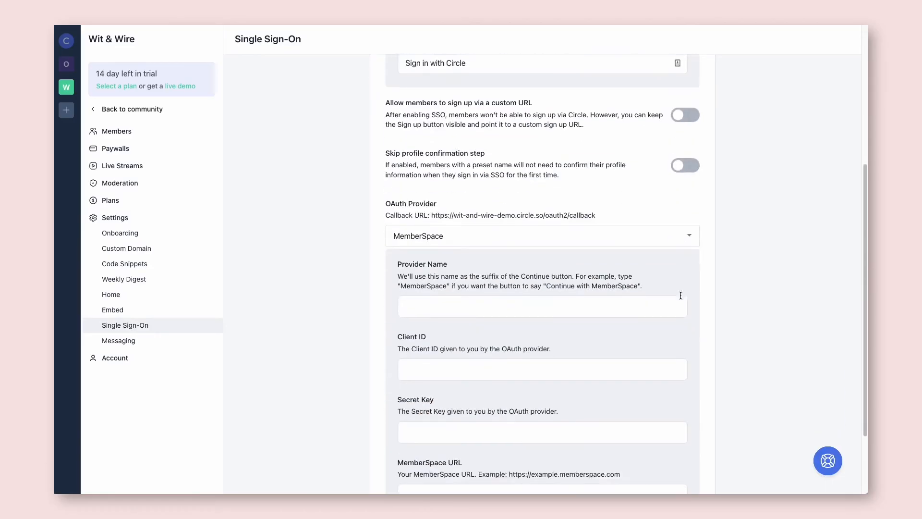
{"action": "left_click", "coordinate": [502, 168]}
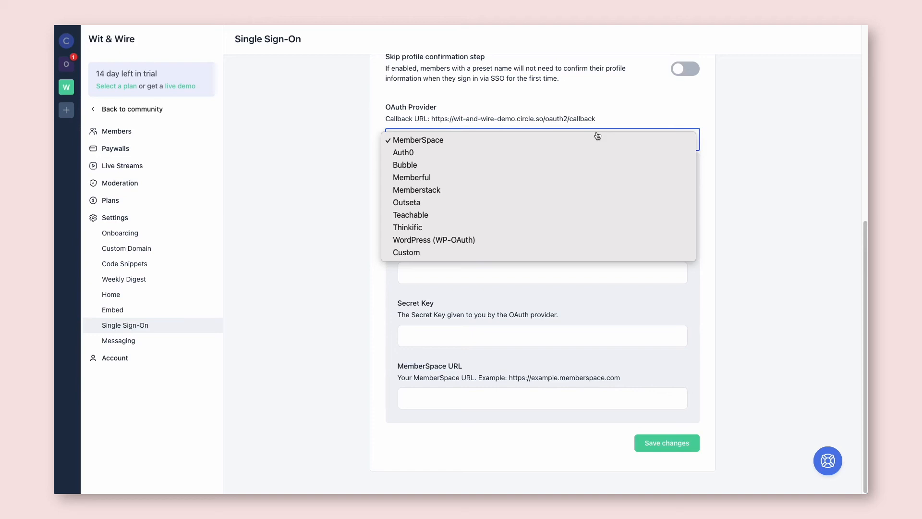
{"action": "left_click", "coordinate": [739, 195]}
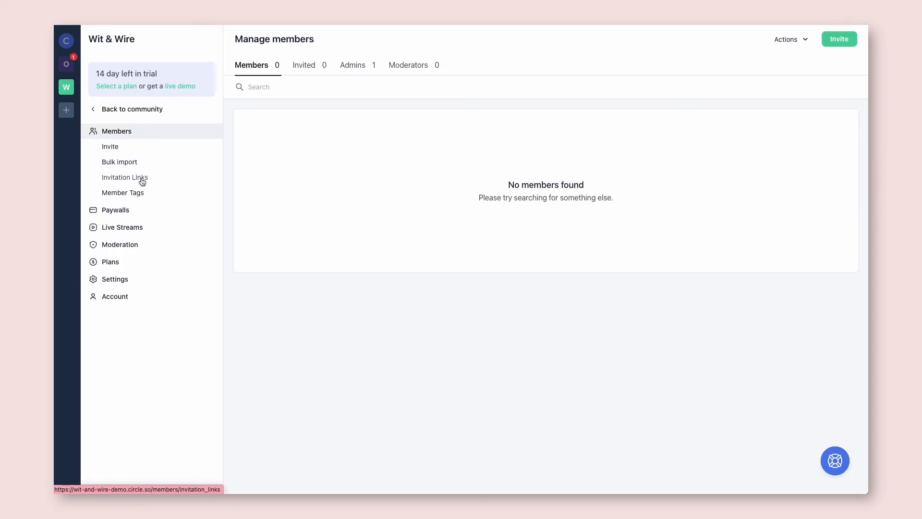
Examine the options for bulk importing members from a CSV file and for creating an invitation link.
{"action": "left_click", "coordinate": [136, 164]}
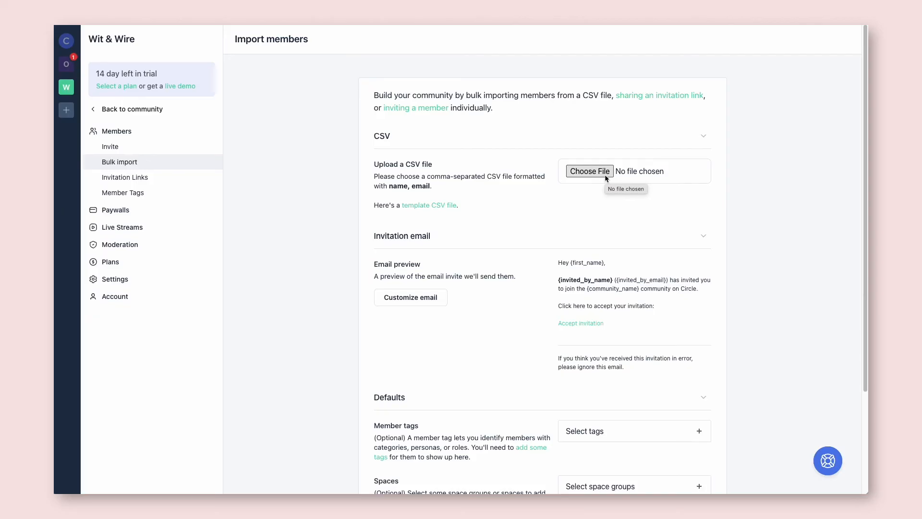
{"action": "left_click", "coordinate": [179, 178]}
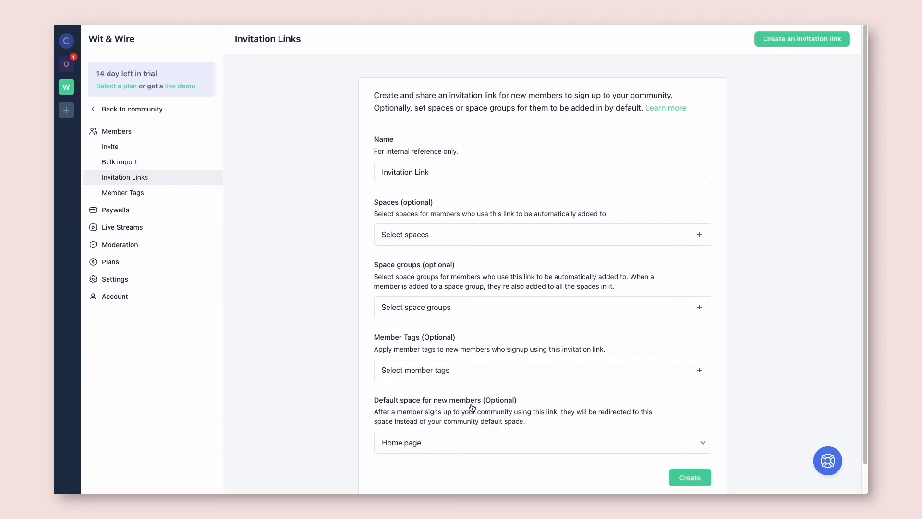
Open the form for a new member tag, review its options, and set the display format to Icon with tooltip.
{"action": "left_click", "coordinate": [136, 194]}
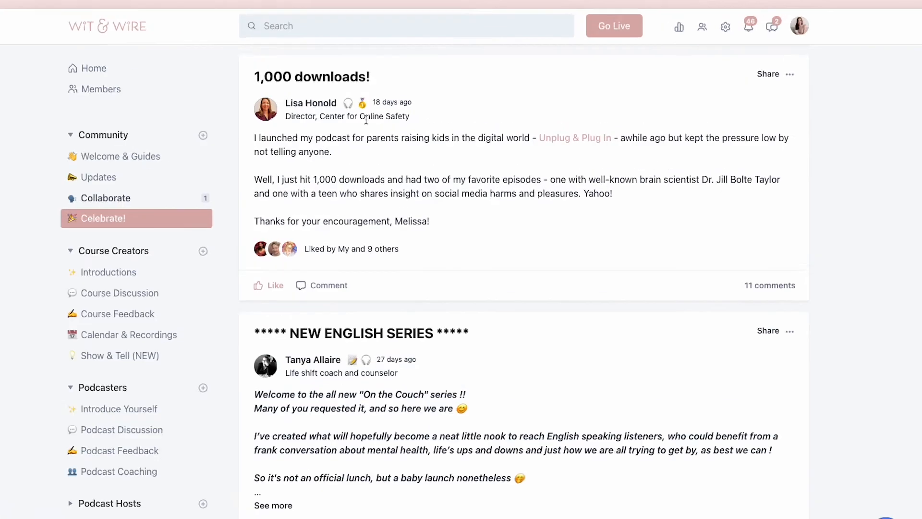
{"action": "mouse_move", "coordinate": [396, 105]}
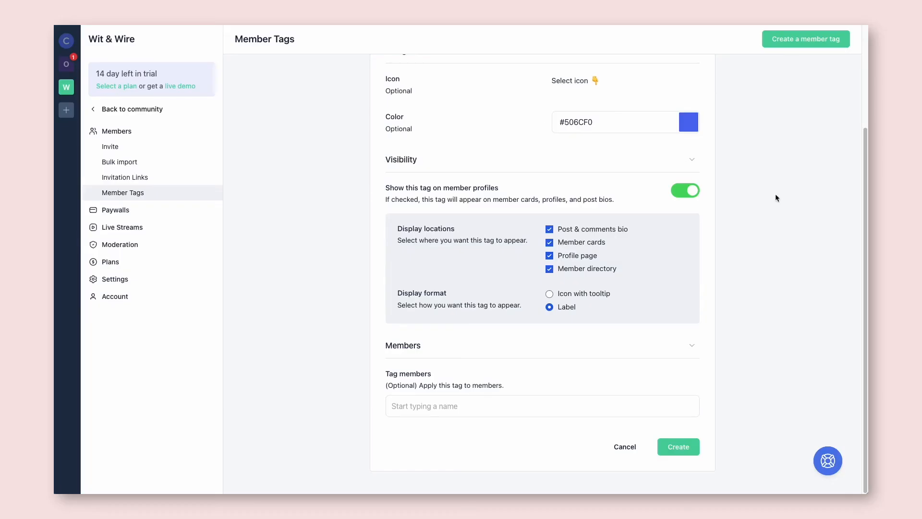
{"action": "scroll", "coordinate": [775, 194], "scroll_direction": "up", "scroll_amount": 3}
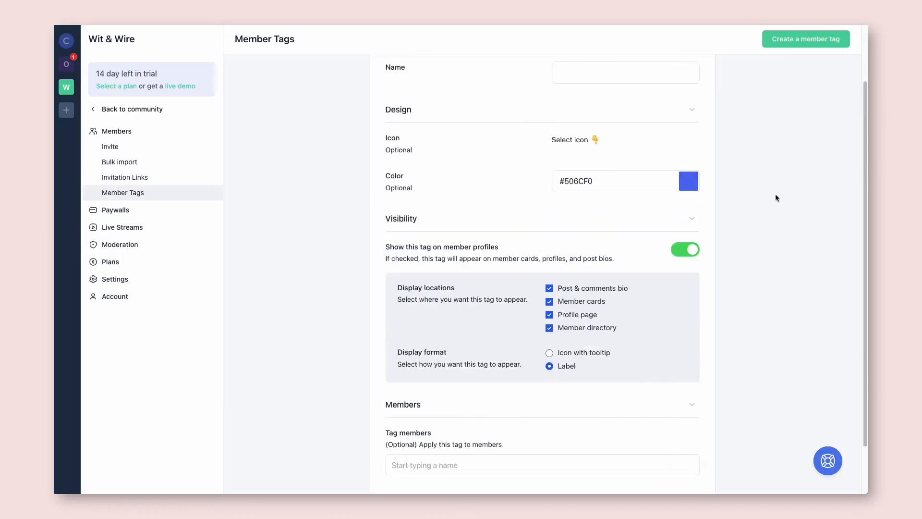
{"action": "scroll", "coordinate": [687, 241], "scroll_direction": "down", "scroll_amount": 2}
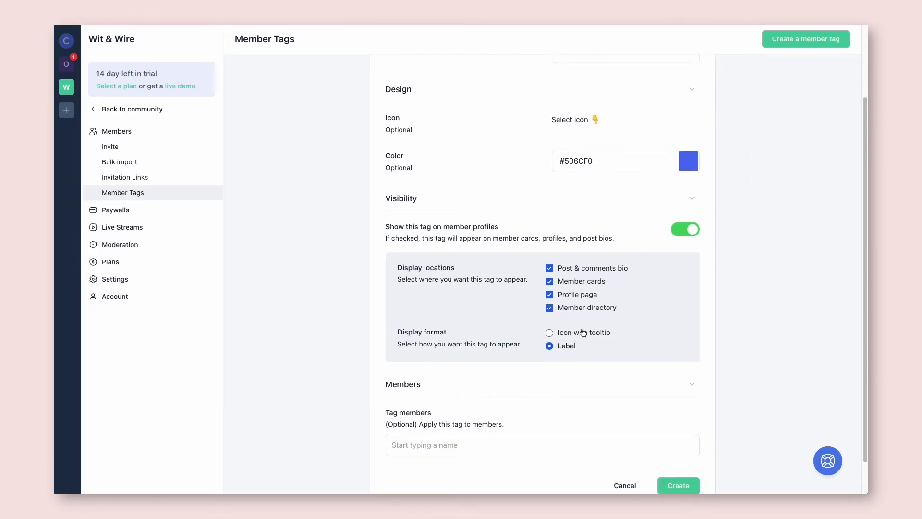
{"action": "left_click", "coordinate": [582, 333]}
{"action": "left_click", "coordinate": [572, 346]}
{"action": "left_click", "coordinate": [579, 335]}
{"action": "scroll", "coordinate": [690, 345], "scroll_direction": "down", "scroll_amount": 1}
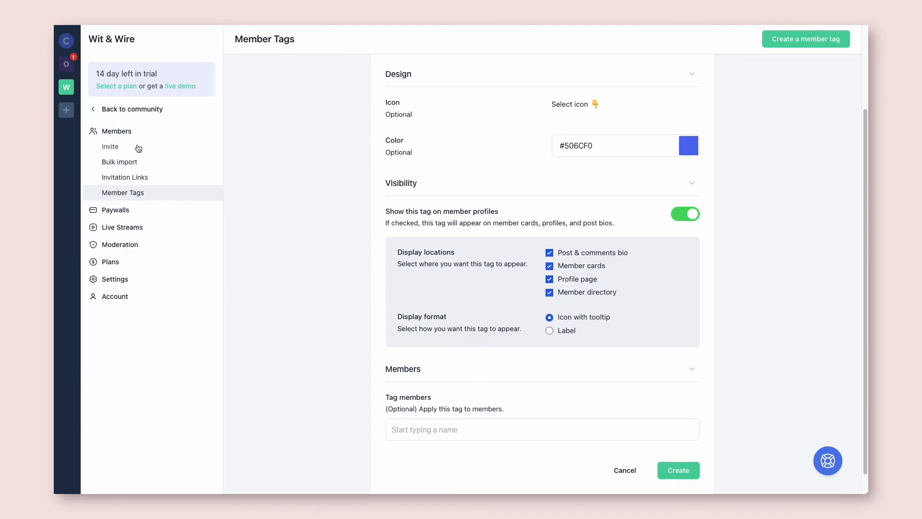
Leave the new member tag form and open the community's list of members.
{"action": "left_click", "coordinate": [117, 131]}
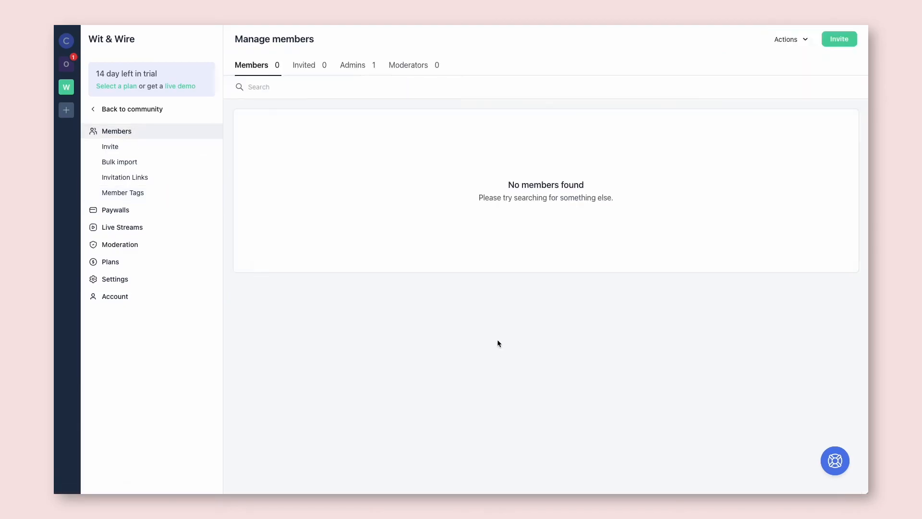
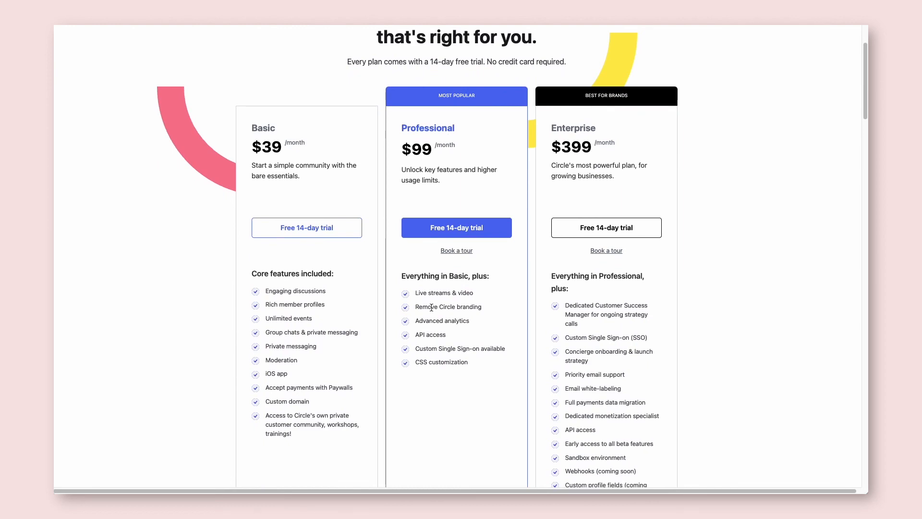
Compare Circle's Basic, Professional and Enterprise plans, examining the live streams and video feature and the community usage limits.
{"action": "left_click_drag", "start_coordinate": [413, 295], "coordinate": [488, 295]}
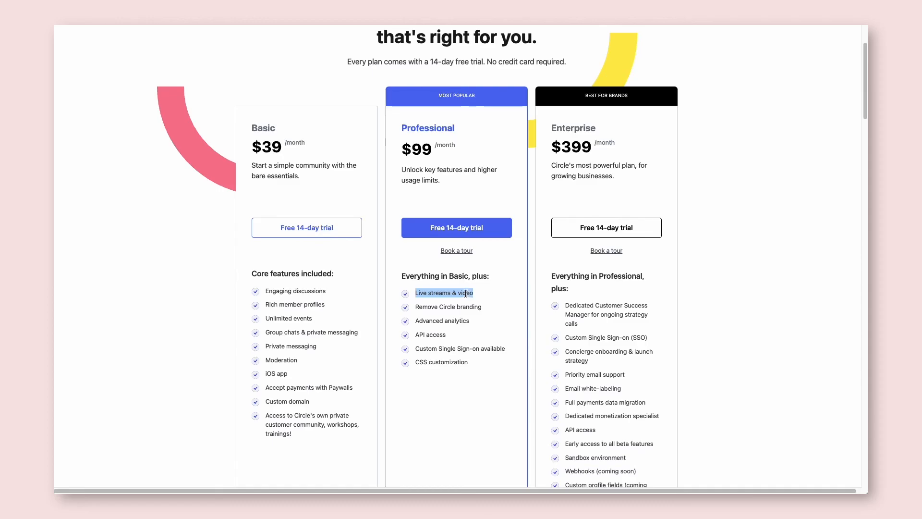
{"action": "scroll", "coordinate": [465, 293], "scroll_direction": "down", "scroll_amount": 10}
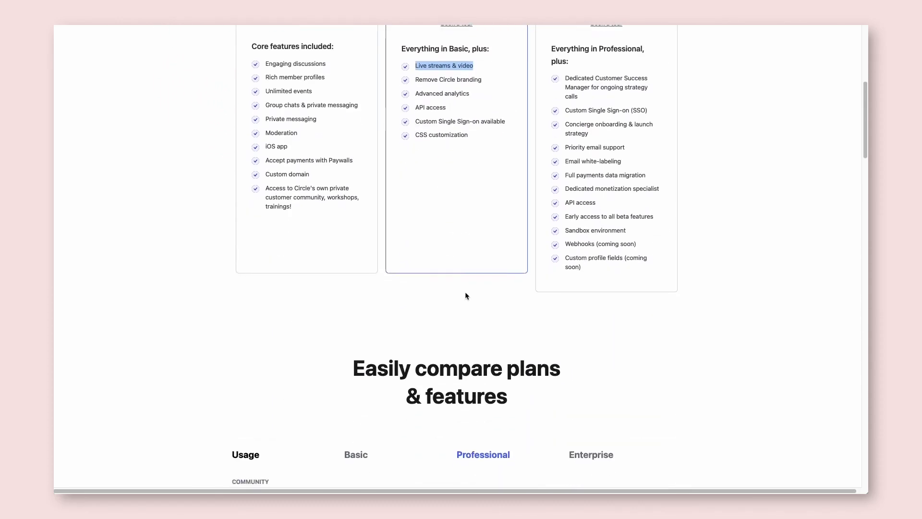
{"action": "scroll", "coordinate": [465, 294], "scroll_direction": "down", "scroll_amount": 5}
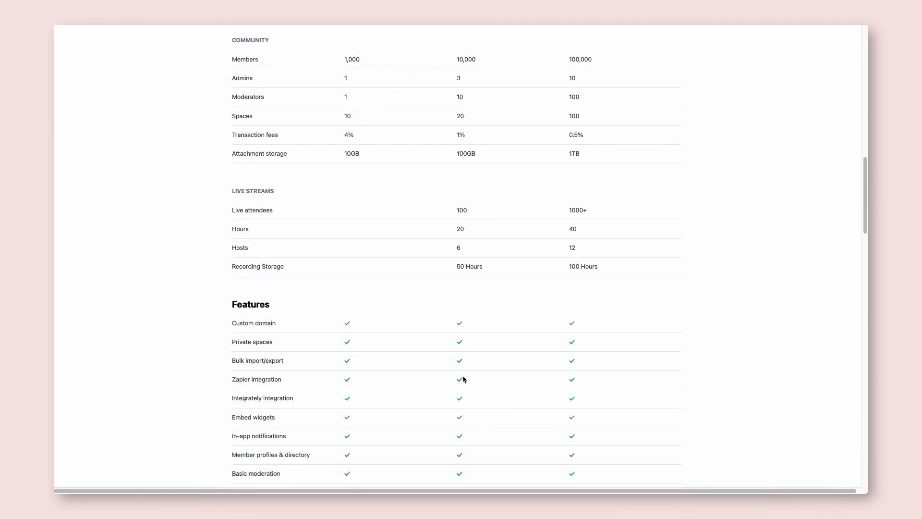
{"action": "left_click_drag", "start_coordinate": [331, 62], "coordinate": [372, 161]}
{"action": "left_click", "coordinate": [431, 164]}
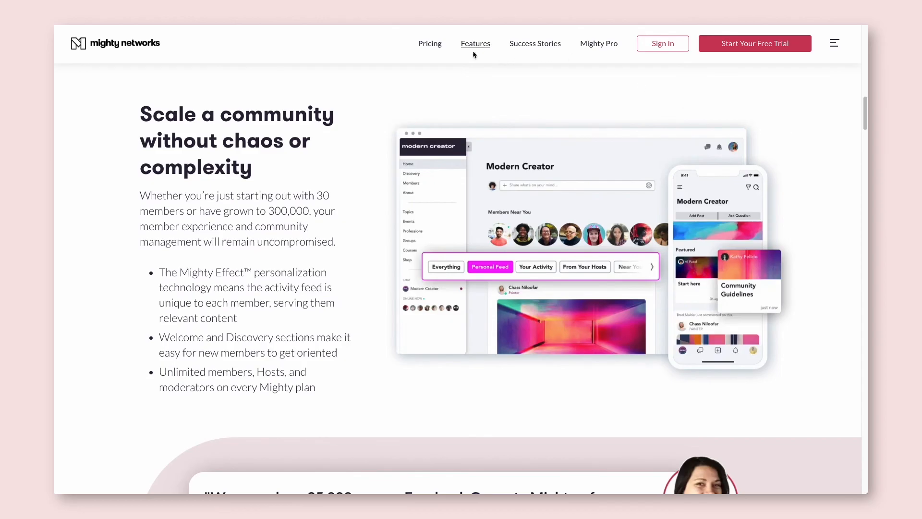
Open the pricing information on the Mighty Networks site and look through Slack's homepage as alternative community platforms.
{"action": "left_click", "coordinate": [441, 48]}
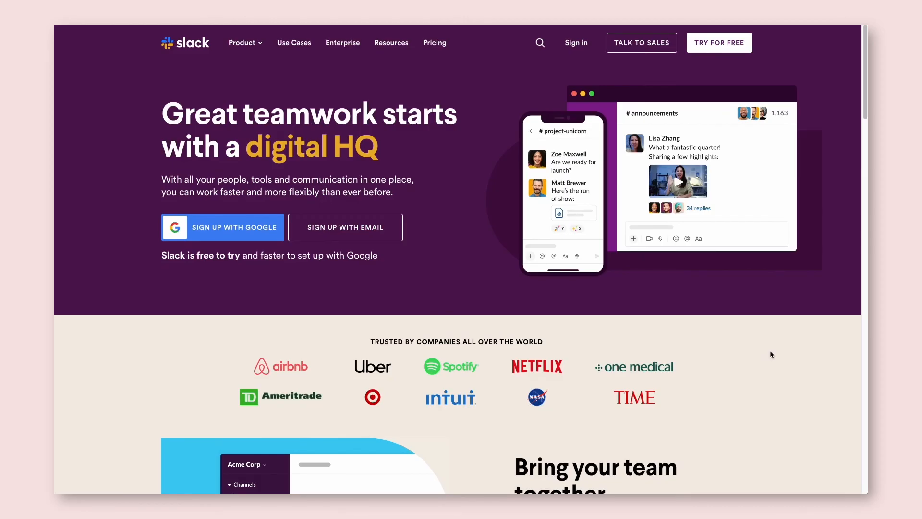
{"action": "scroll", "coordinate": [770, 354], "scroll_direction": "down", "scroll_amount": 5}
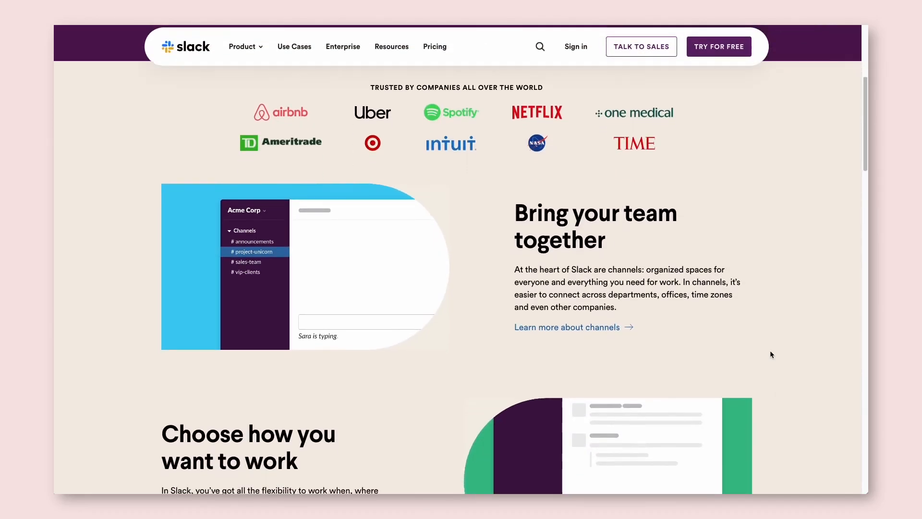
{"action": "scroll", "coordinate": [771, 355], "scroll_direction": "down", "scroll_amount": 3}
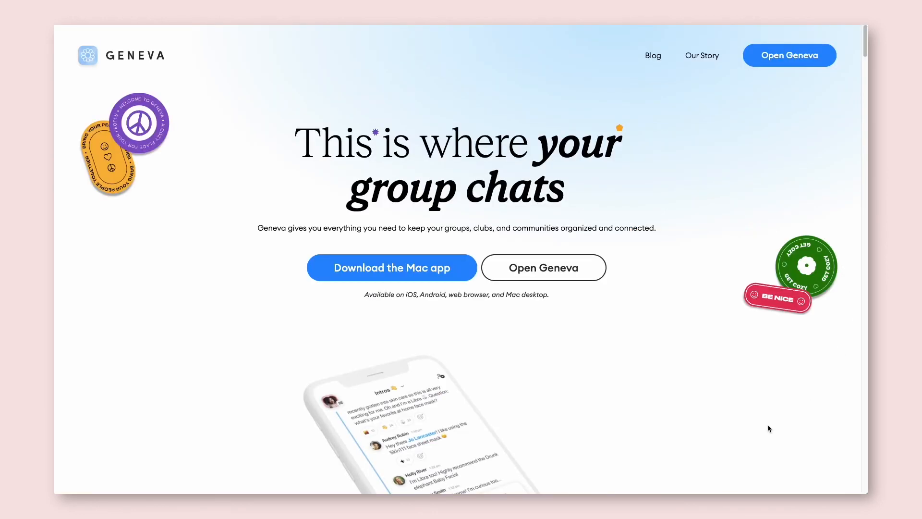
Examine the room types and event features on Geneva's homepage, and return to Circle's plan comparison.
{"action": "scroll", "coordinate": [768, 424], "scroll_direction": "down", "scroll_amount": 8}
{"action": "scroll", "coordinate": [768, 426], "scroll_direction": "down", "scroll_amount": 12}
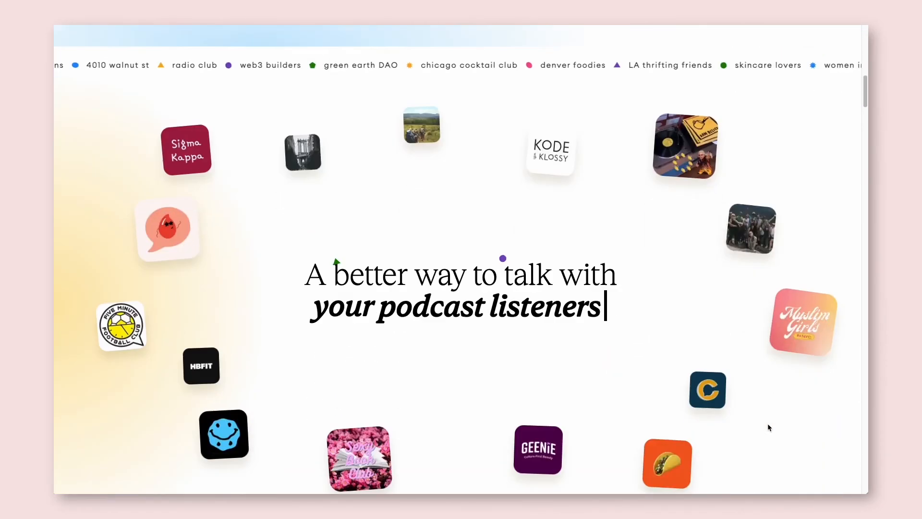
{"action": "scroll", "coordinate": [769, 426], "scroll_direction": "down", "scroll_amount": 6}
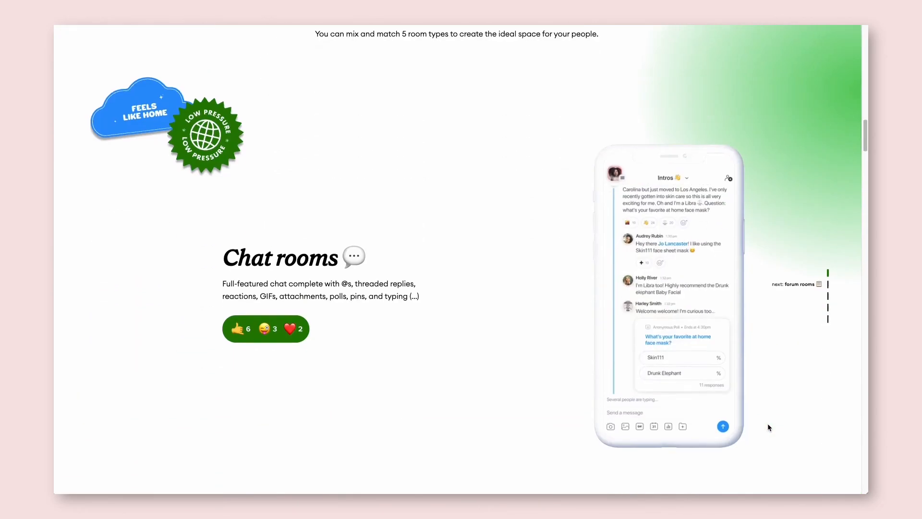
{"action": "scroll", "coordinate": [767, 426], "scroll_direction": "down", "scroll_amount": 6}
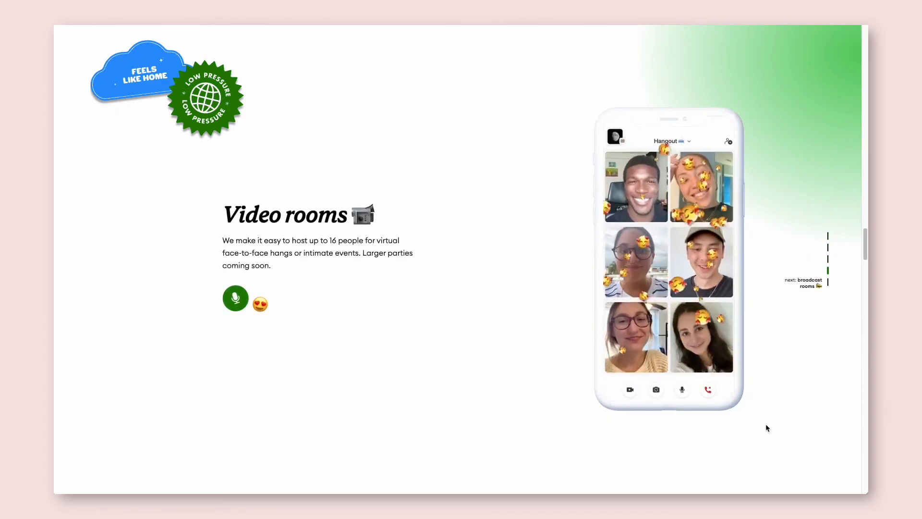
{"action": "scroll", "coordinate": [766, 426], "scroll_direction": "down", "scroll_amount": 8}
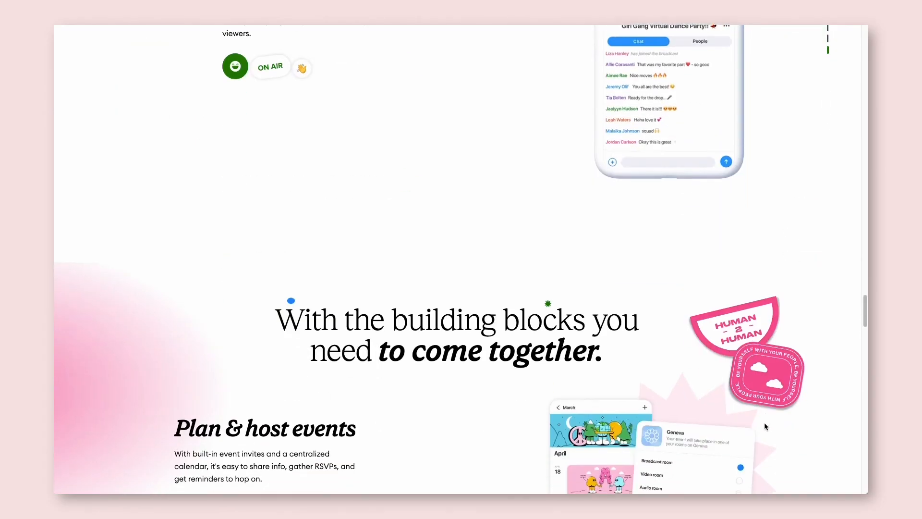
{"action": "scroll", "coordinate": [765, 426], "scroll_direction": "down", "scroll_amount": 4}
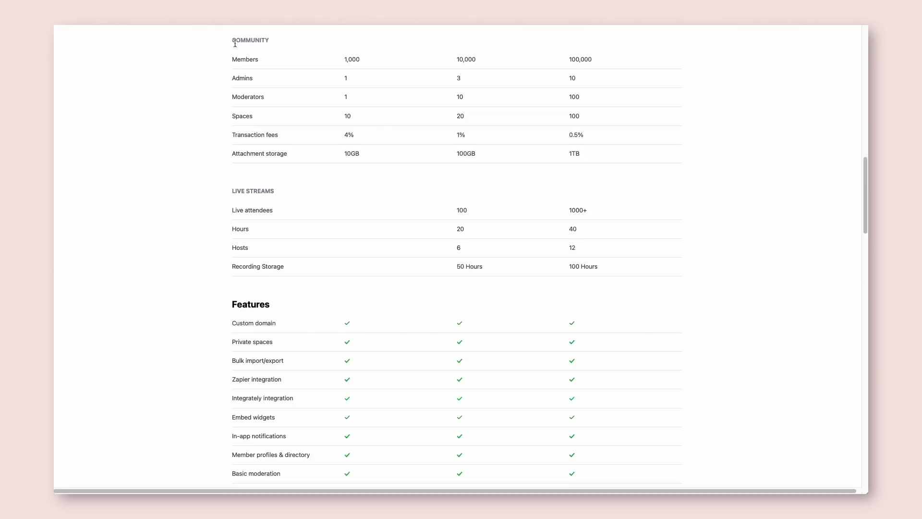
{"action": "scroll", "coordinate": [474, 246], "scroll_direction": "up", "scroll_amount": 20}
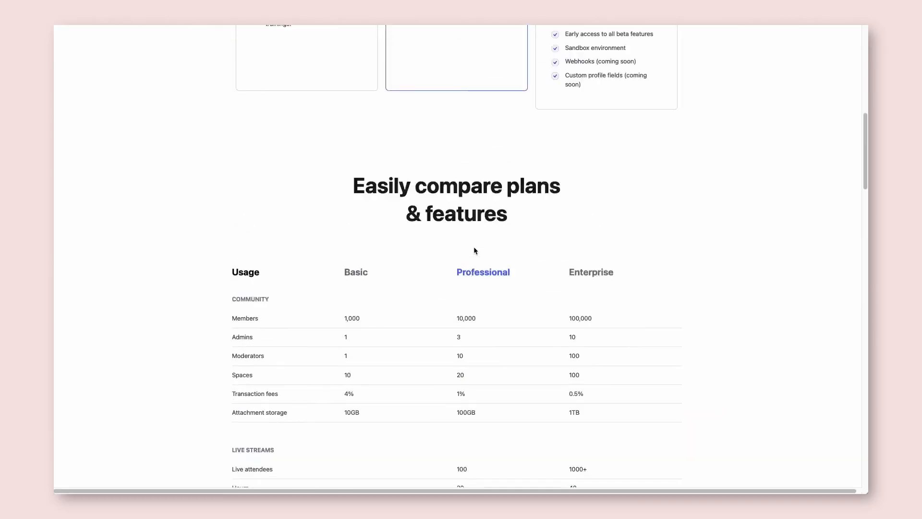